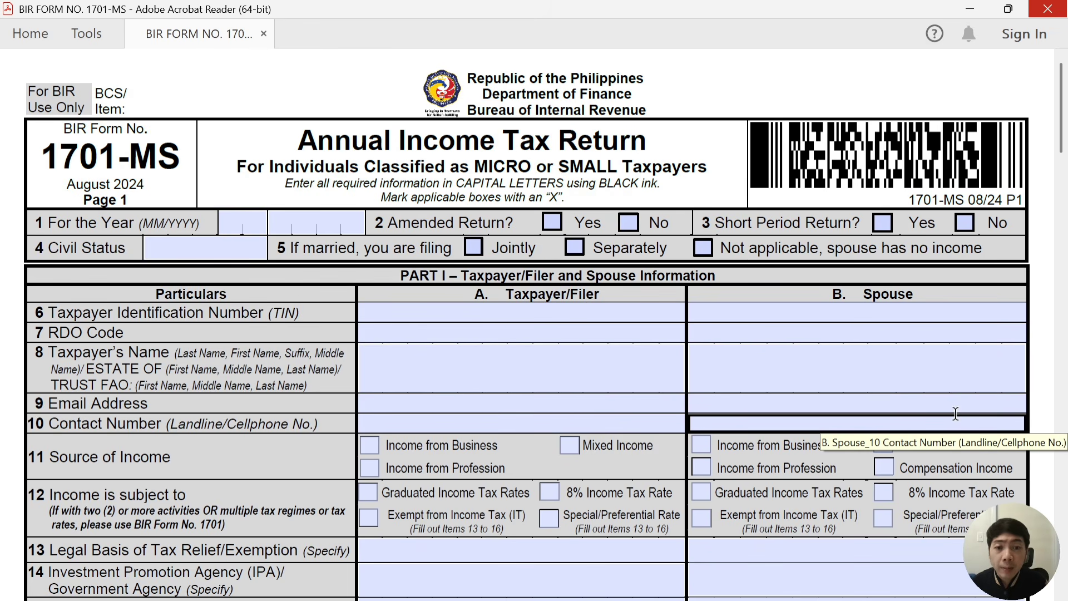
Switch from the blank BIR 1701-MS form to the '1701MS itemized' Excel workbook
key("alt+Tab")
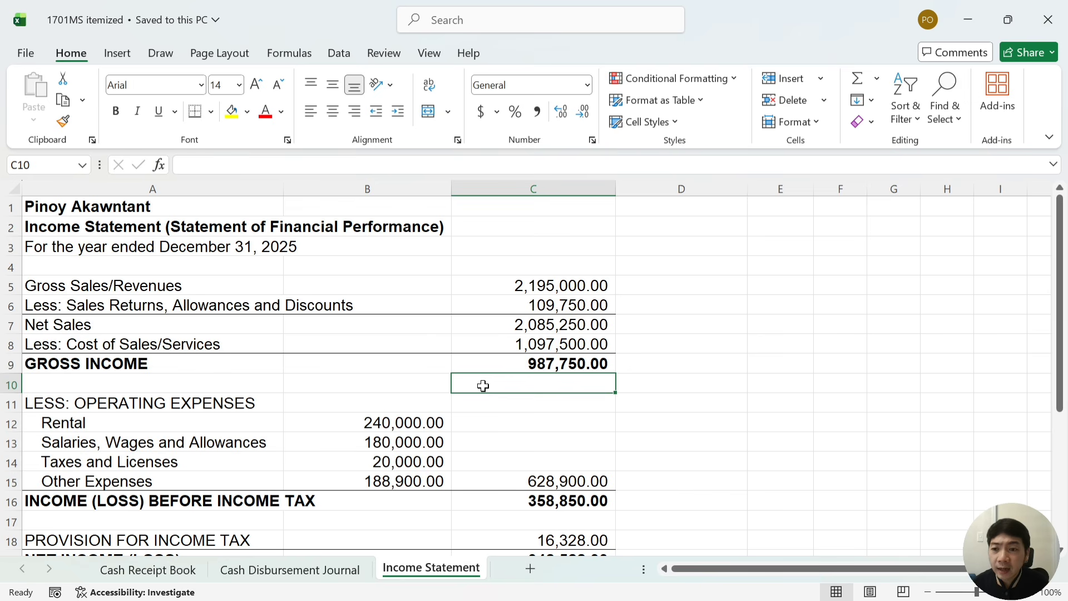
Inspect the Net Sales row and the empty row below it, then go to the Cash Receipt Book sheet
left_click(669, 320)
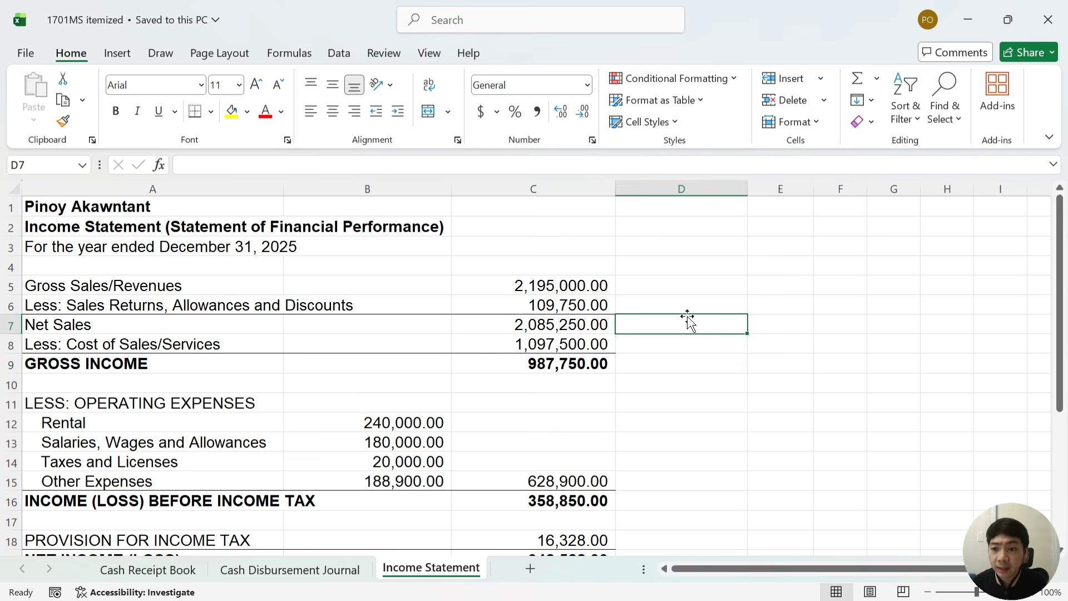
key("Left")
key("Left")
key("Left")
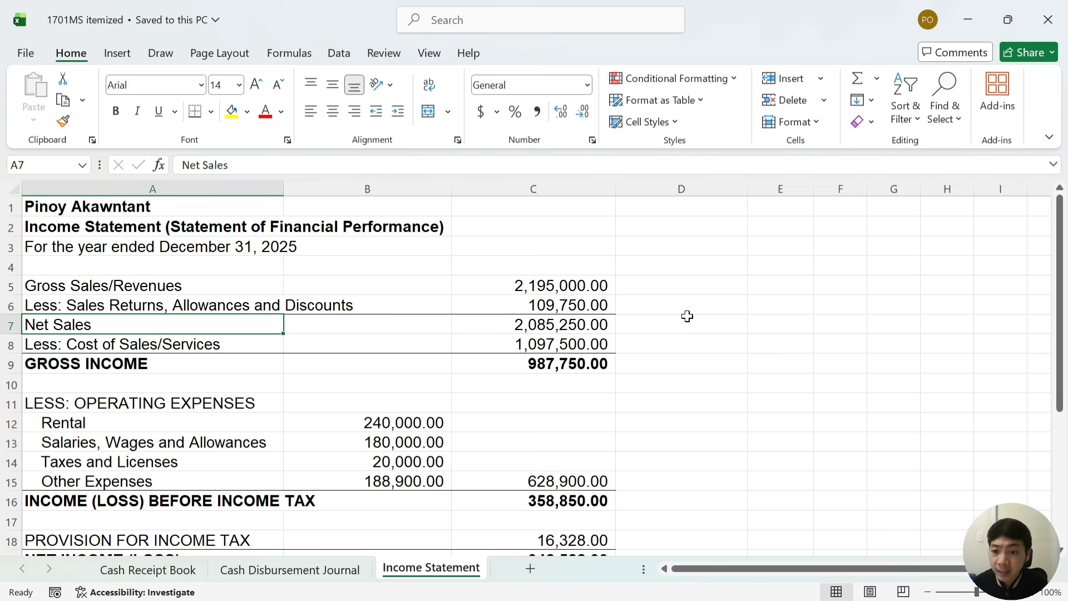
key("Down")
key("Down")
key("Down")
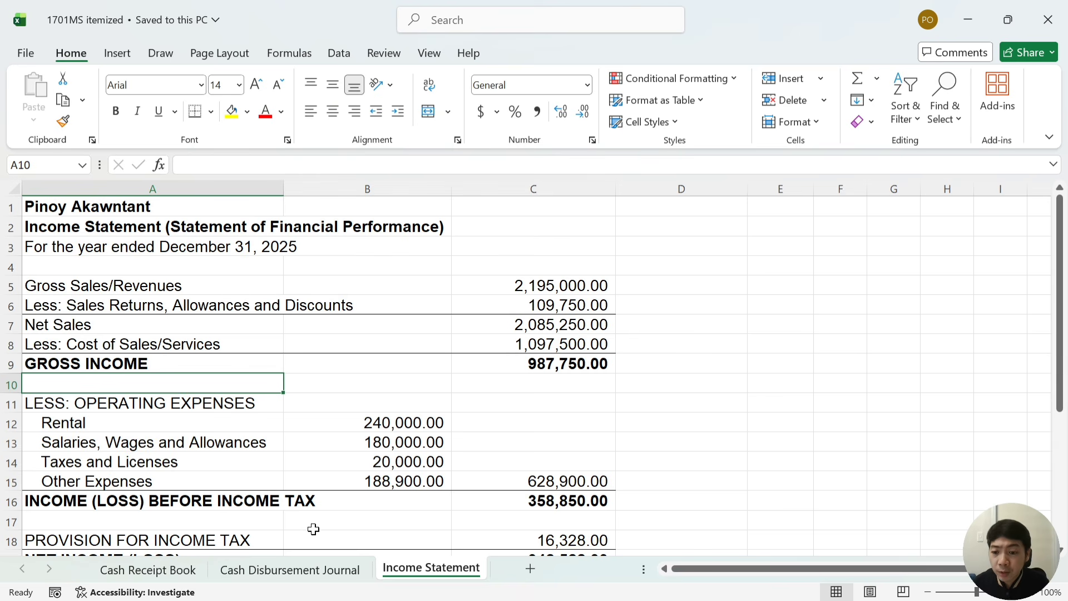
left_click(182, 572)
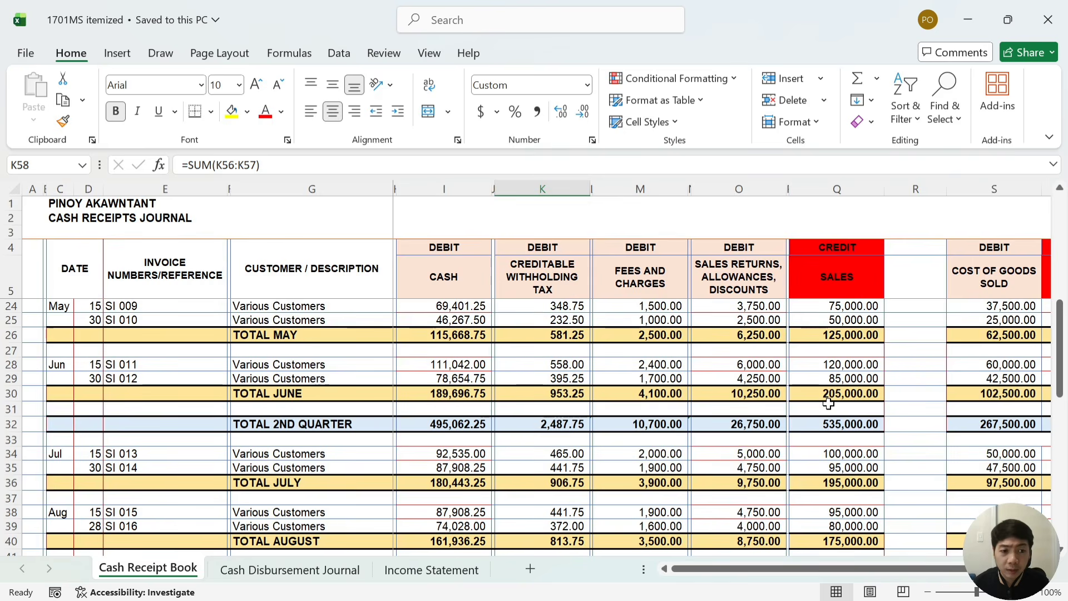
Check the row 62 TOTAL 2025 figures: 2,195,000.00 sales, fees and charges, and withholding tax totals
scroll(825, 407, "down", 1)
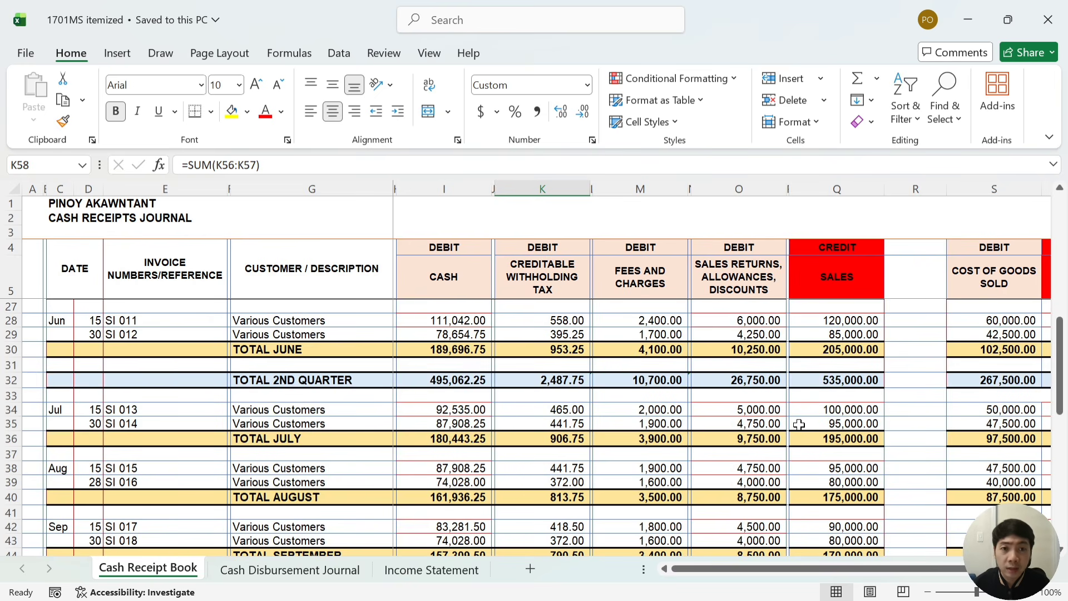
scroll(799, 425, "down", 3)
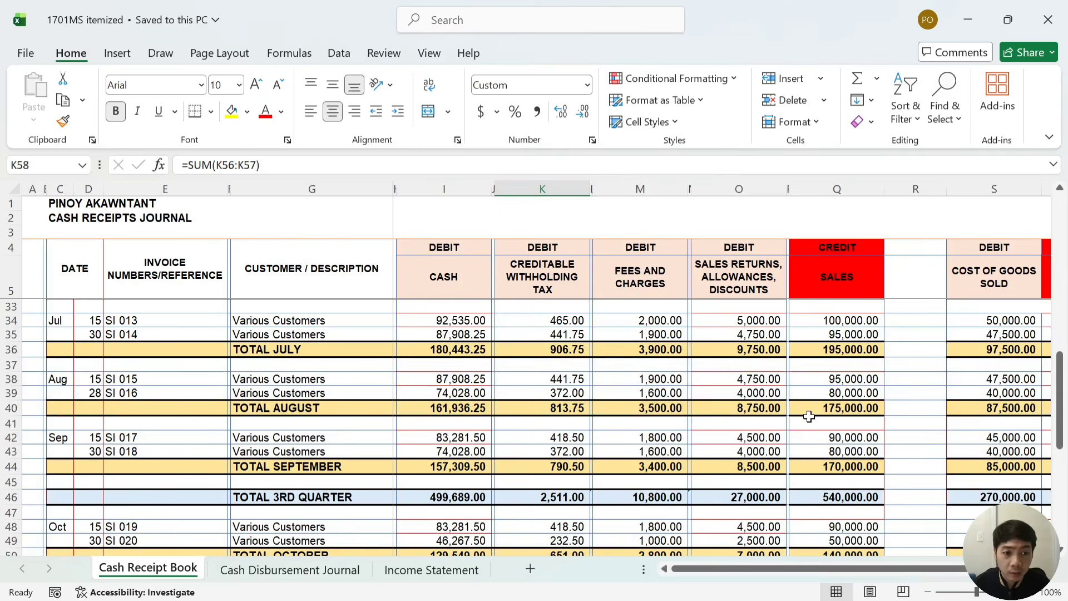
scroll(797, 565, "right", 1)
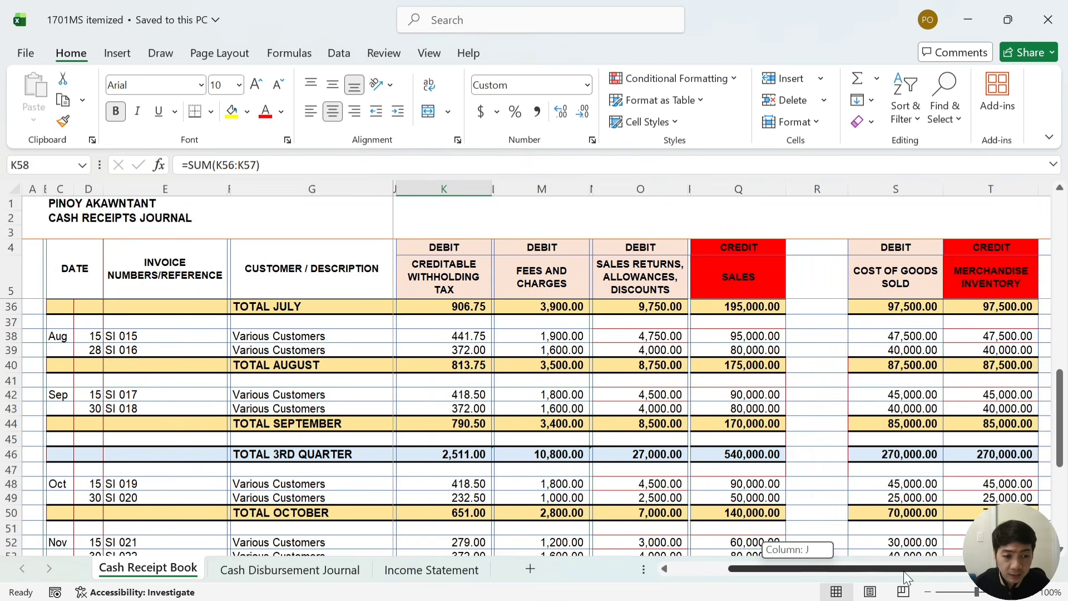
scroll(732, 395, "down", 5)
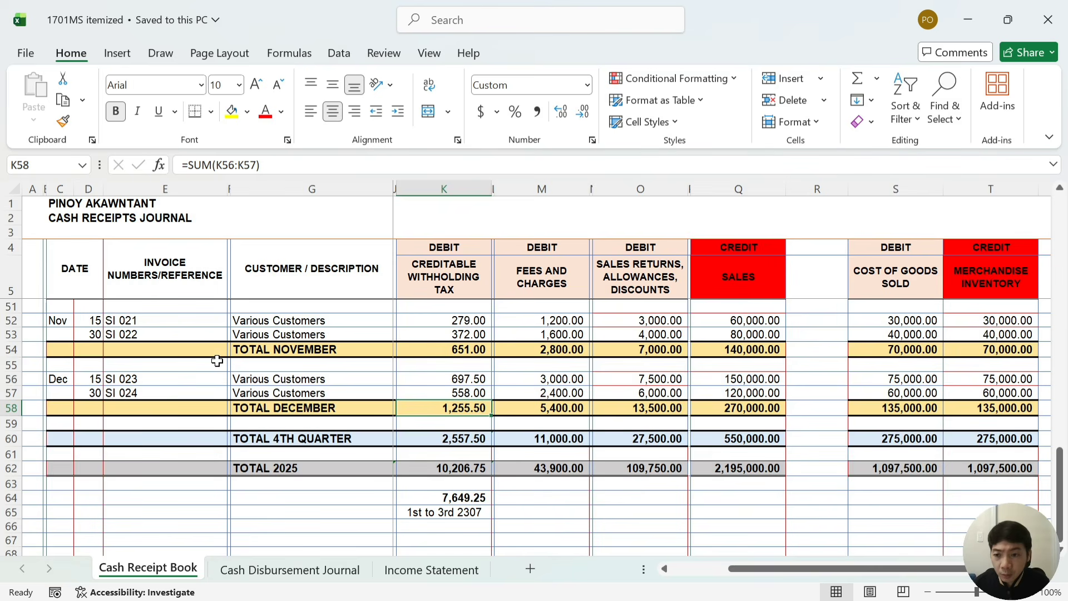
left_click(715, 470)
scroll(718, 497, "down", 1)
scroll(718, 497, "down", 2)
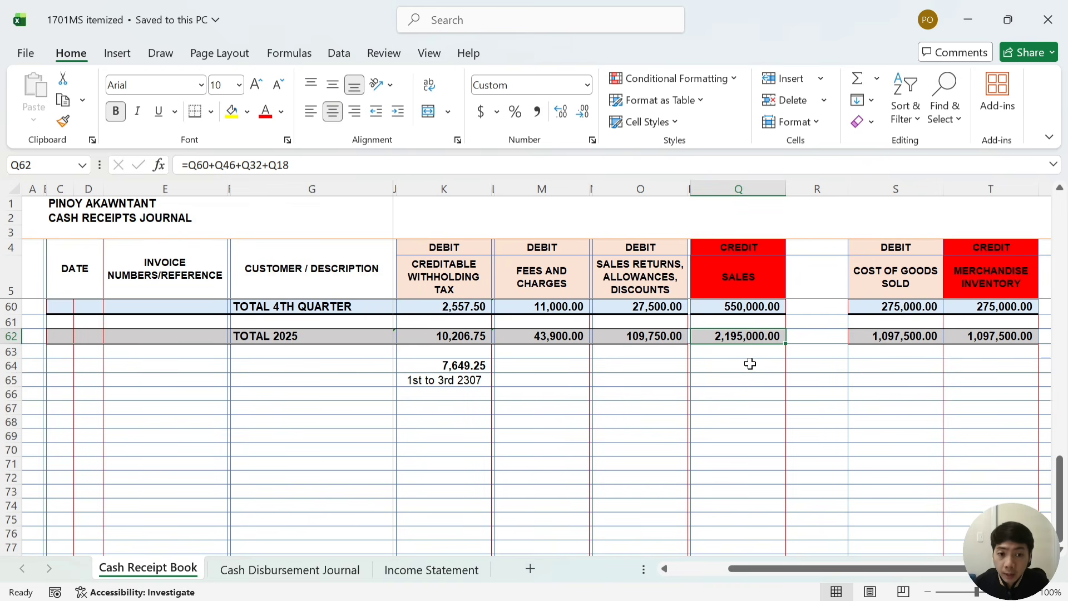
left_click(524, 341)
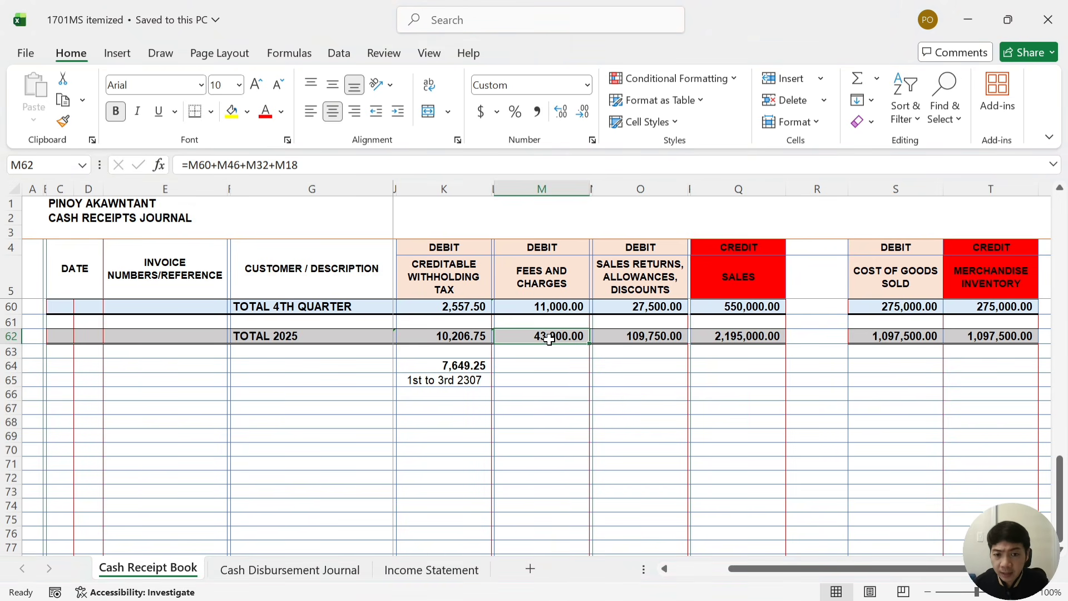
key("Left")
key("Left")
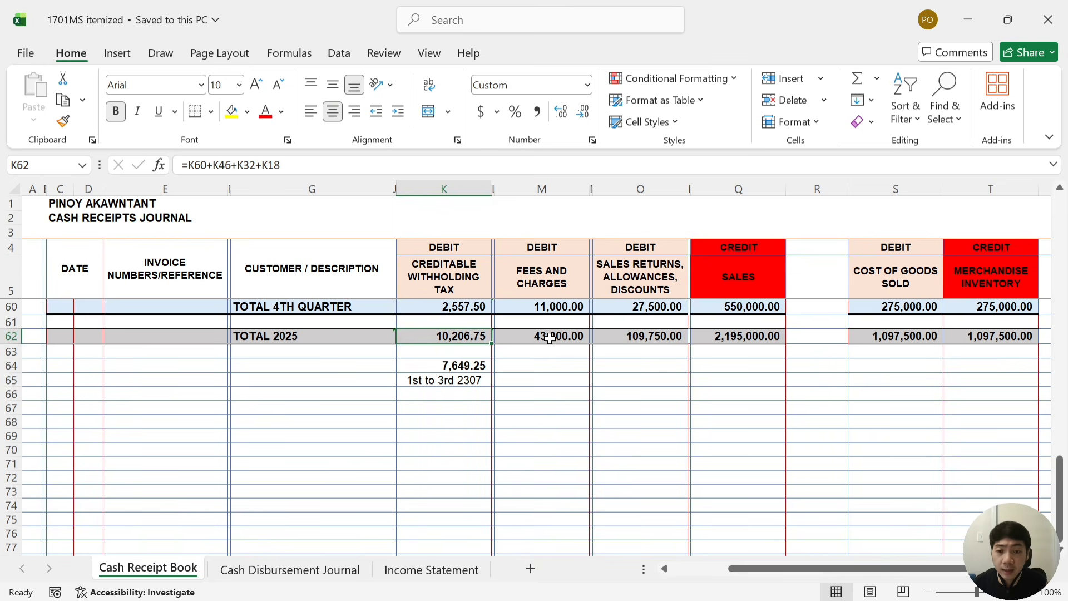
key("Left")
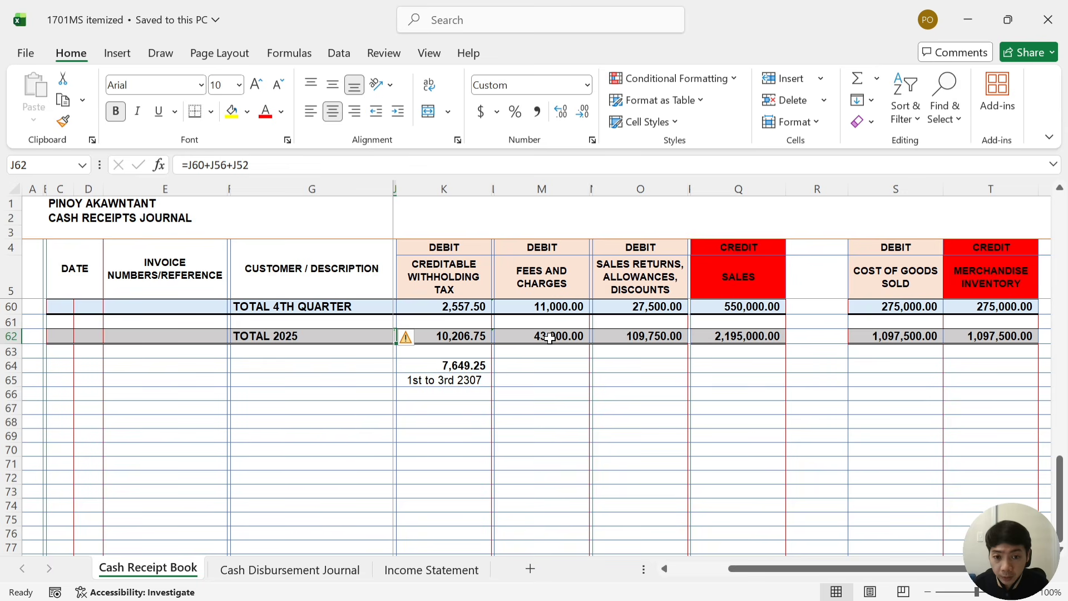
In the Cash Disbursement Journal, step along row 14 from K14 past Rental 20,000.00 to Office Supplies
left_click(325, 569)
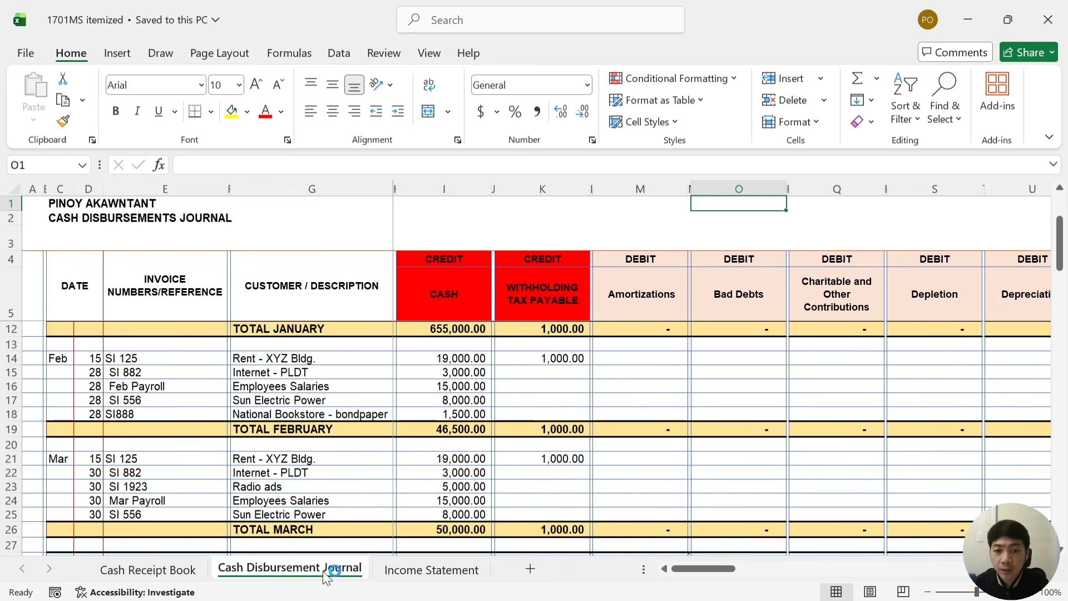
left_click(550, 359)
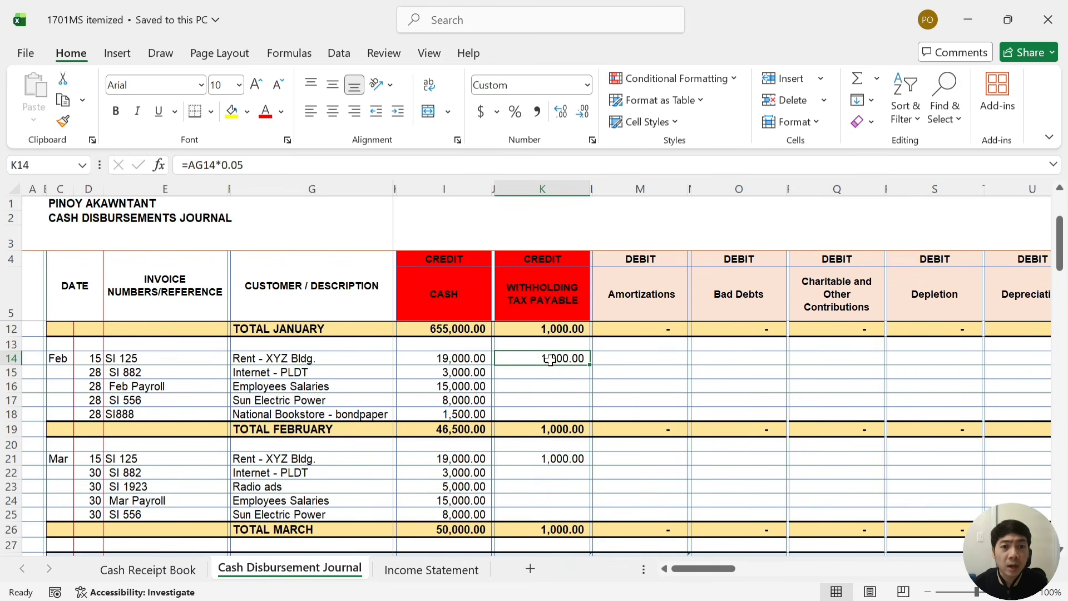
key("Right")
key("Right")
key("Right")
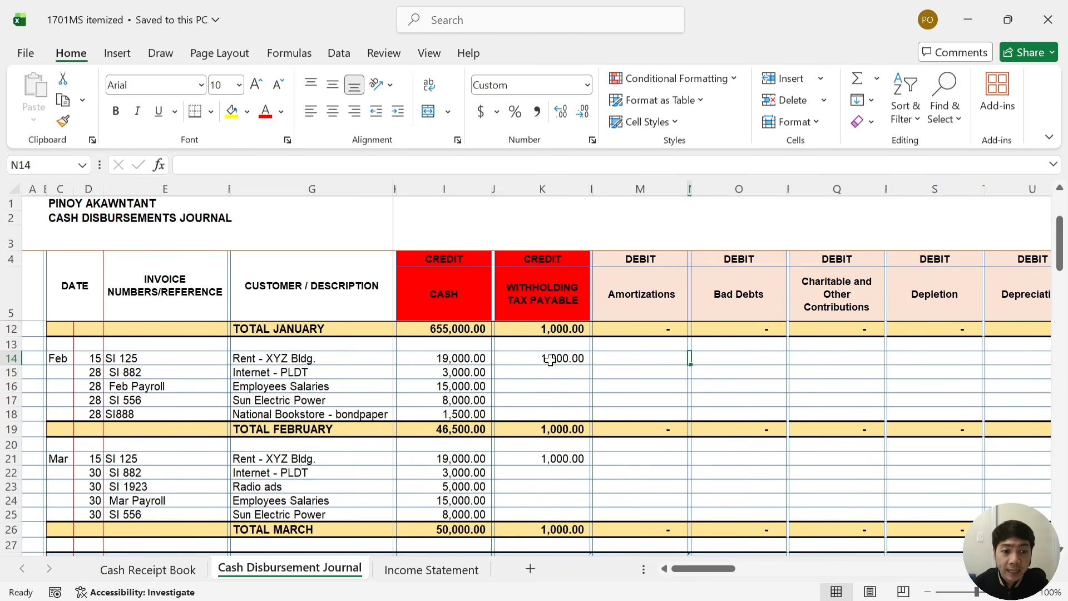
key("Right")
key("Right")
key("Right")
key("Right")
key("Right")
key("Right")
key("Right")
key("Right")
key("Right")
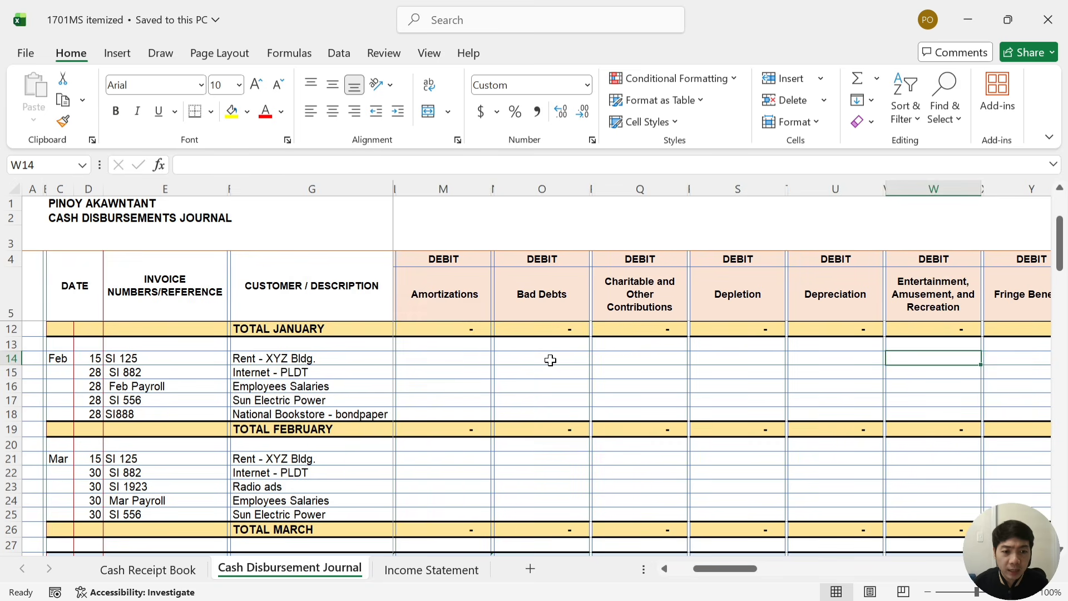
key("Right")
key("Right")
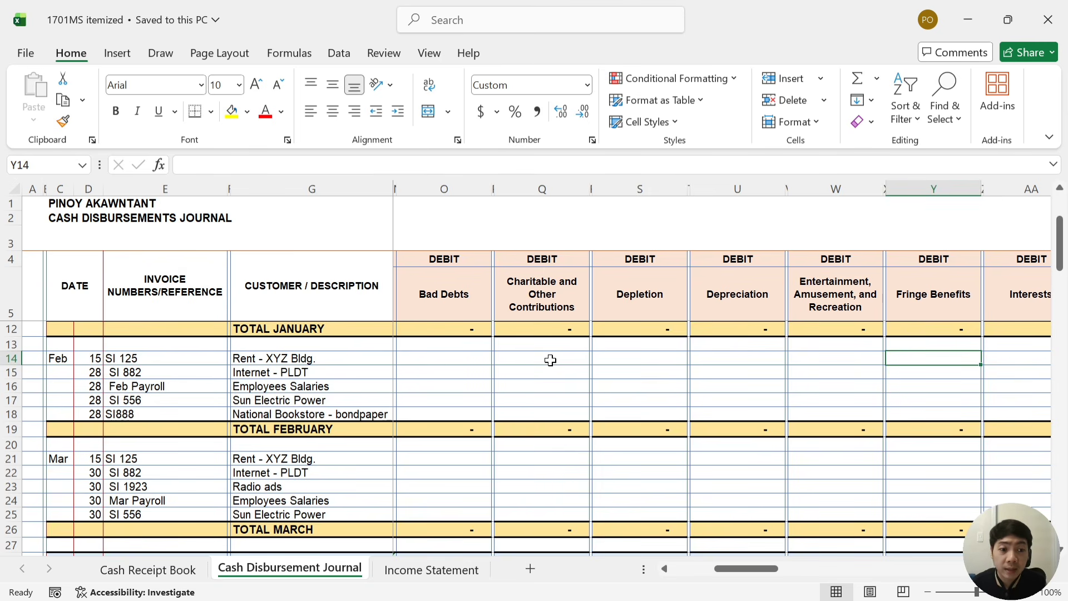
key("Right")
key("Right")
key("Right")
key("Right")
key("Right")
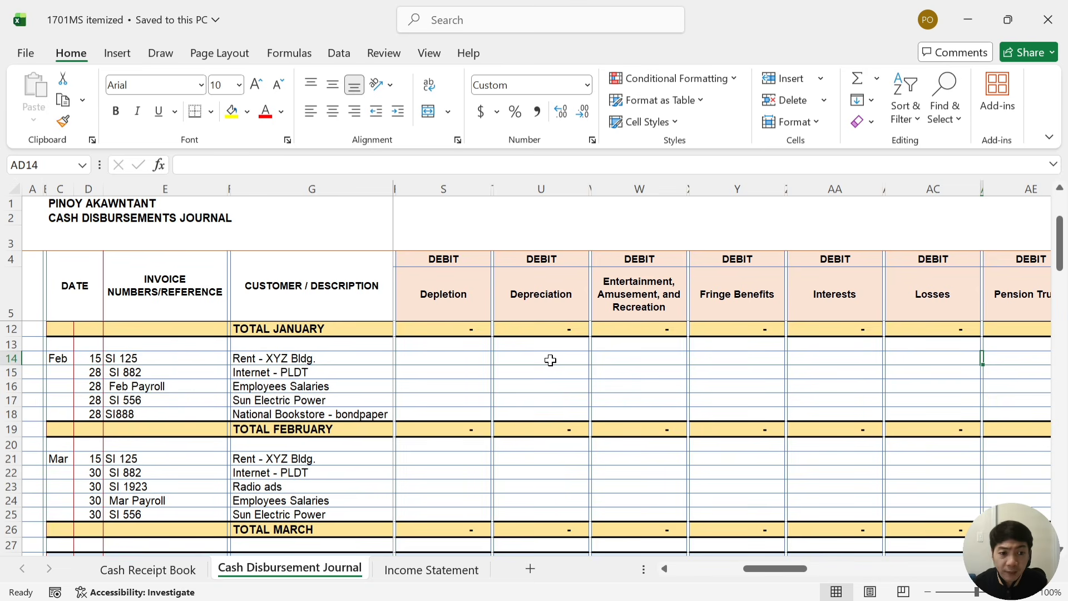
key("Right")
key("Right")
key("Right")
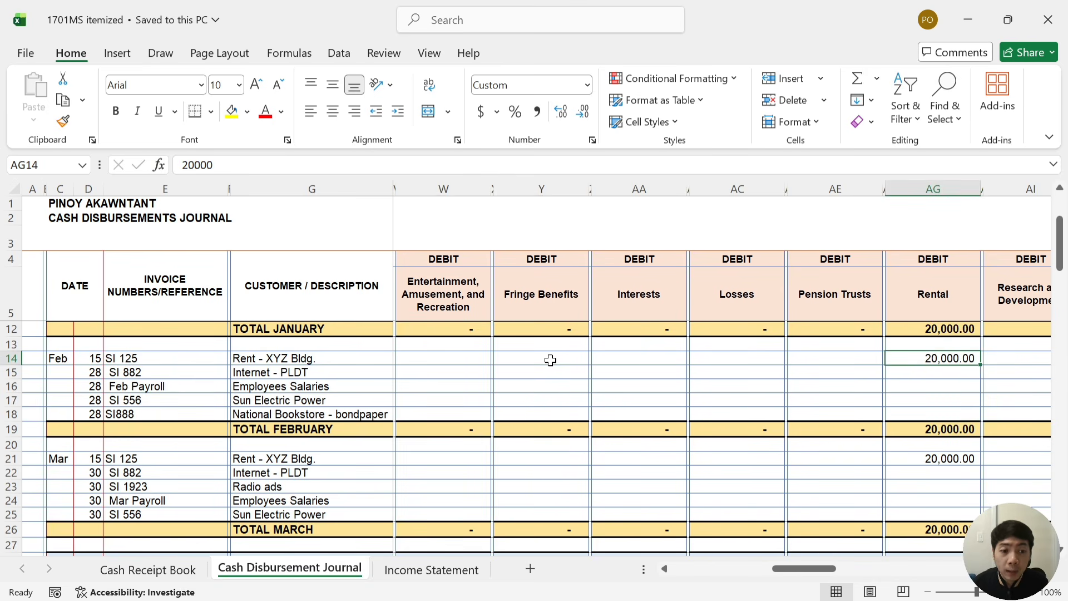
key("Left")
key("Left")
key("Right")
key("Right")
key("Right")
key("Right")
key("Right")
key("Right")
key("Right")
key("Right")
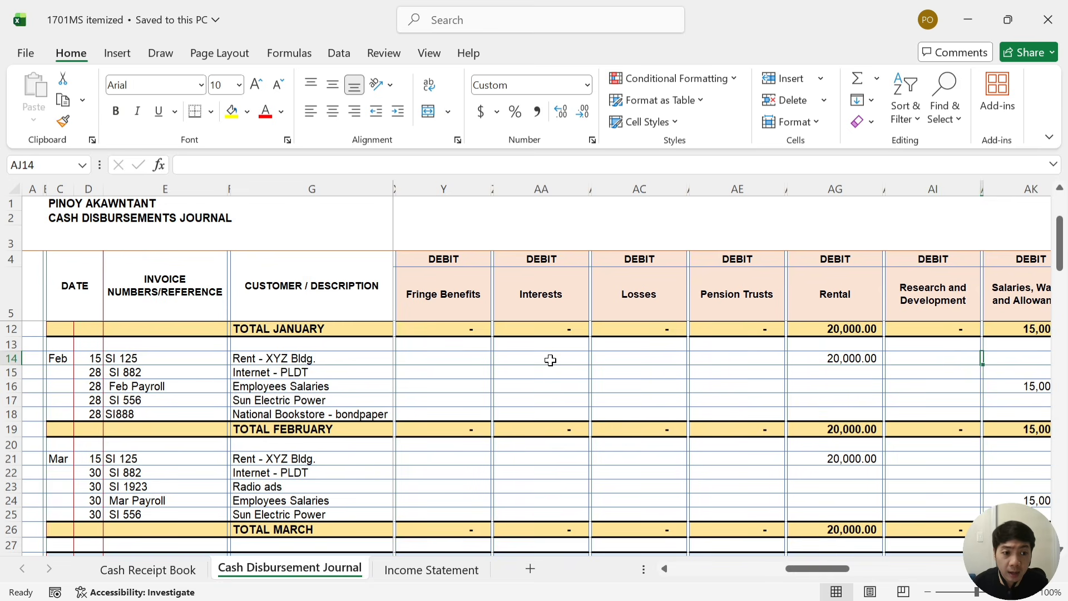
key("Right")
key("Right")
key("Right")
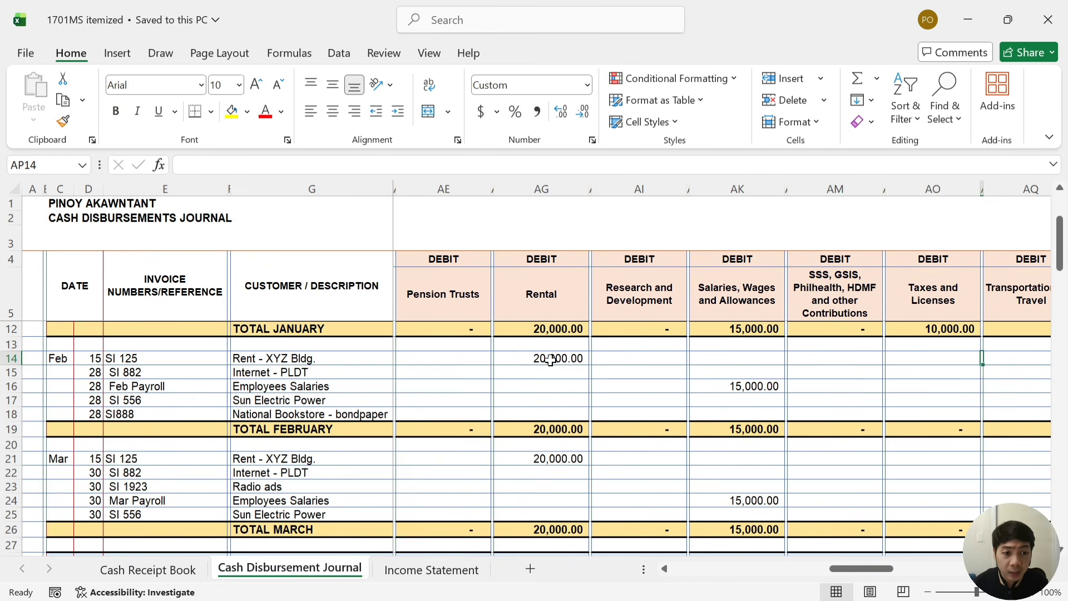
key("Right")
key("Right")
key("Right")
key("Right")
key("Right")
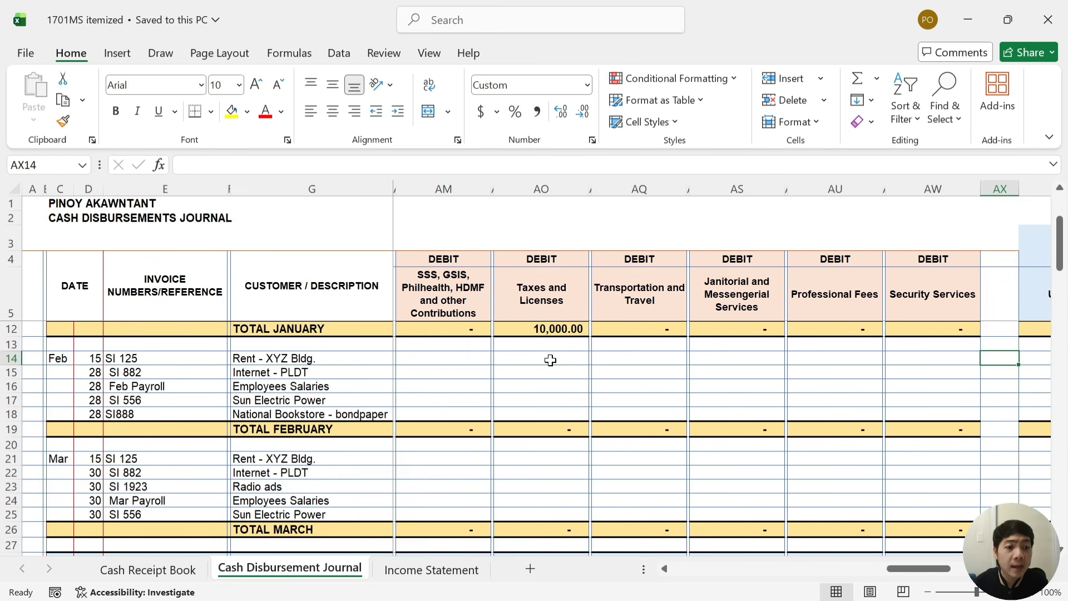
key("Right")
key("Right")
key("Right")
key("Right")
key("Right")
key("Right")
key("Right")
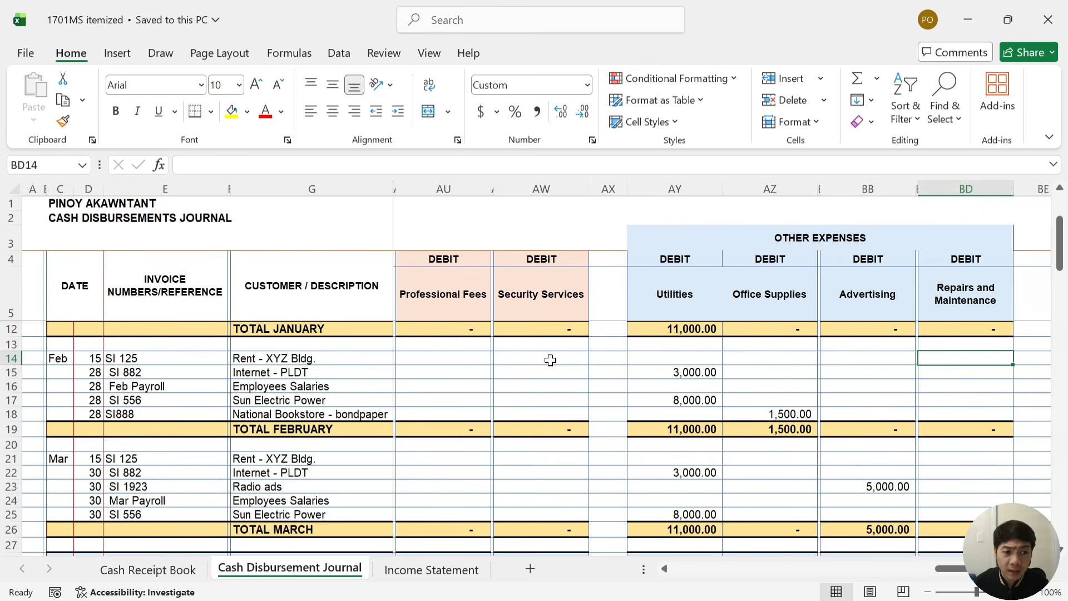
key("Left")
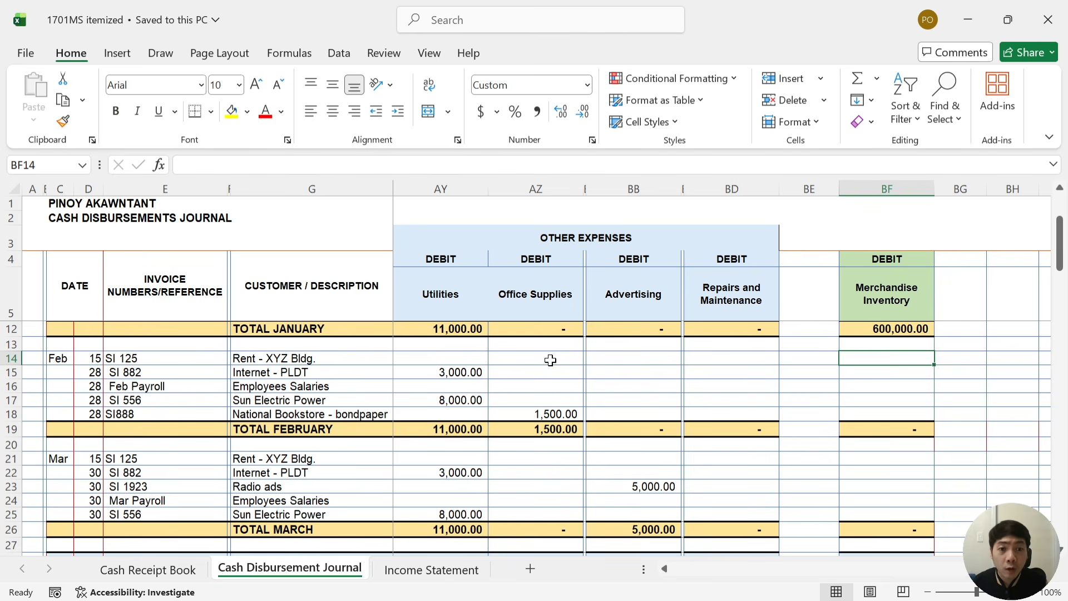
left_click(512, 472)
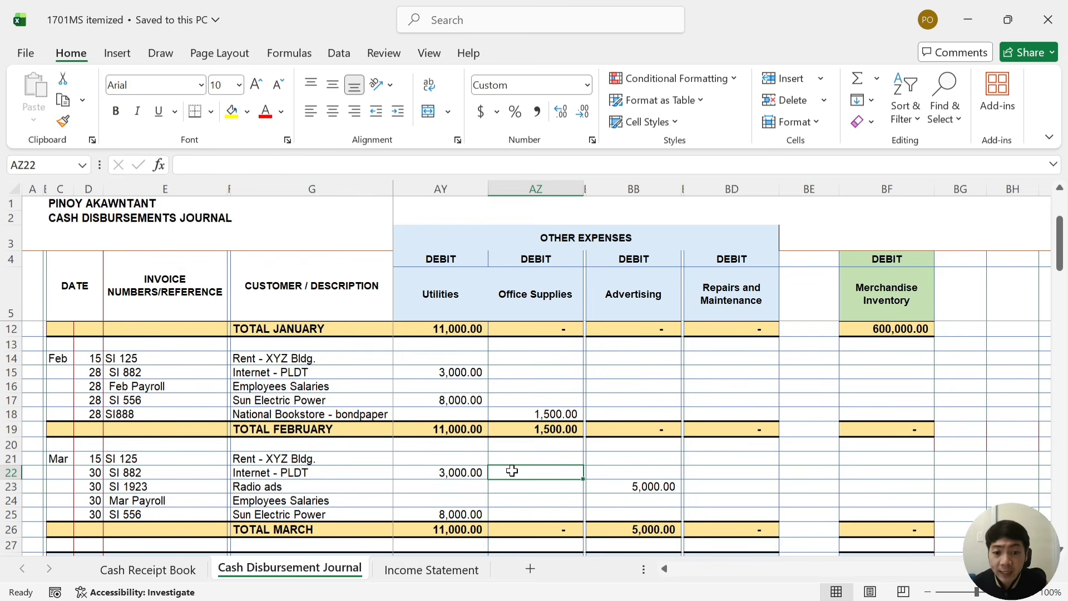
key("Down")
key("Down")
key("Down")
key("Down")
key("Down")
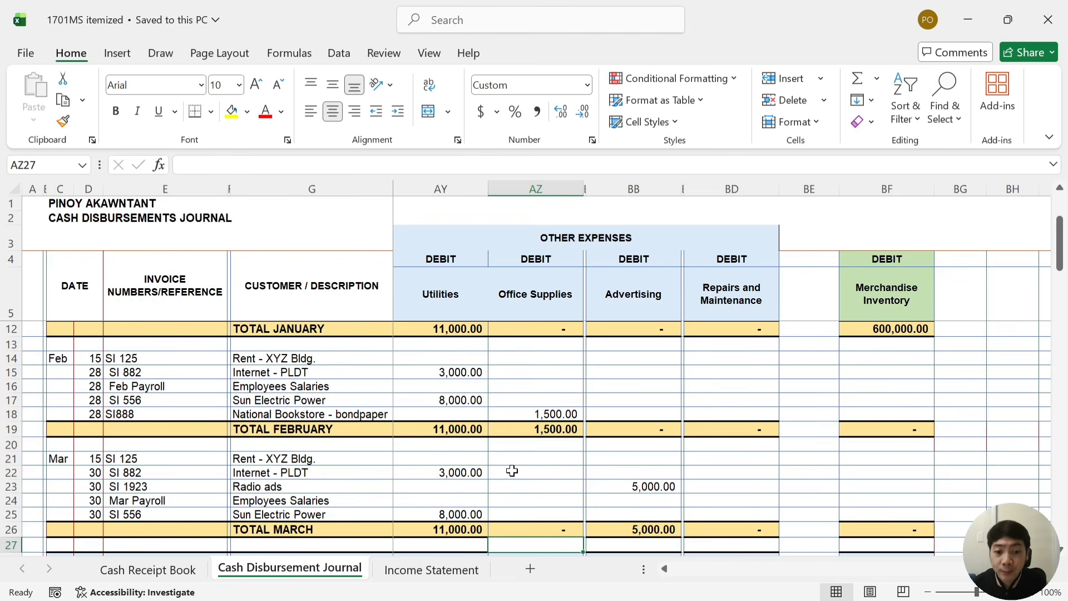
key("Down")
key("Down")
key("Down")
key("Down")
key("Down")
key("Down")
key("Down")
key("Down")
key("Down")
key("Down")
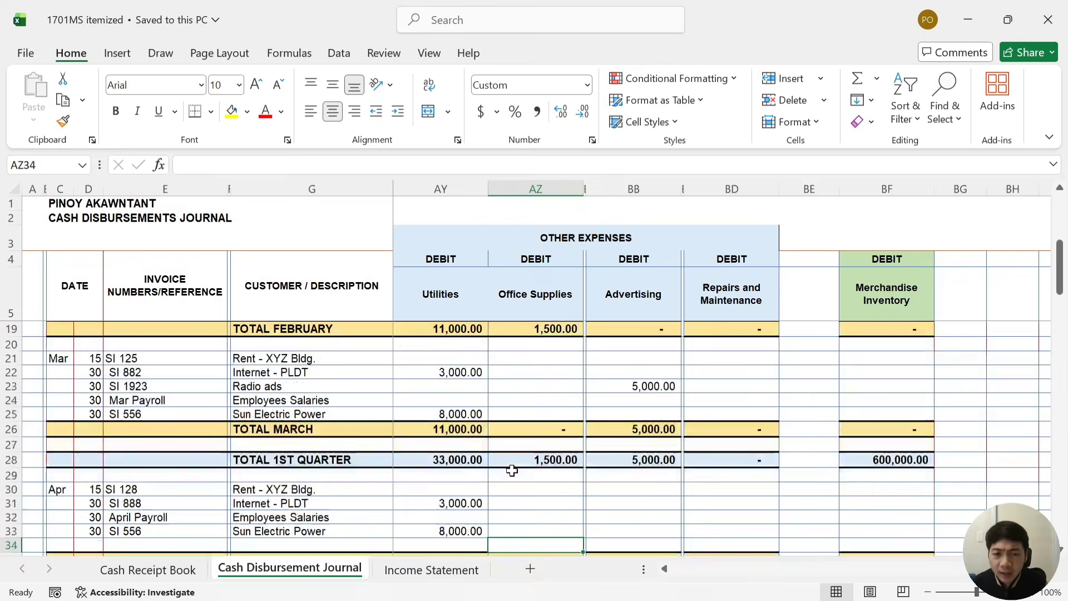
key("Down")
key("Down")
key("Down")
key("Down")
key("Down")
key("Down")
key("Down")
key("Down")
key("Down")
key("Down")
key("Down")
key("Down")
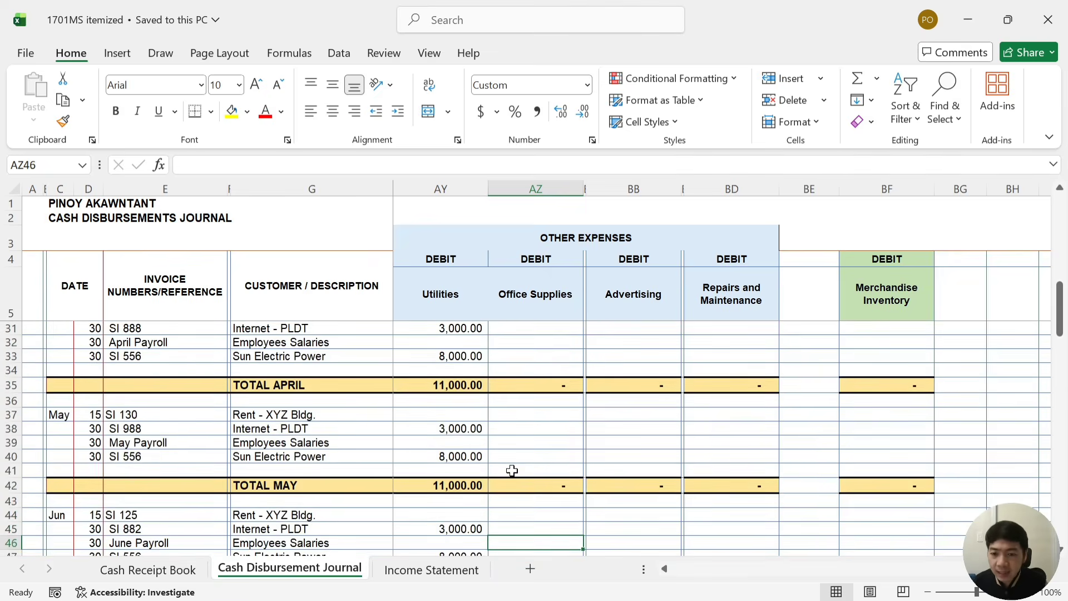
key("Down")
key("Down")
key("Down")
key("Down")
key("Down")
key("Down")
key("Down")
key("Down")
key("Down")
key("Down")
key("Down")
key("Down")
key("Down")
key("Down")
key("Down")
key("Down")
key("Down")
key("Down")
key("Down")
key("Down")
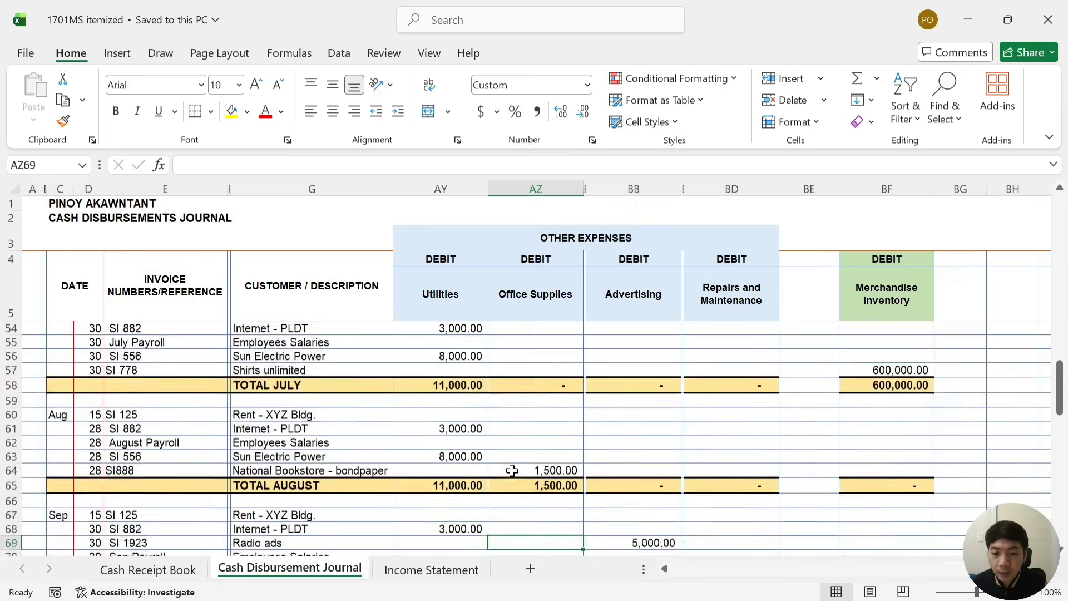
key("Down")
key("Down")
key("Down")
key("Down")
key("Down")
key("Down")
key("Down")
key("Down")
key("Down")
key("Down")
key("Down")
key("Down")
key("Down")
key("Down")
key("Down")
key("Down")
key("Down")
key("Down")
key("Down")
key("Down")
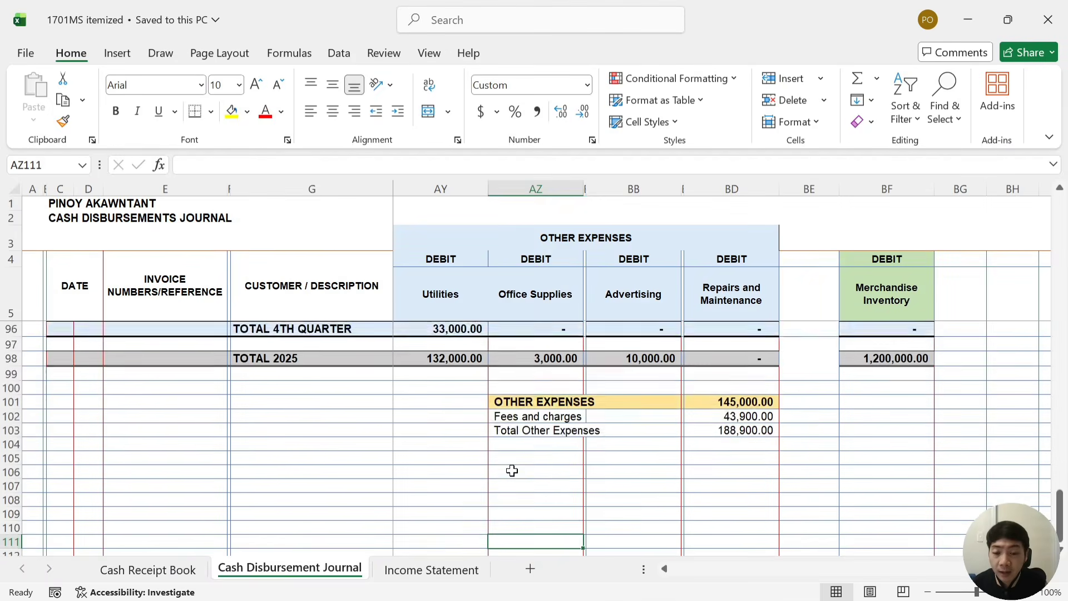
key("Up")
key("Up")
key("Up")
key("Up")
key("Up")
key("Up")
key("Up")
key("Up")
key("Up")
key("Up")
key("Up")
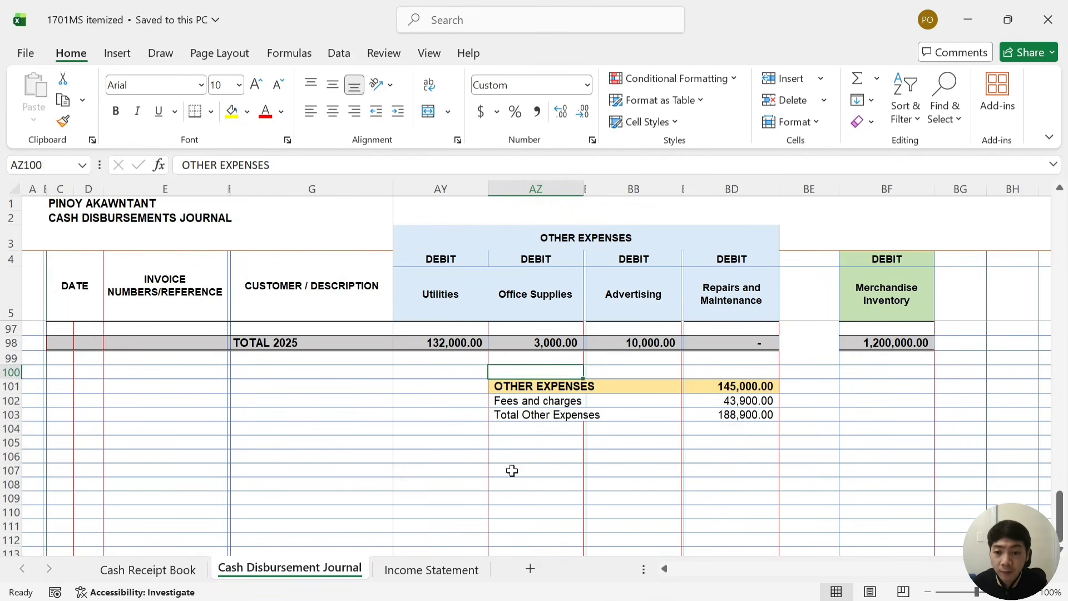
key("Left")
key("Up")
key("Left")
key("Left")
key("Left")
key("Left")
key("Left")
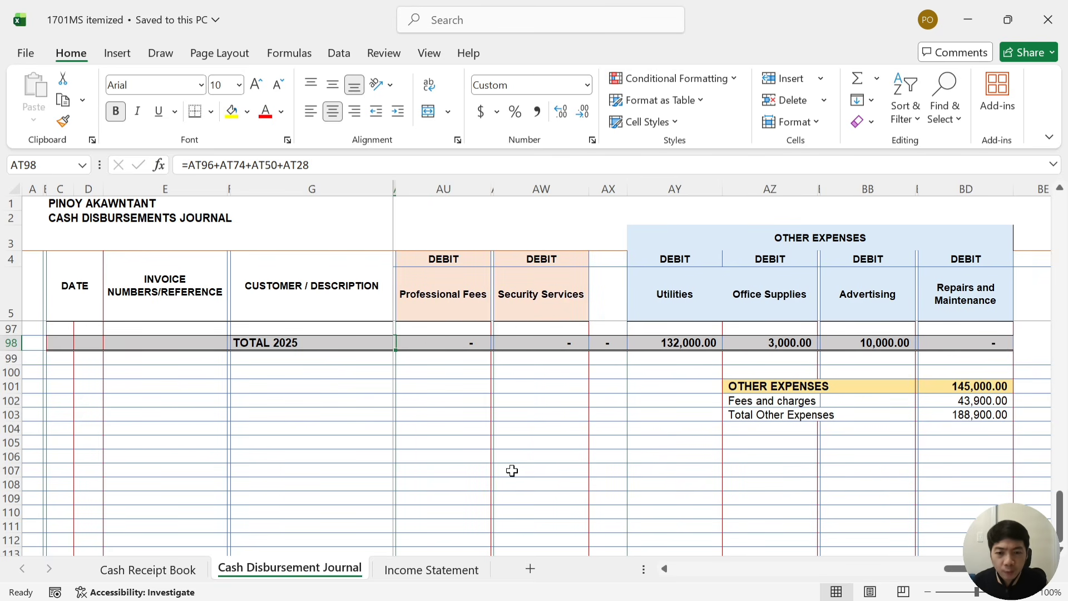
Trace the Income Statement's gross sales, returns and discounts, net sales, cost of sales and gross income formulas
left_click(439, 570)
left_click(538, 281)
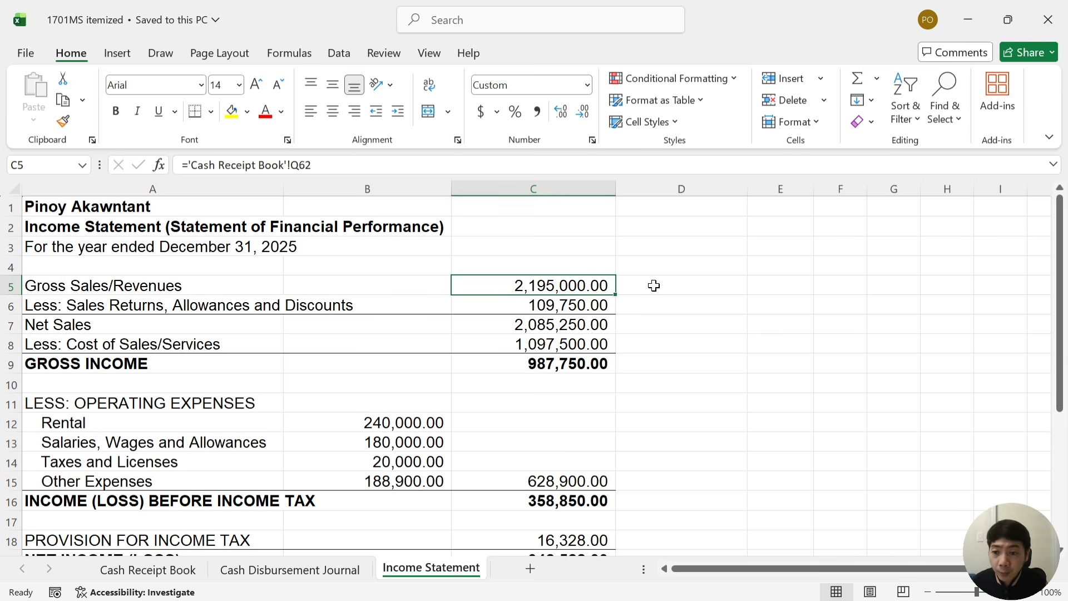
key("Down")
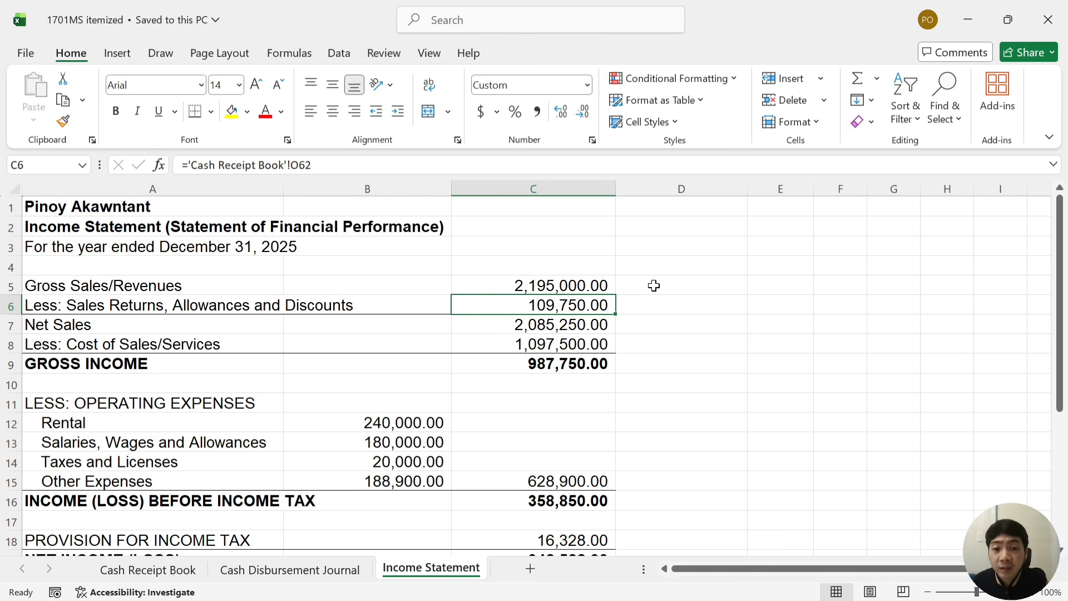
key("Down")
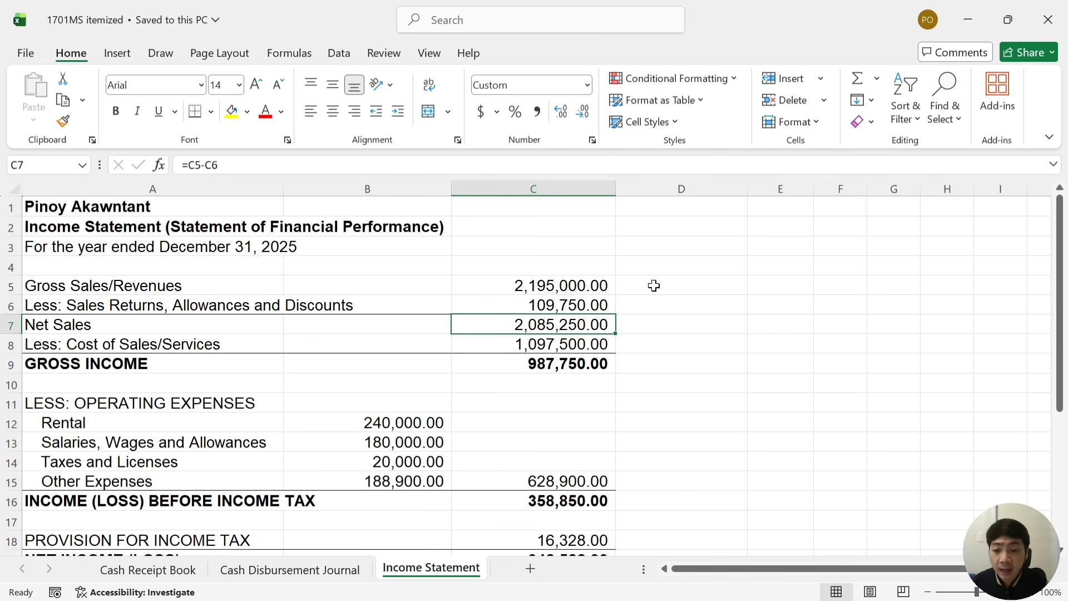
key("Down")
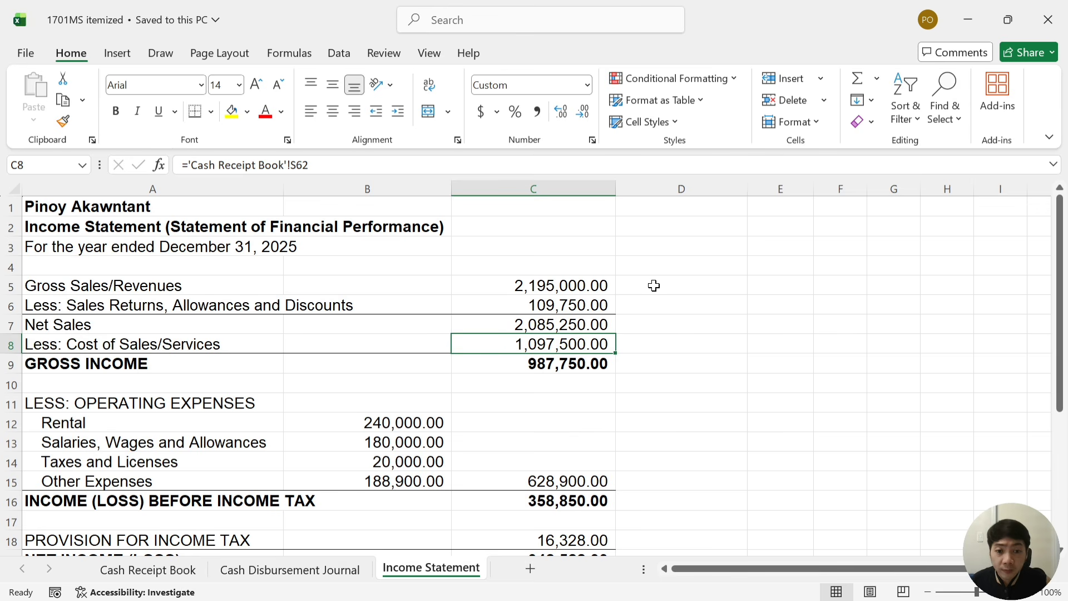
key("Down")
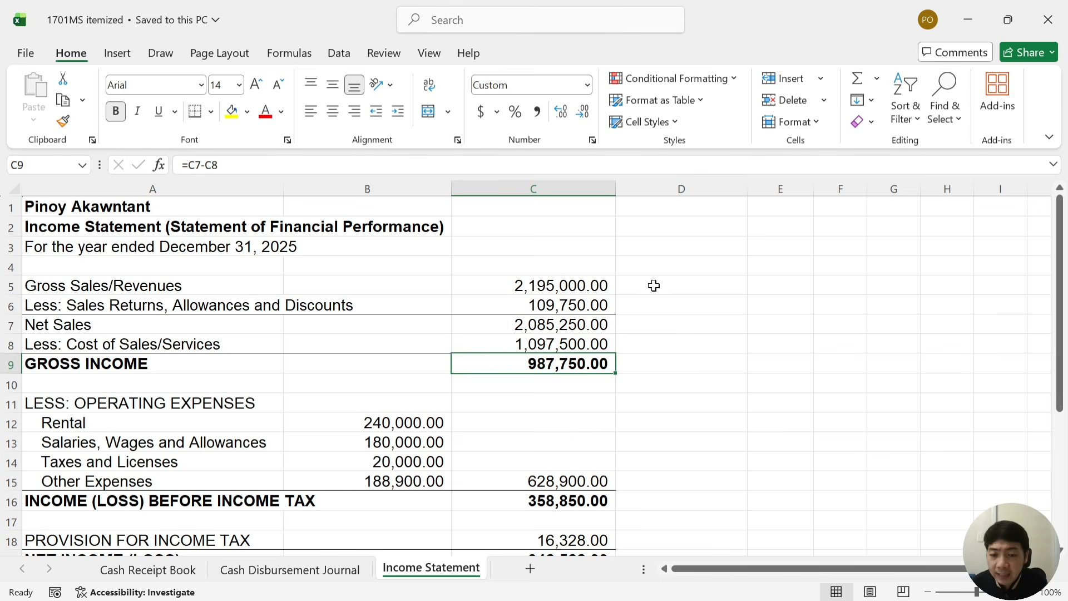
key("Down")
key("Down")
key("Down")
key("Down")
key("Down")
key("Down")
key("Down")
key("Down")
key("Down")
key("Down")
key("Down")
key("Down")
key("Down")
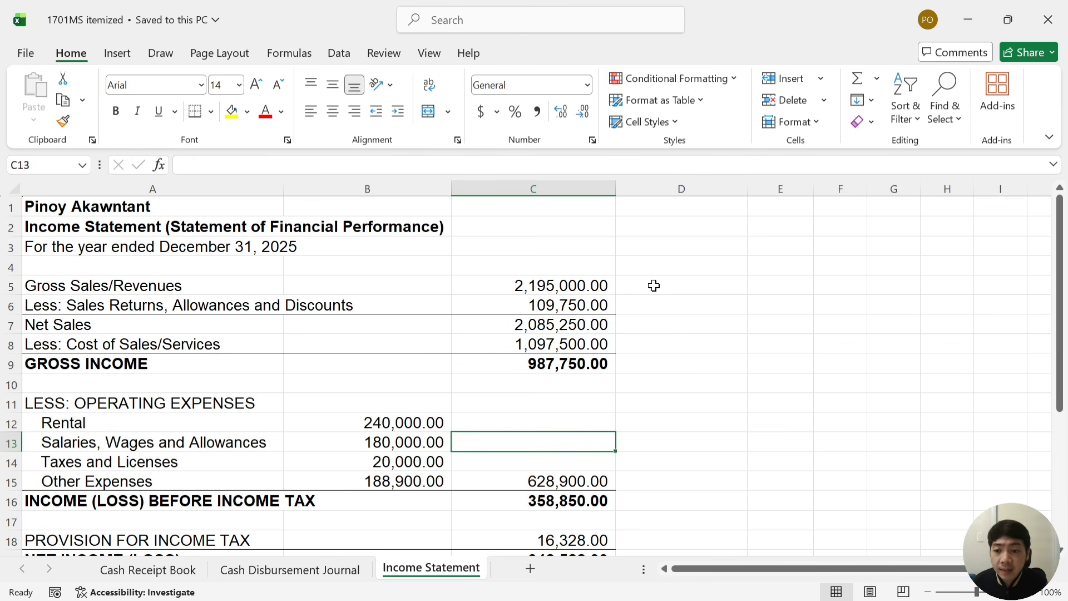
key("Down")
key("Down")
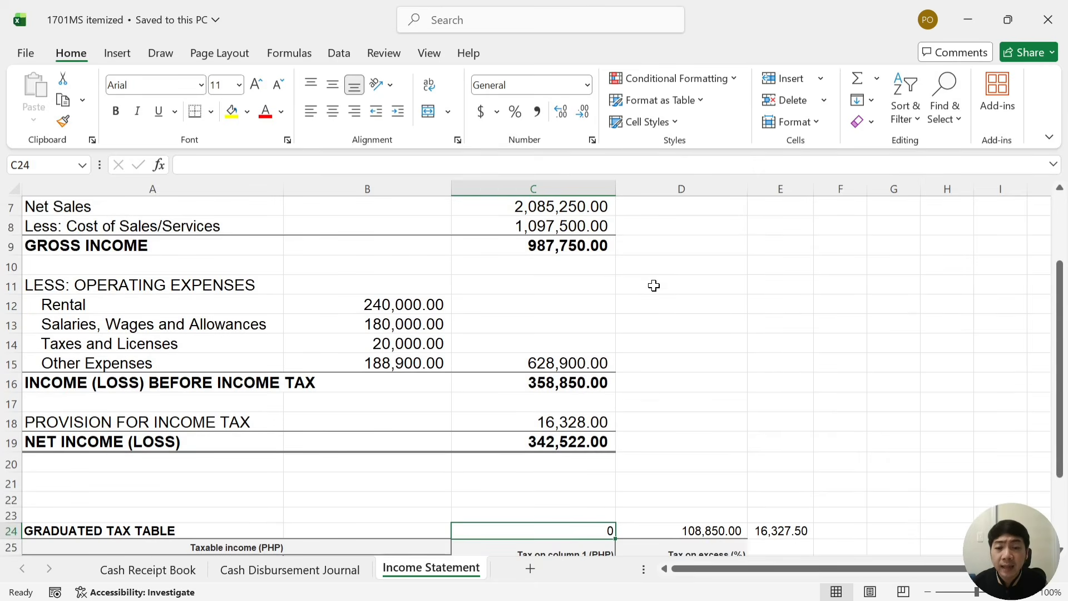
Check the operating expense lines, total operating expenses, 358,850.00 income before tax and the tax provision formula
key("Left")
key("Left")
key("Up")
key("Up")
key("Up")
key("Up")
key("Up")
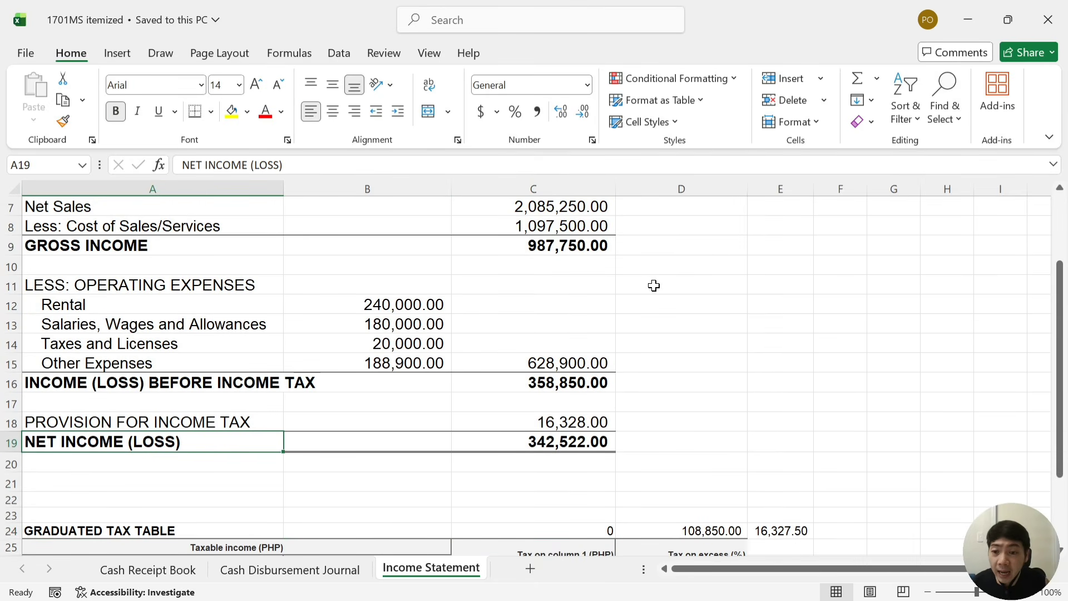
key("Up")
key("Up")
key("Up")
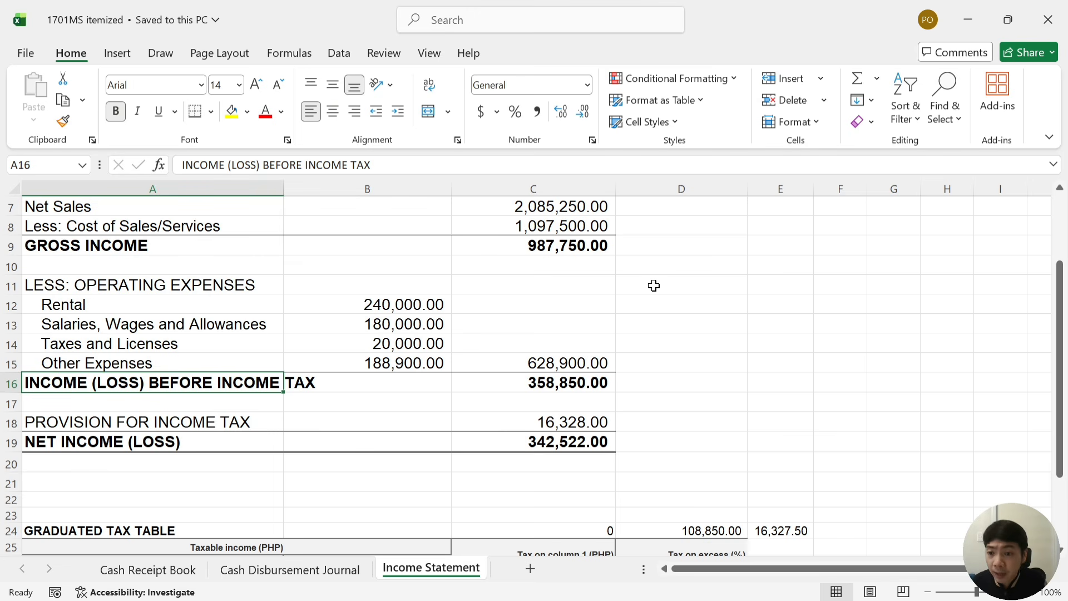
key("Up")
key("Up")
key("Up")
key("Up")
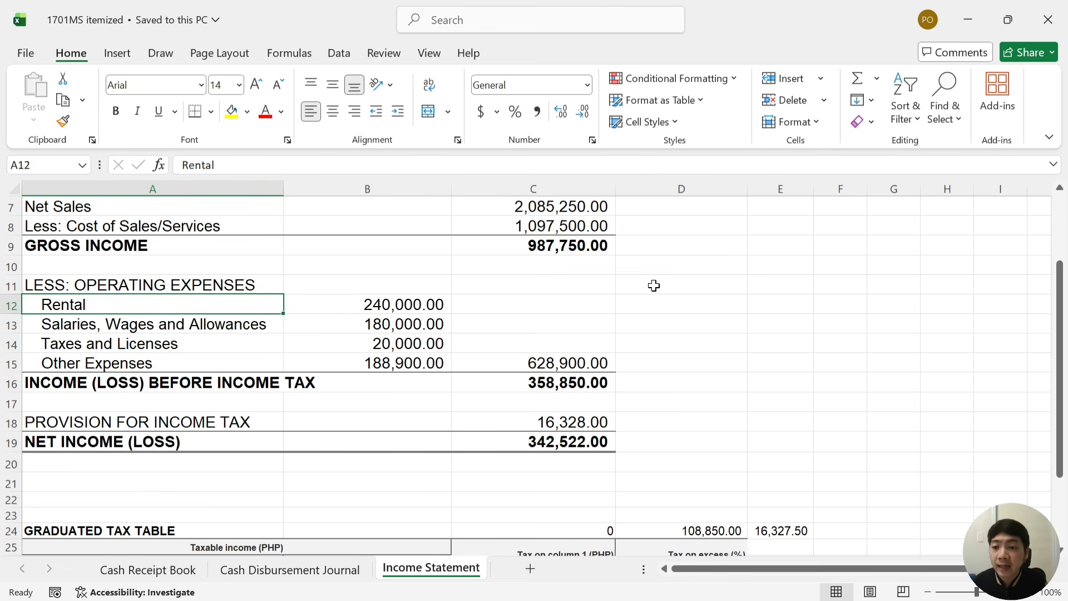
key("Down")
key("Down")
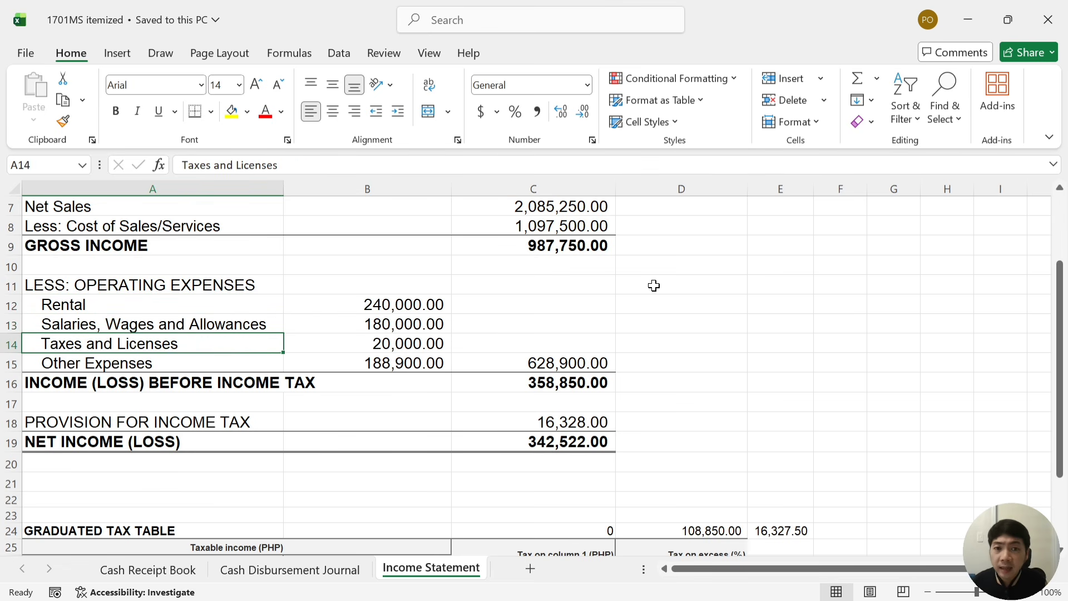
key("Down")
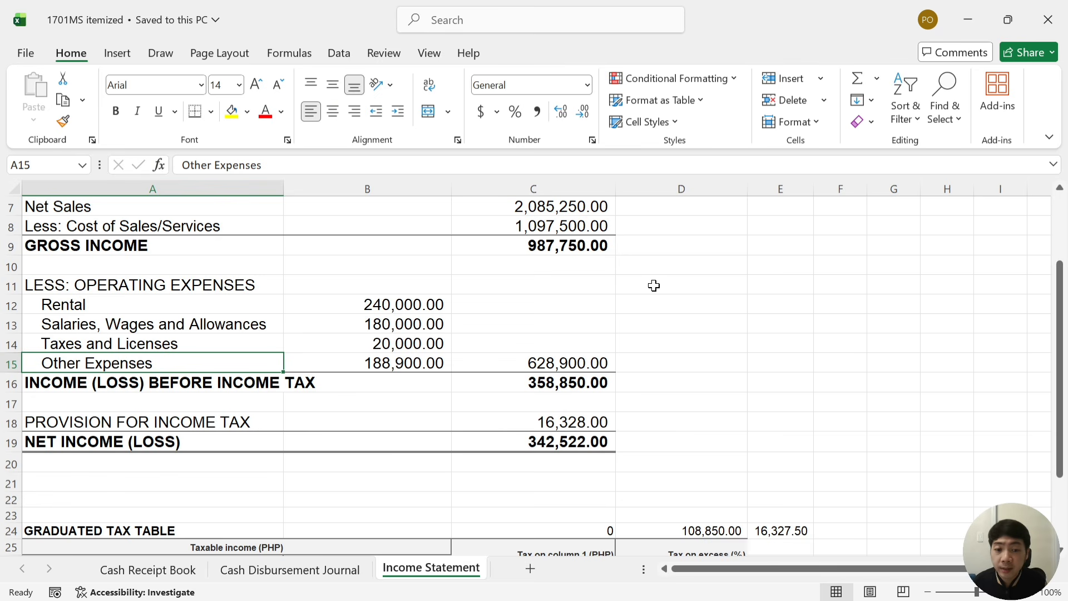
key("Right")
key("Right")
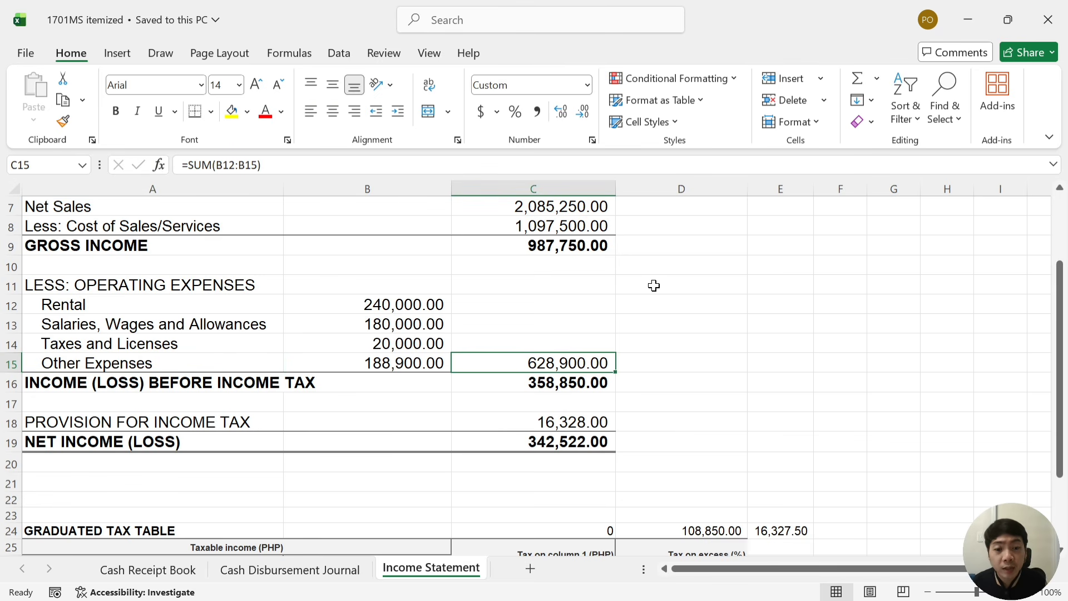
key("Down")
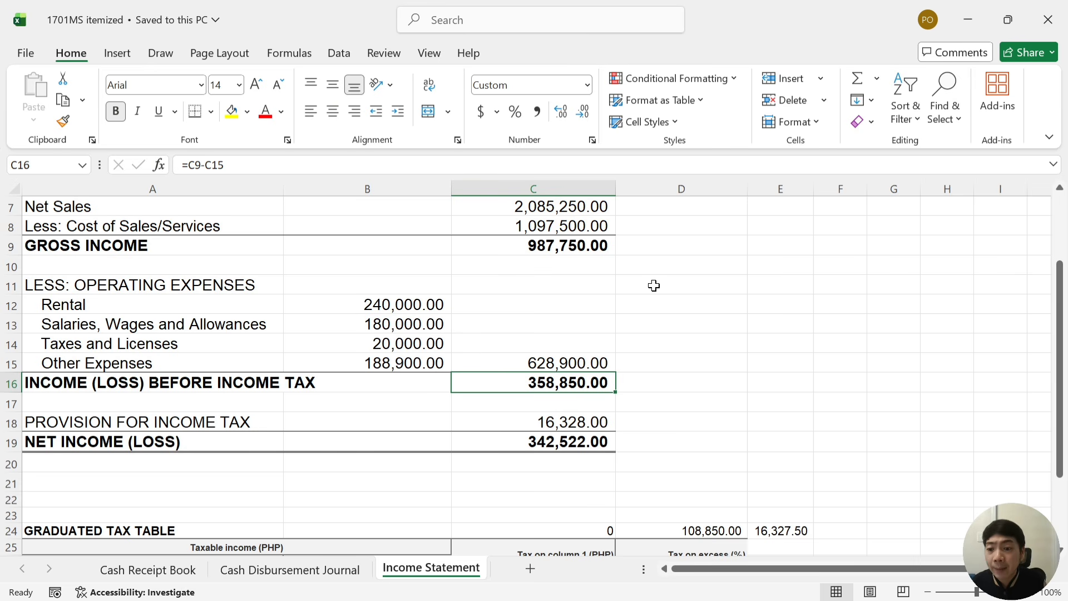
key("Down")
key("Down")
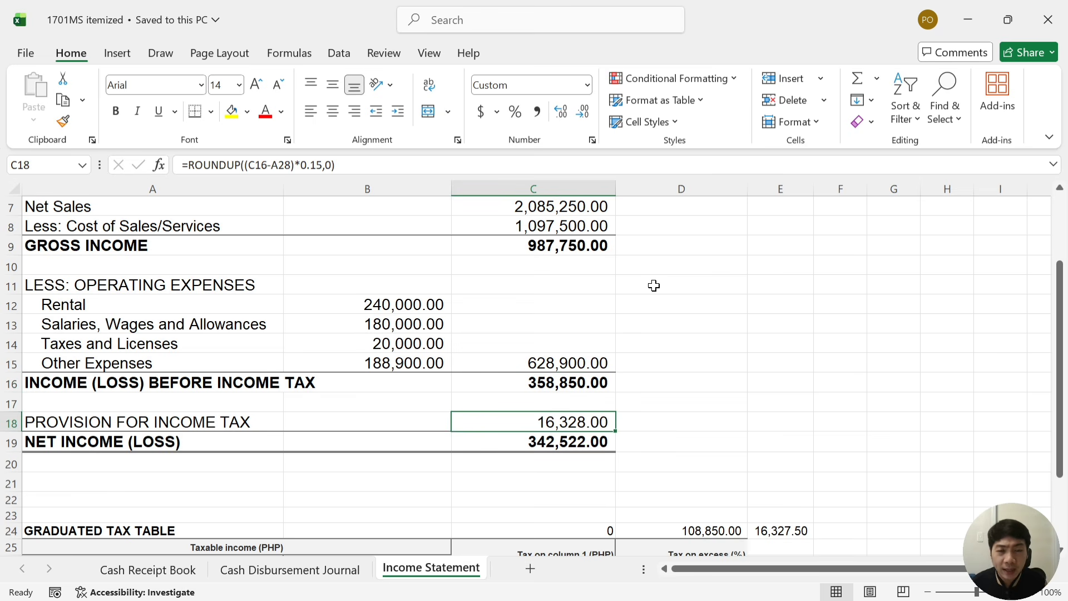
key("Down")
key("Down")
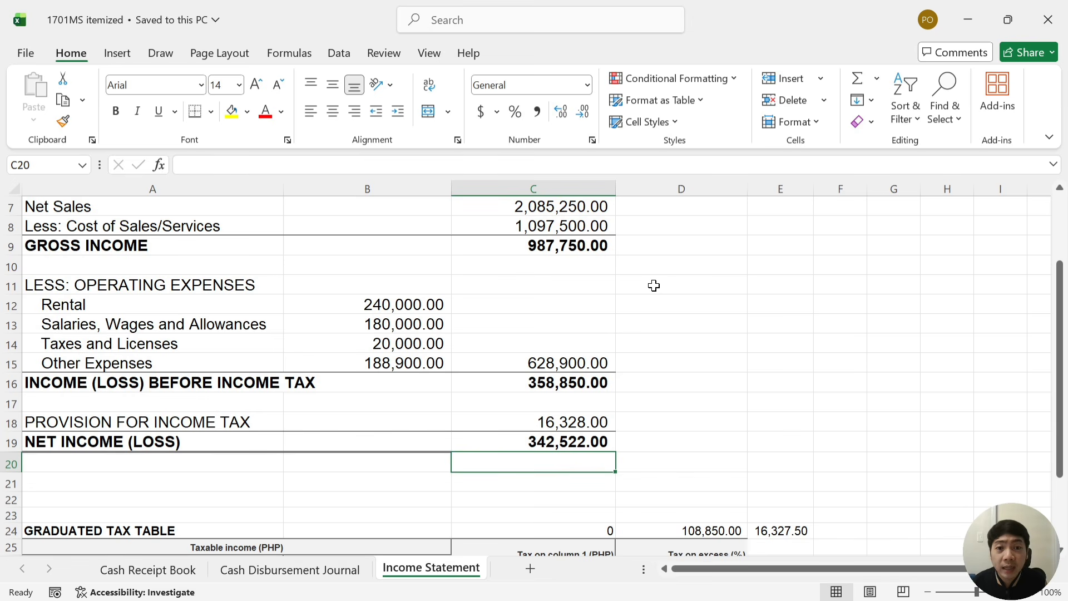
key("Down")
key("Down")
key("Down")
key("Down")
key("Down")
key("Down")
key("Down")
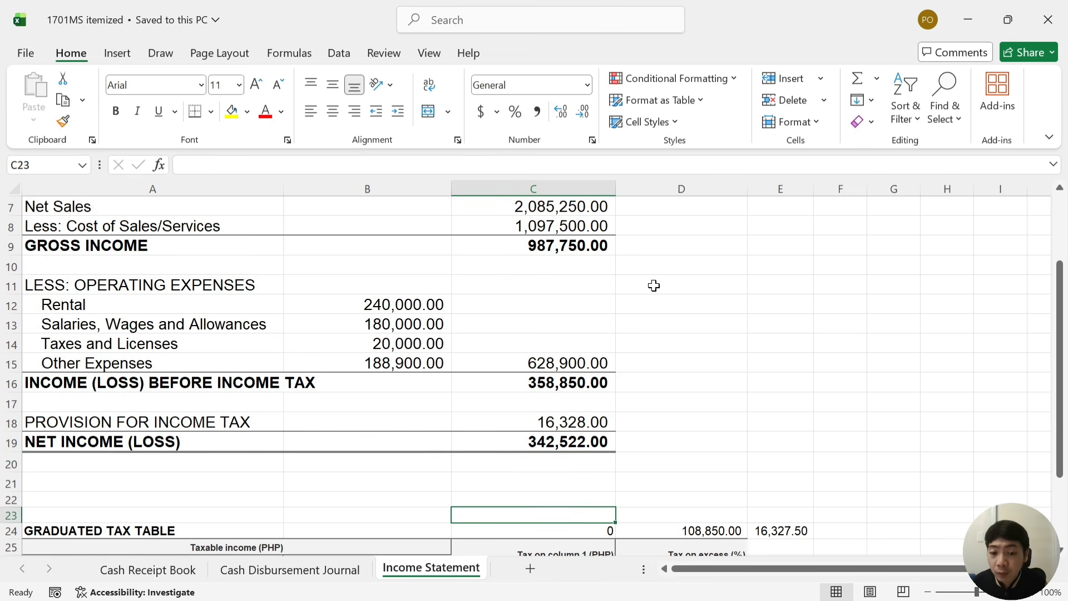
key("Down")
key("Down")
key("Down")
key("Down")
key("Down")
key("Down")
key("Down")
key("Down")
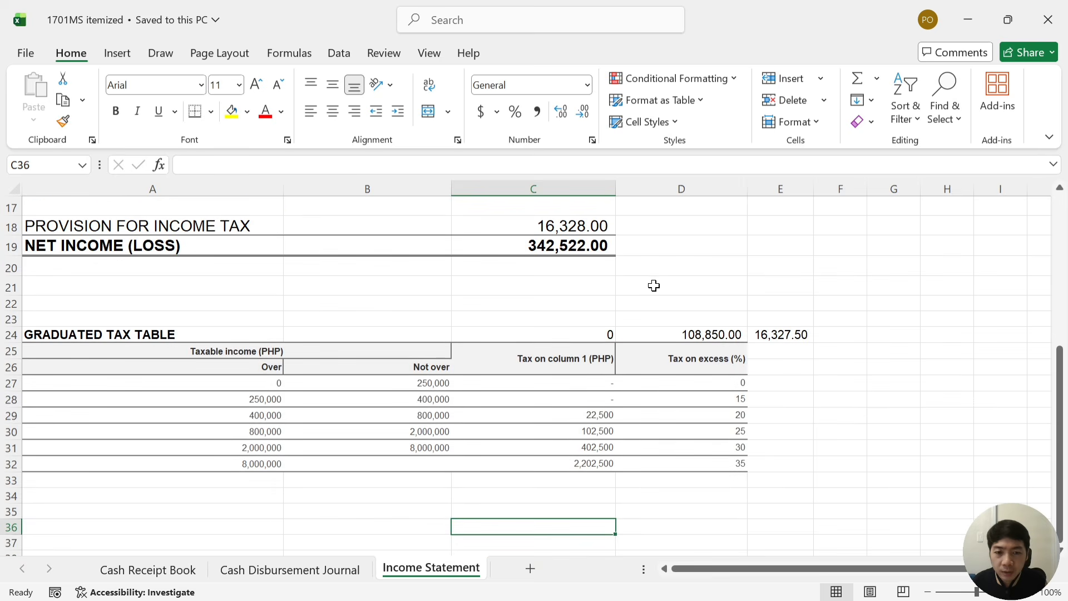
key("Up")
key("Up")
key("Up")
key("Up")
key("Up")
key("Up")
key("Up")
key("Up")
key("Up")
key("Up")
key("Up")
key("Up")
key("Up")
key("Up")
key("Up")
key("Up")
key("Up")
key("Up")
key("Up")
key("Up")
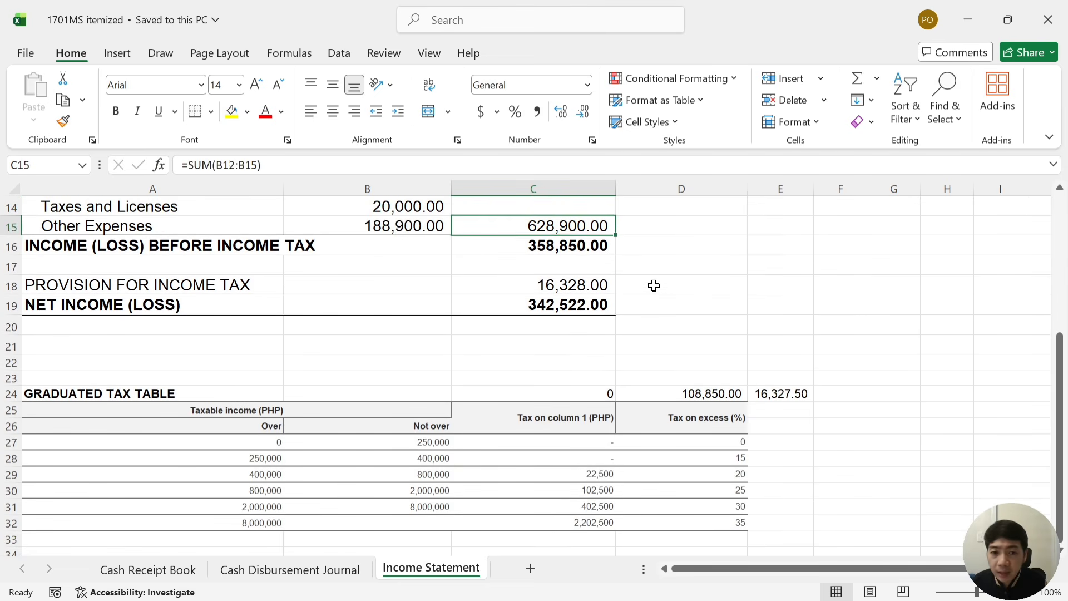
key("Down")
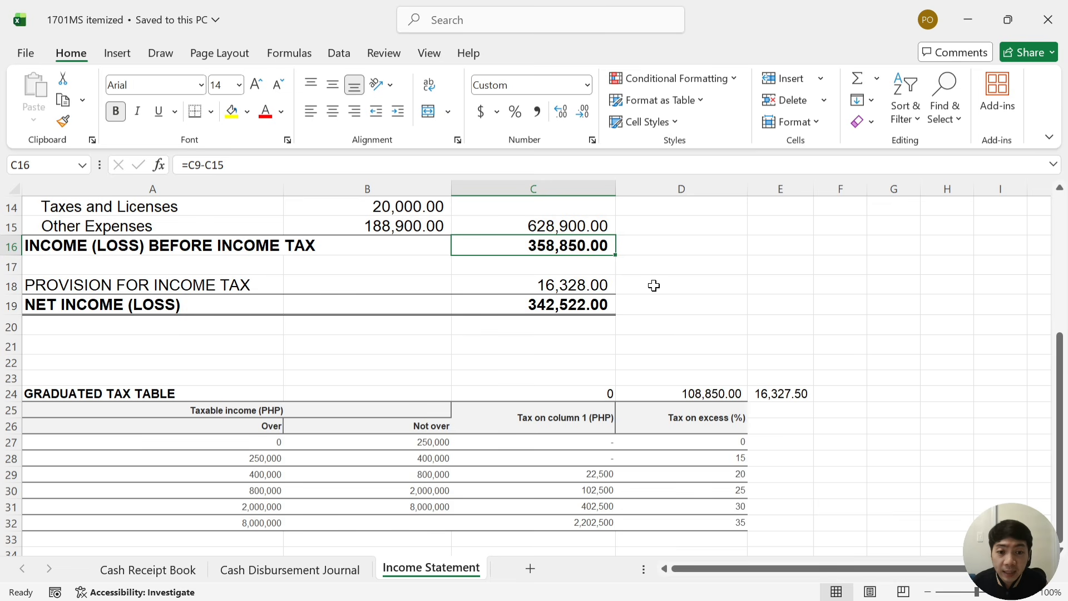
key("Down")
key("Left")
key("Left")
key("Down")
key("Down")
key("Down")
key("Down")
key("Down")
key("Down")
key("Down")
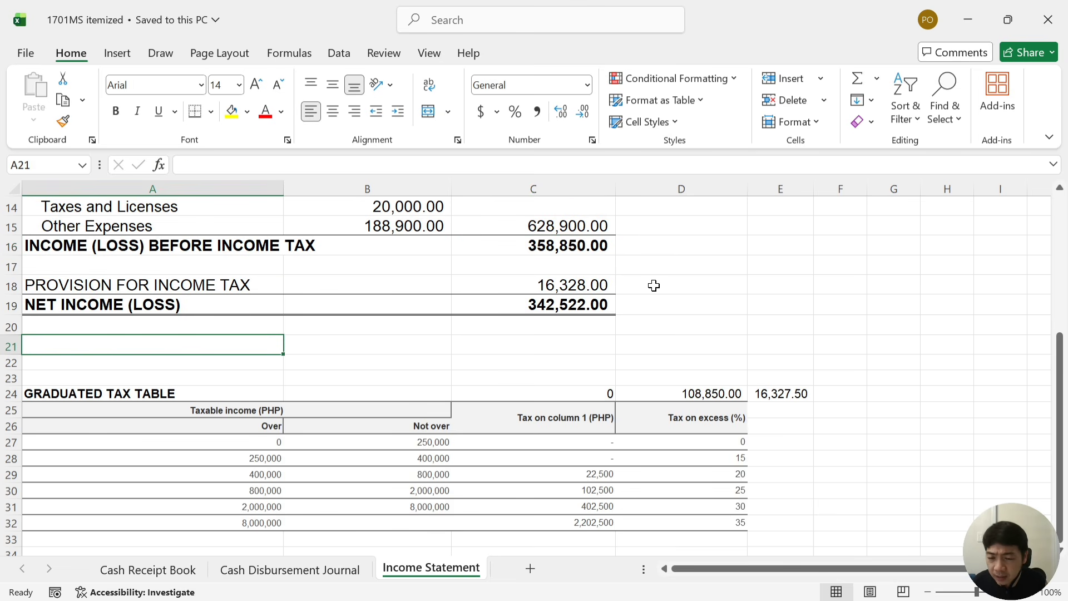
key("Down")
key("Down")
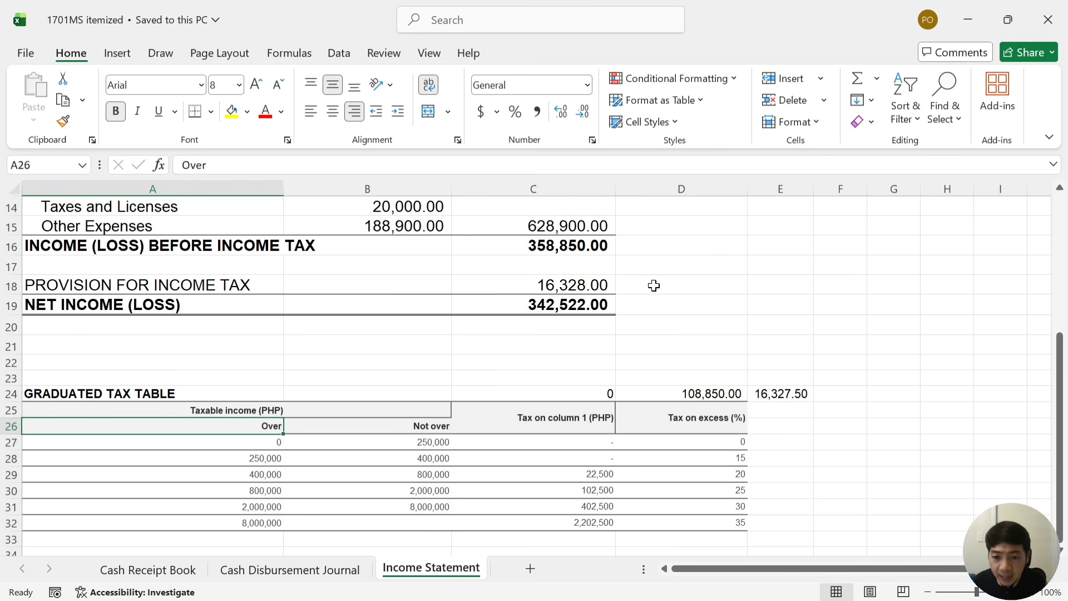
key("Down")
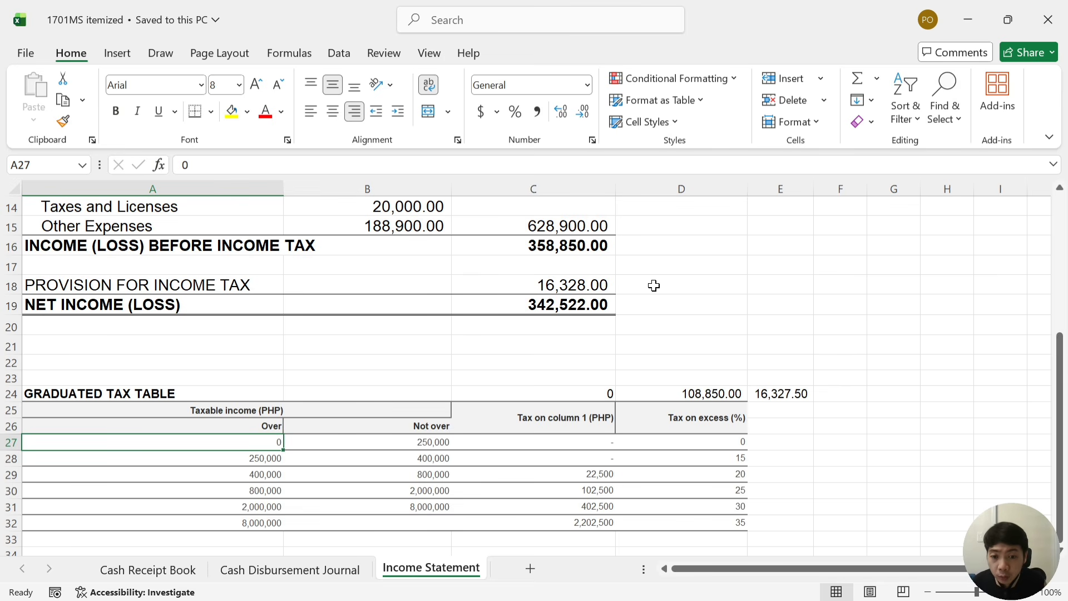
key("Right")
key("Down")
key("Left")
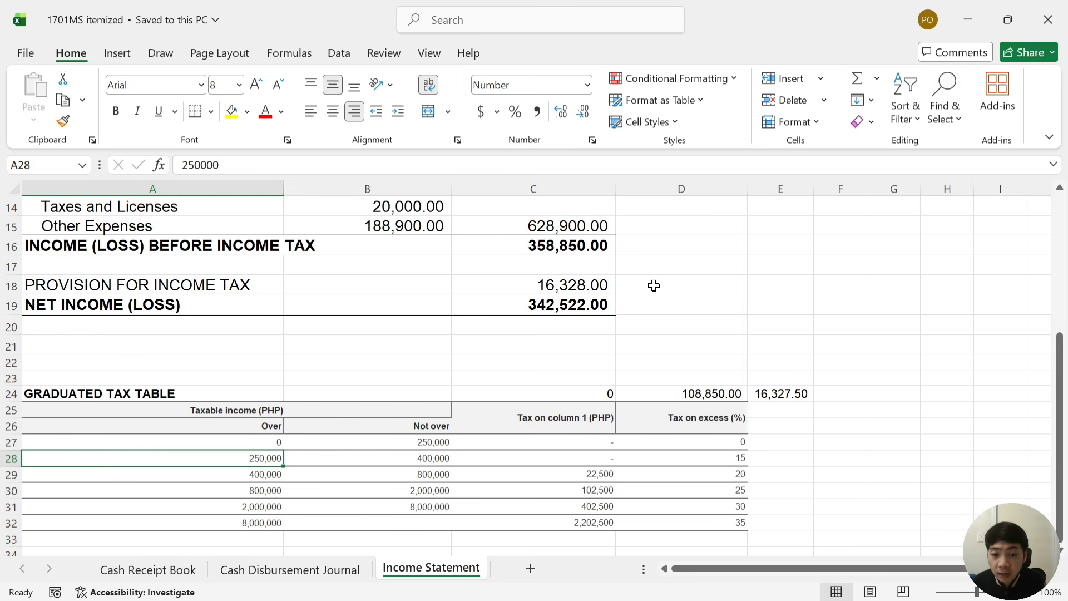
key("Right")
key("Left")
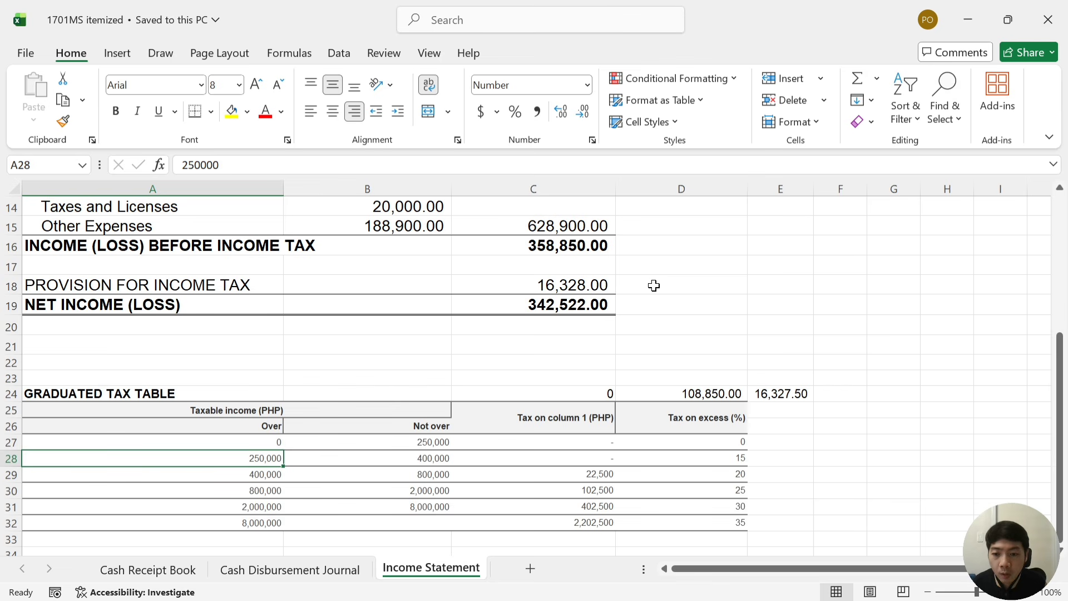
key("Right")
key("Right")
key("Up")
key("Up")
key("Up")
key("Up")
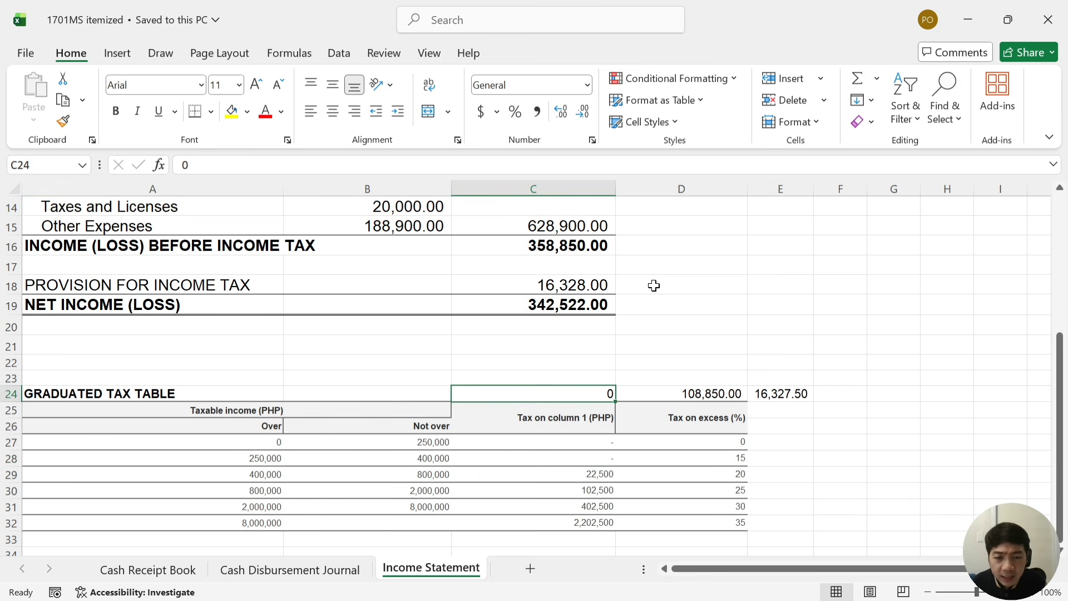
key("Down")
key("Down")
key("Down")
key("Down")
key("Left")
key("Left")
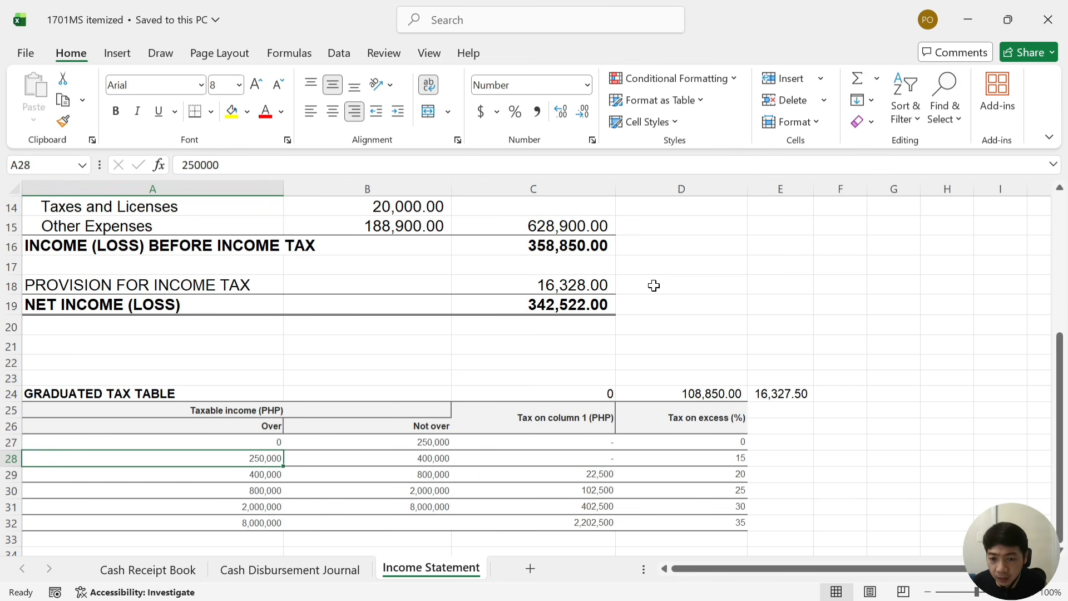
key("Right")
key("Right")
key("Right")
key("Left")
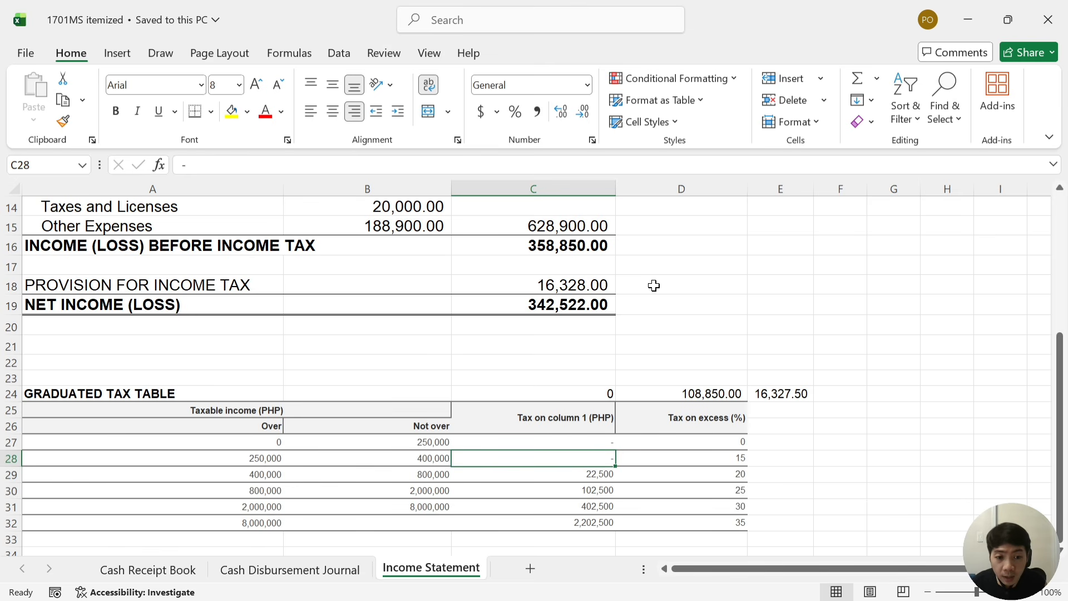
key("Right")
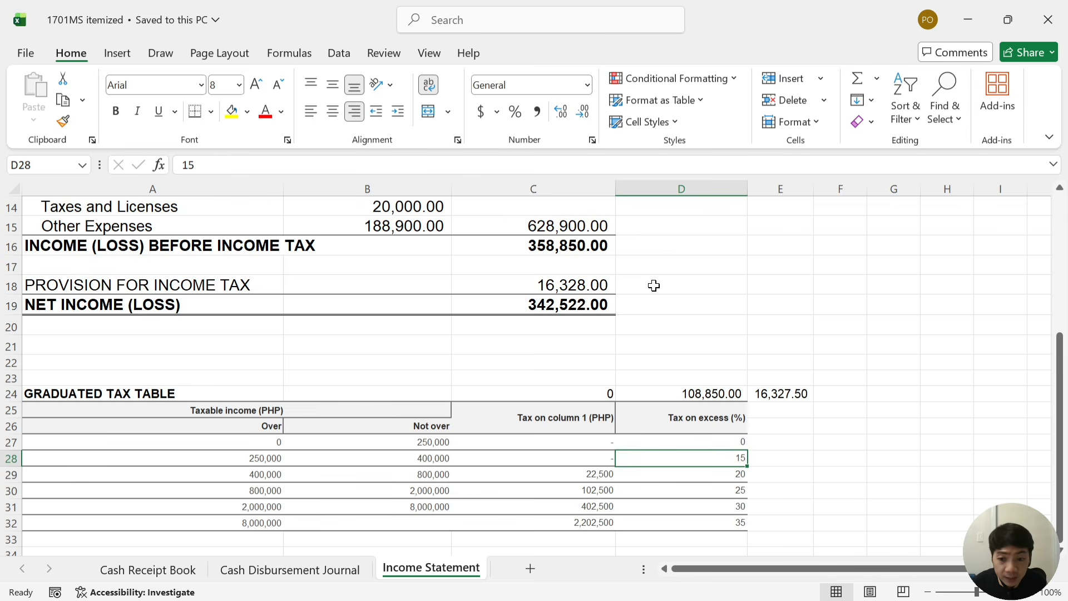
key("Left")
key("Left")
key("Left")
key("Right")
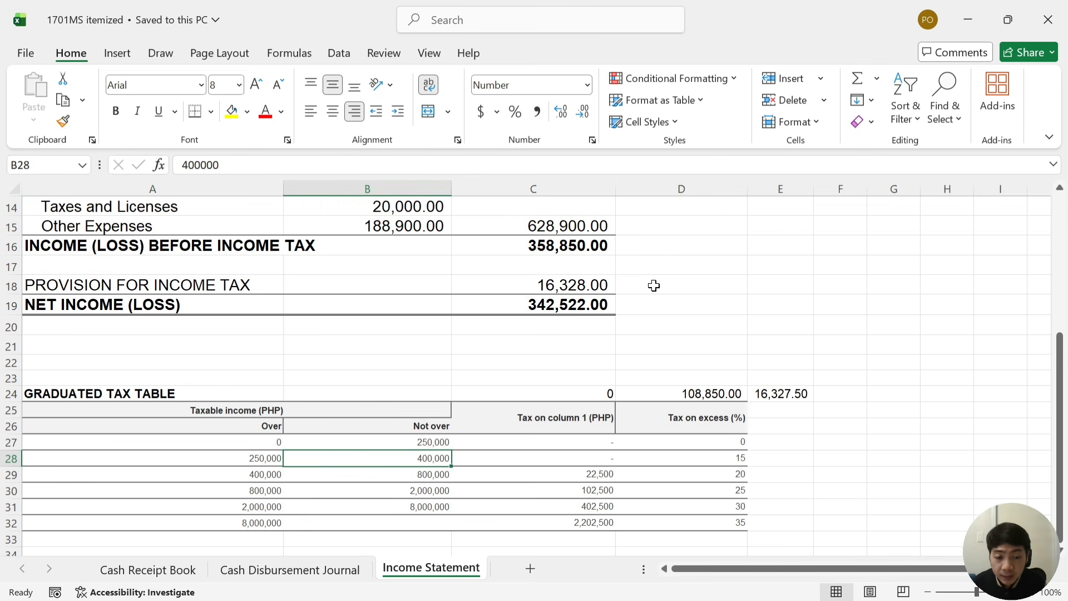
key("Right")
key("Right")
key("Up")
key("Up")
key("Up")
key("Up")
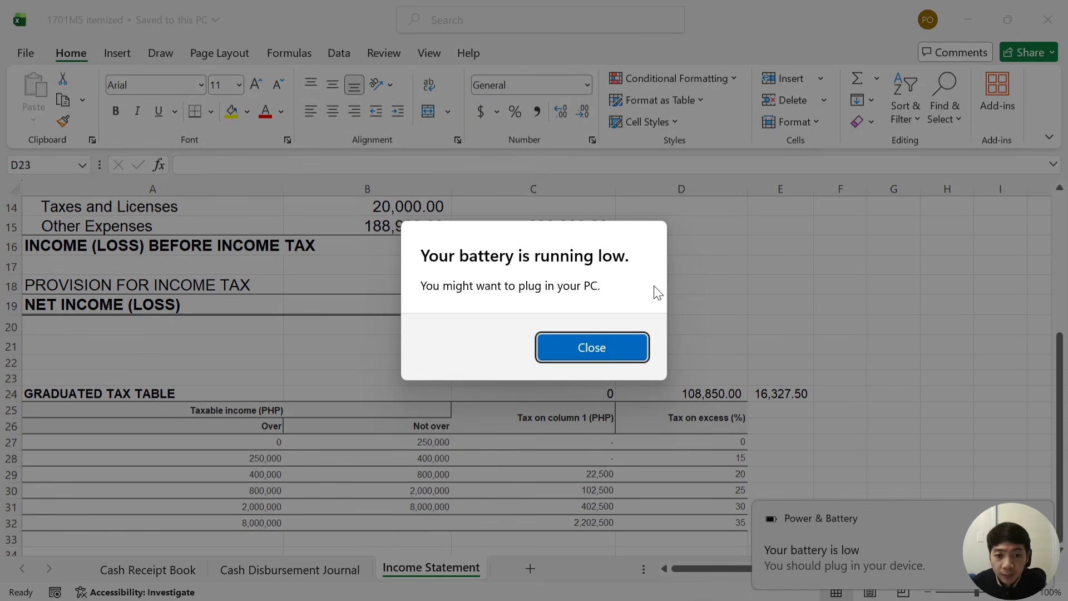
left_click(575, 342)
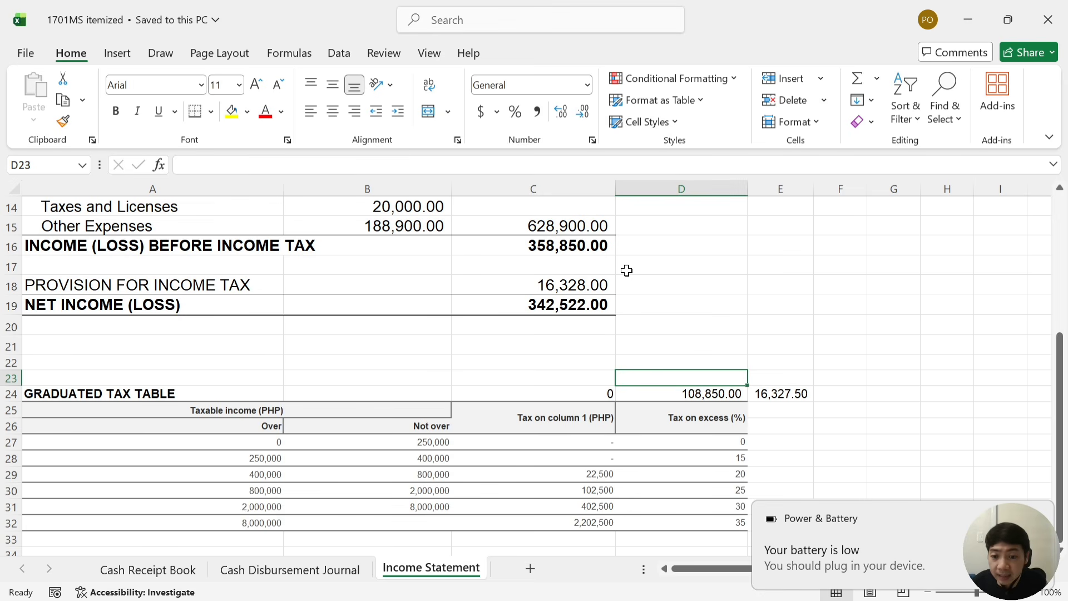
key("Down")
key("Down")
key("Down")
key("Down")
key("Left")
key("Left")
key("Left")
key("Right")
key("Right")
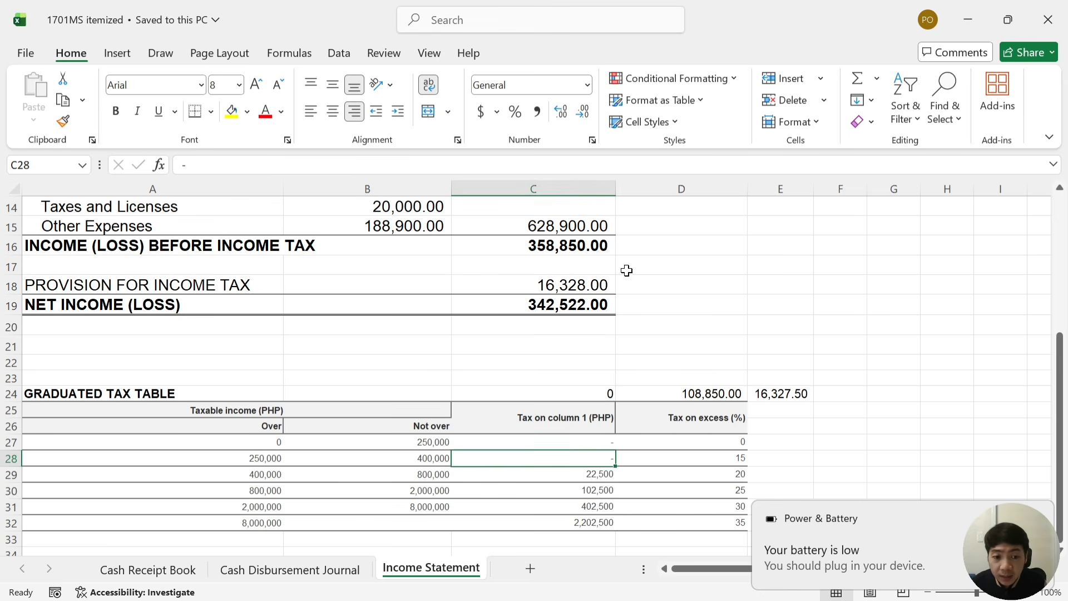
key("Right")
key("Up")
key("Up")
key("Up")
key("Up")
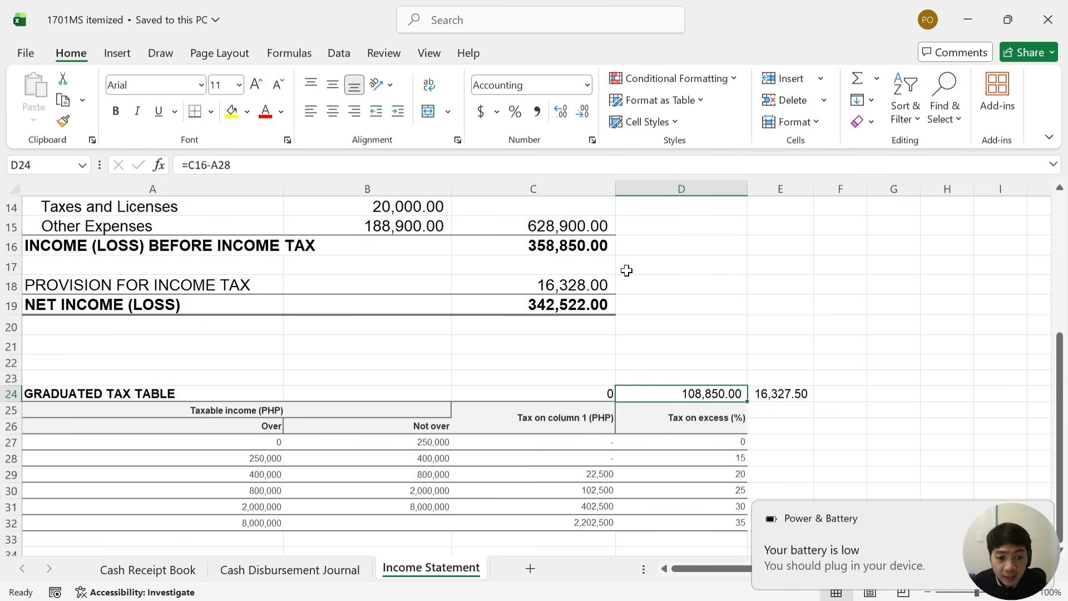
key("Right")
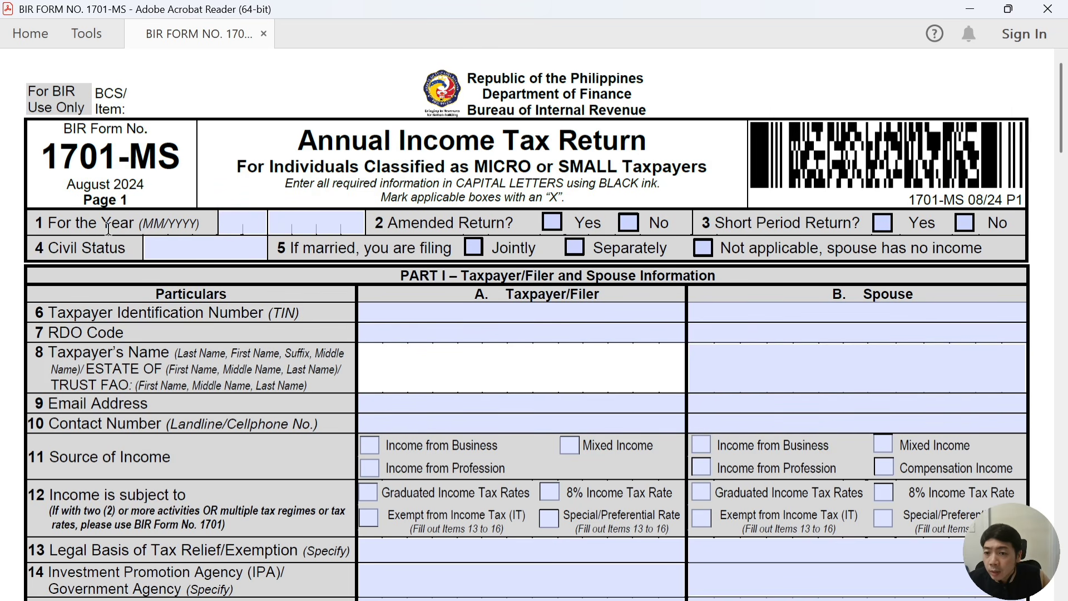
Enter For the Year 12/2025 and mark the return as No for Amended and Short Period
left_click(234, 223)
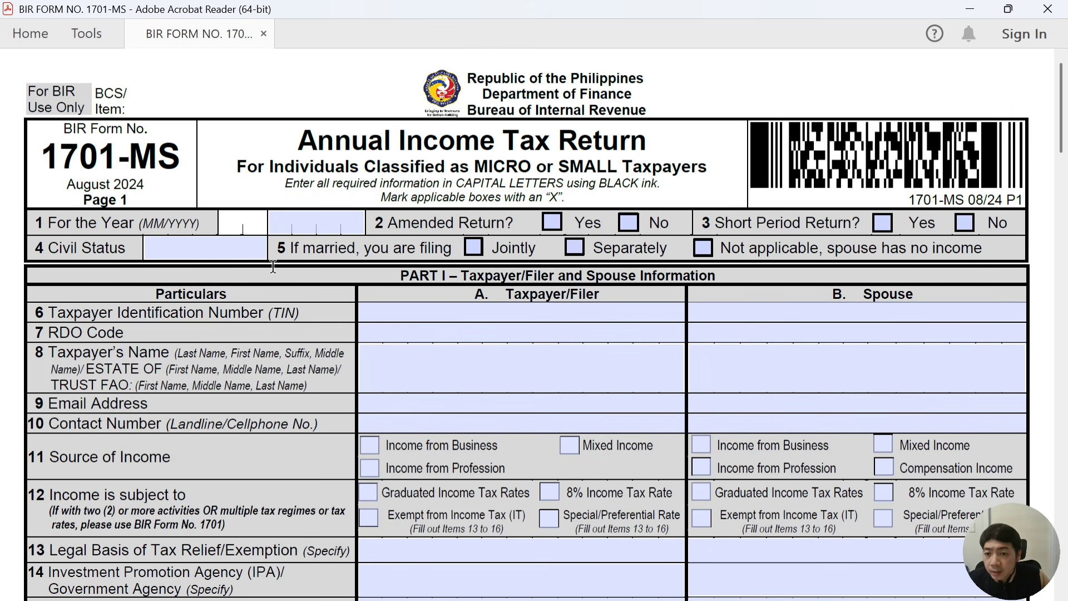
type("12")
left_click(286, 221)
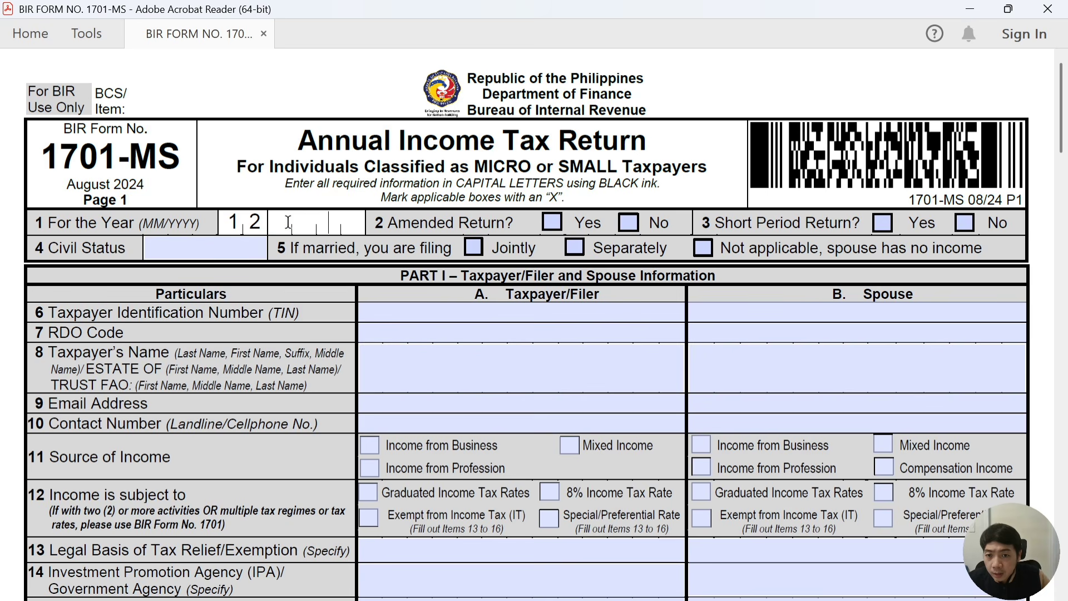
type("2025")
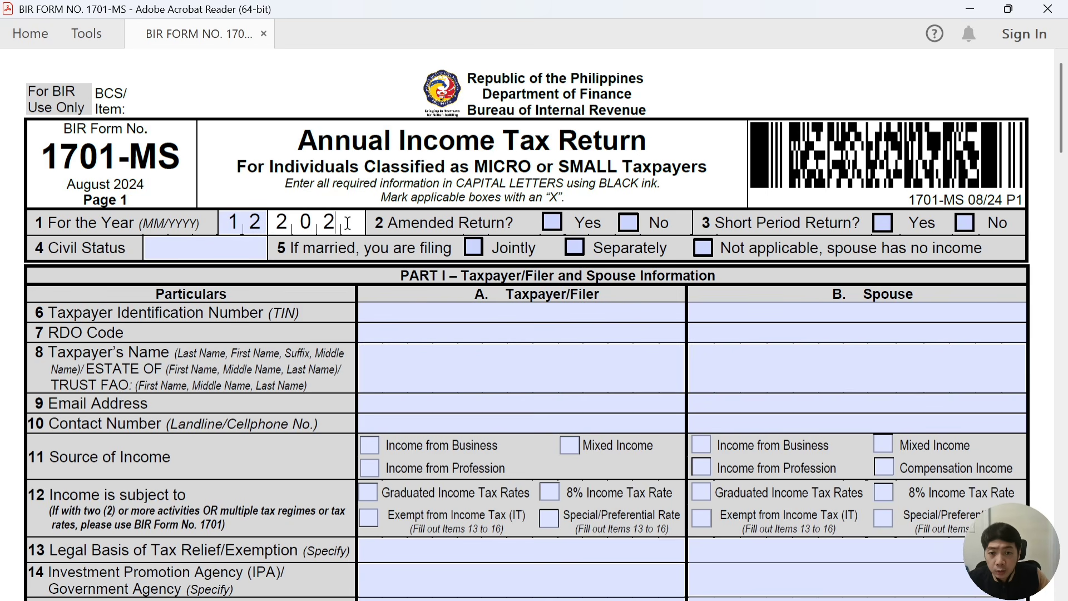
left_click(628, 228)
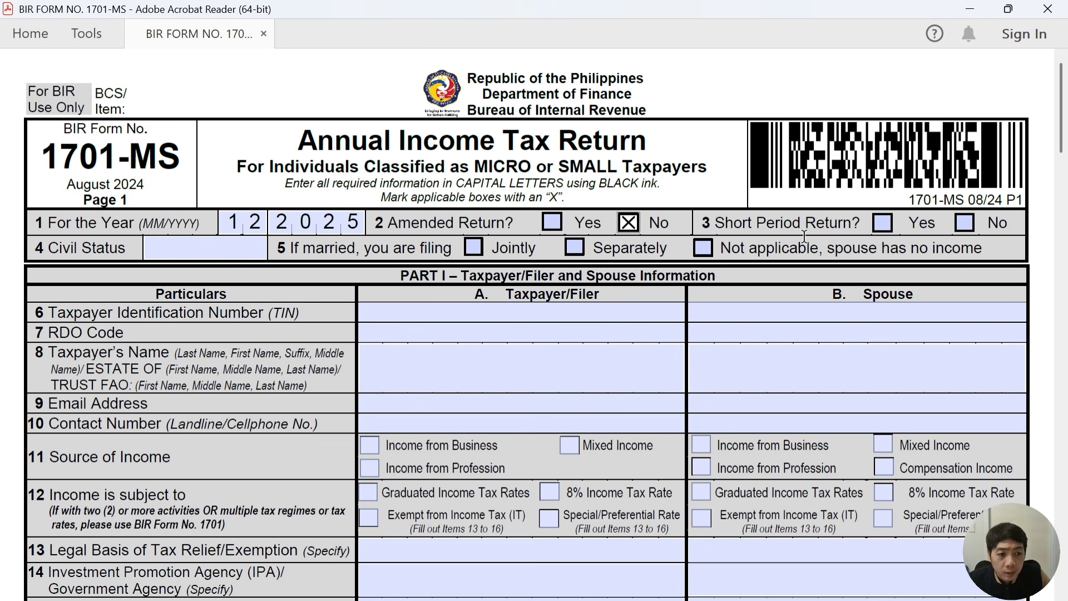
left_click(964, 225)
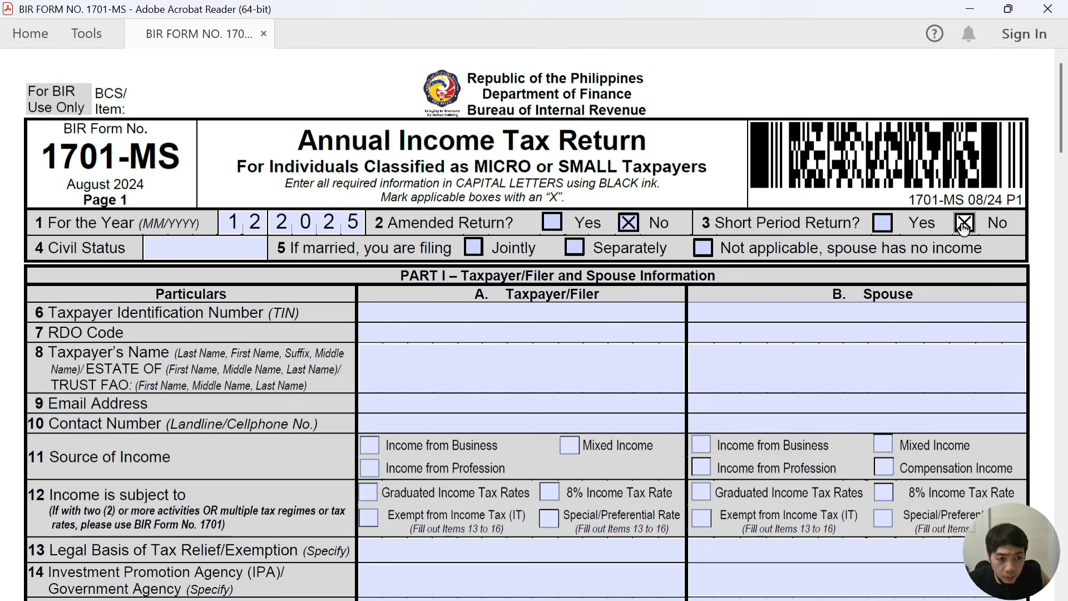
Enter SINGLE in capitals as the civil status
left_click(188, 247)
type("s")
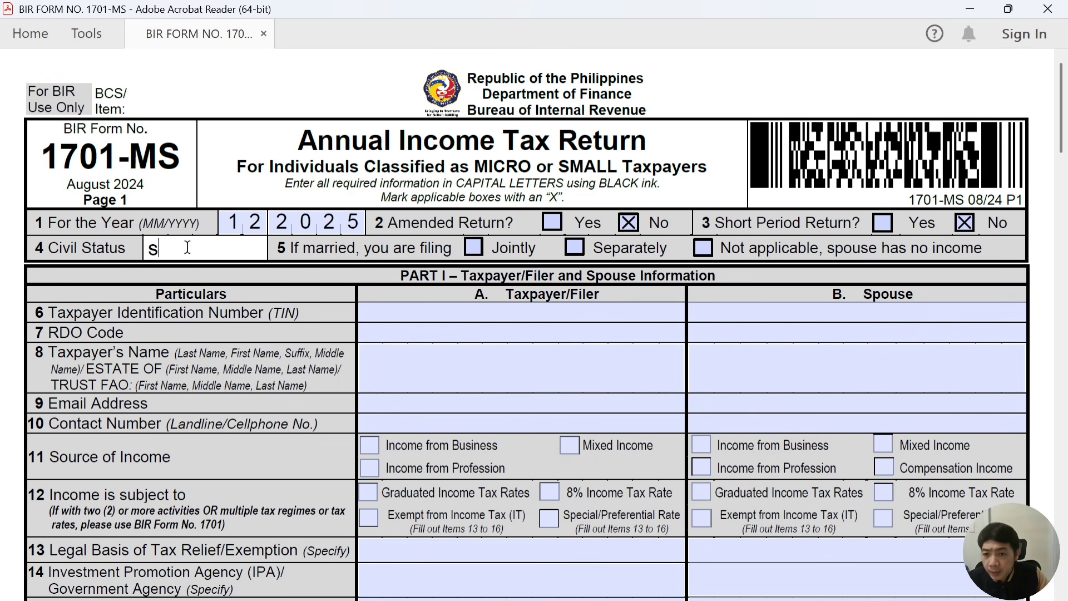
key("BackSpace")
key("Caps_Lock")
type("SINGLE")
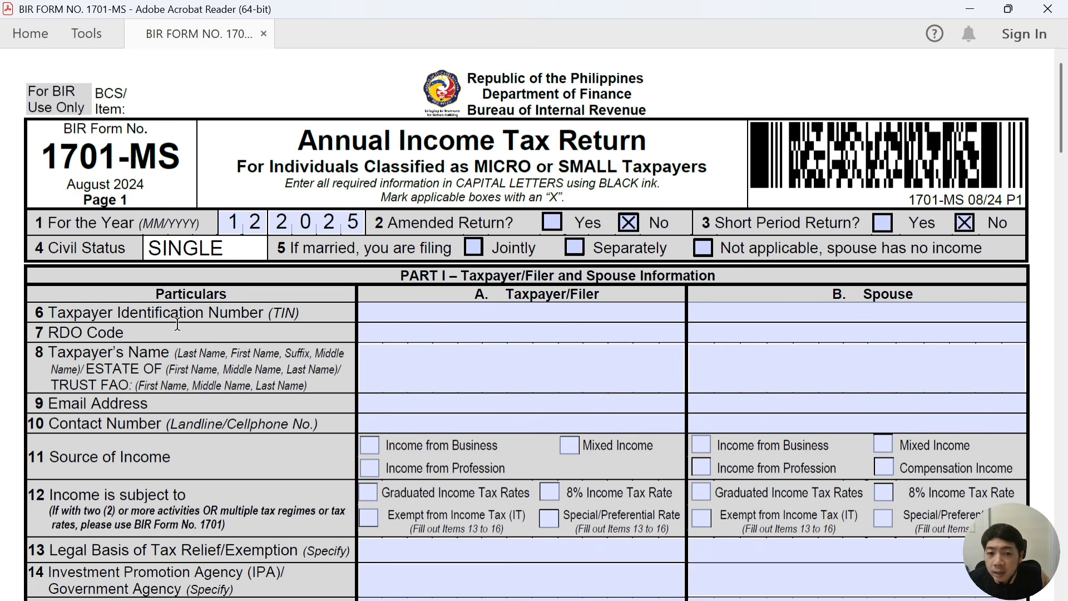
Enter the taxpayer's TIN, RDO Code 039 and full name in capitals
scroll(146, 316, "down", 1)
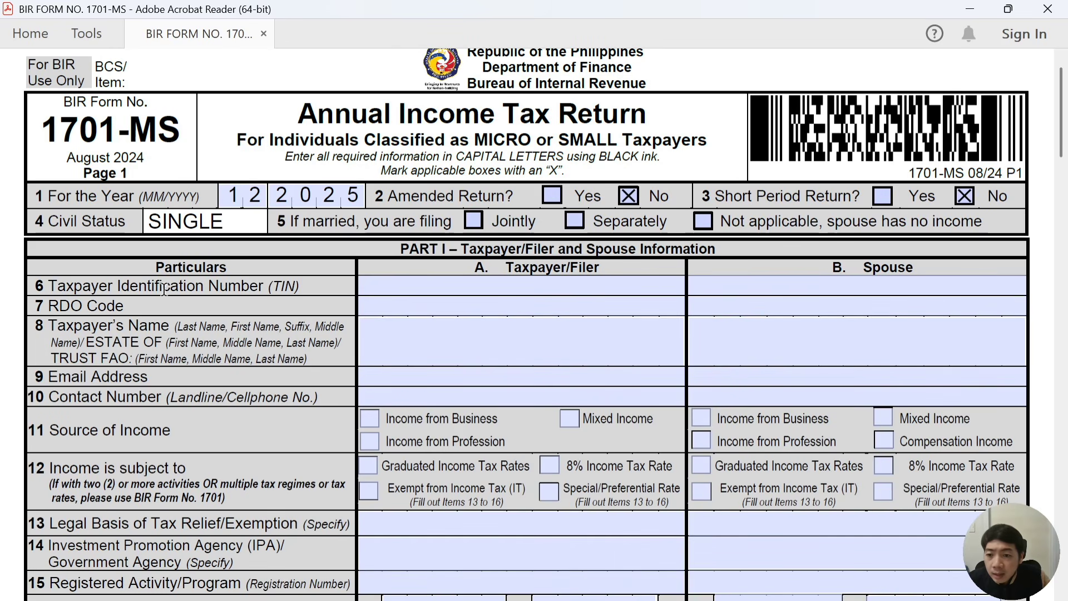
left_click(452, 287)
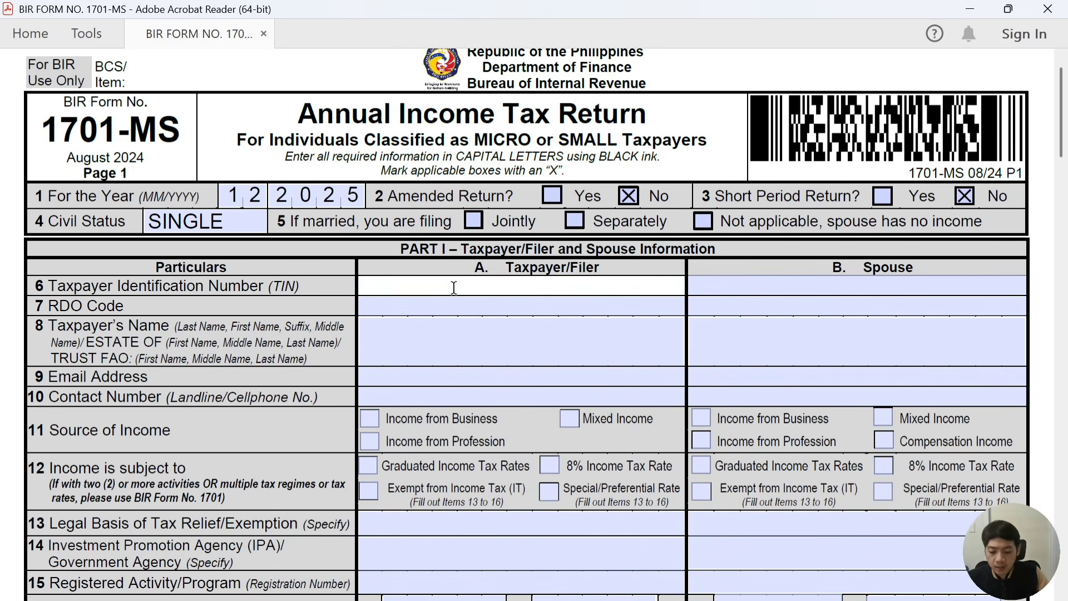
type("123")
type("-45")
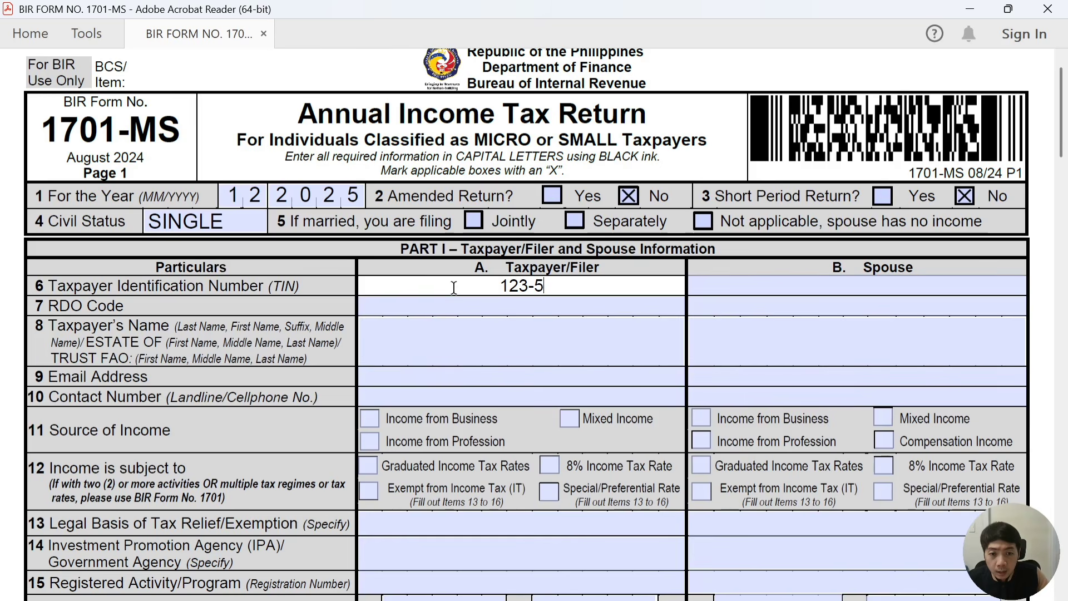
key("BackSpace")
type("456-")
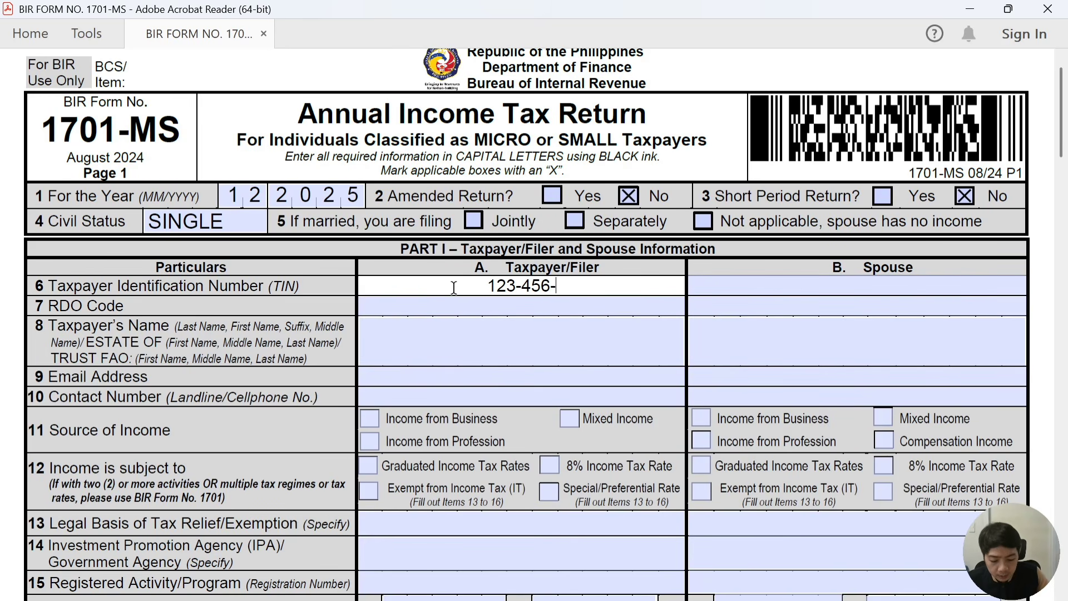
type("789-00")
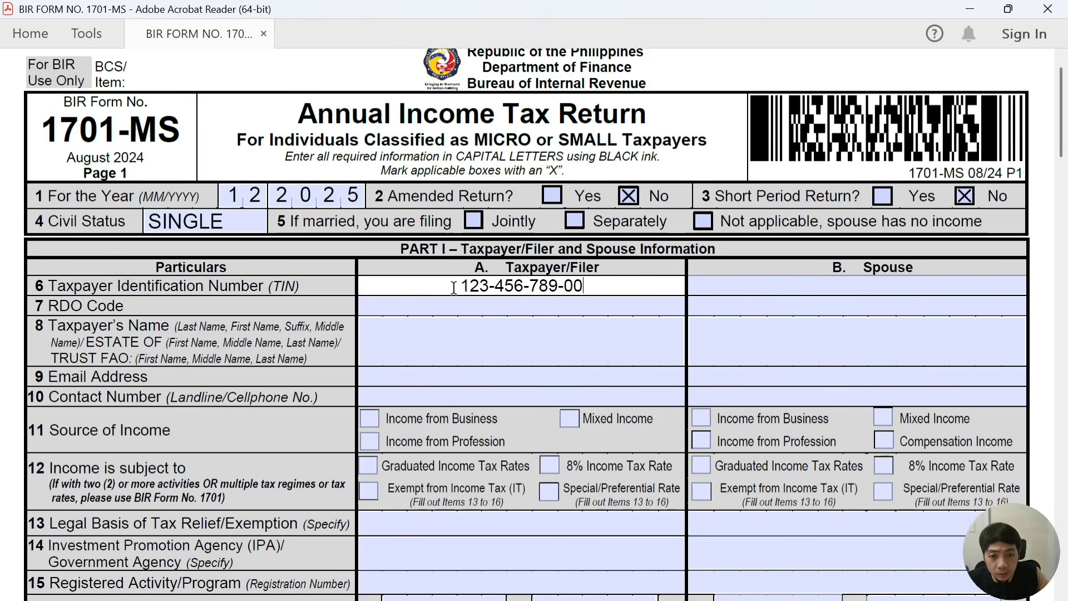
type("000")
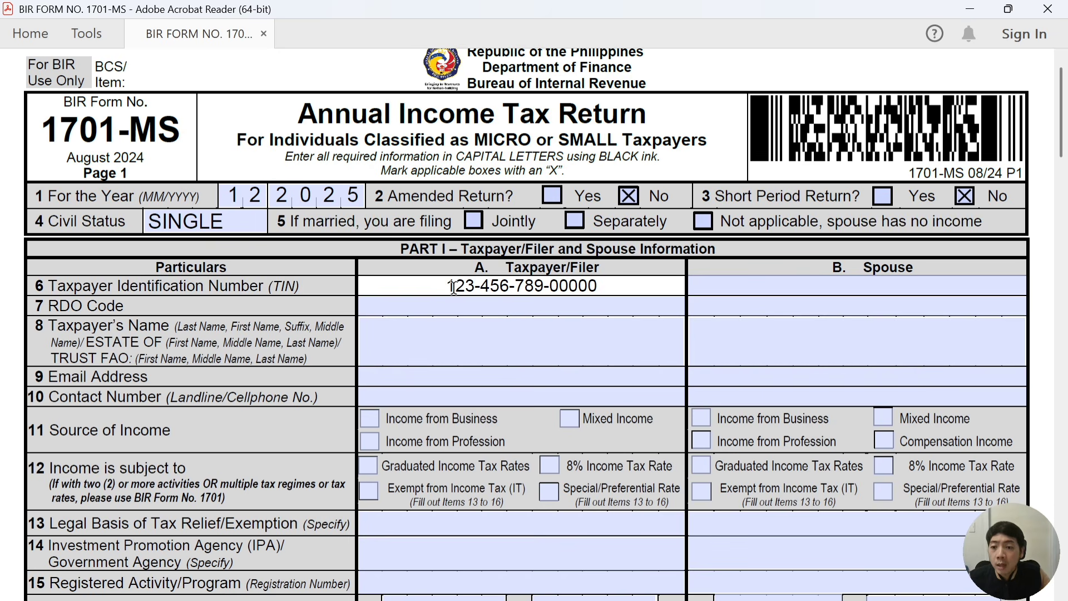
left_click(490, 300)
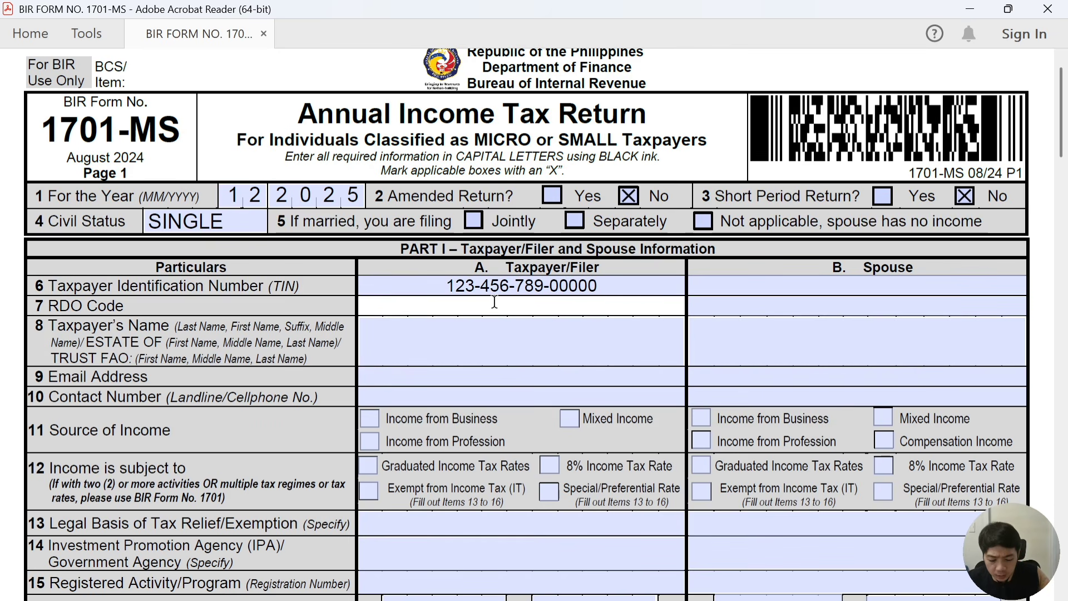
type("039")
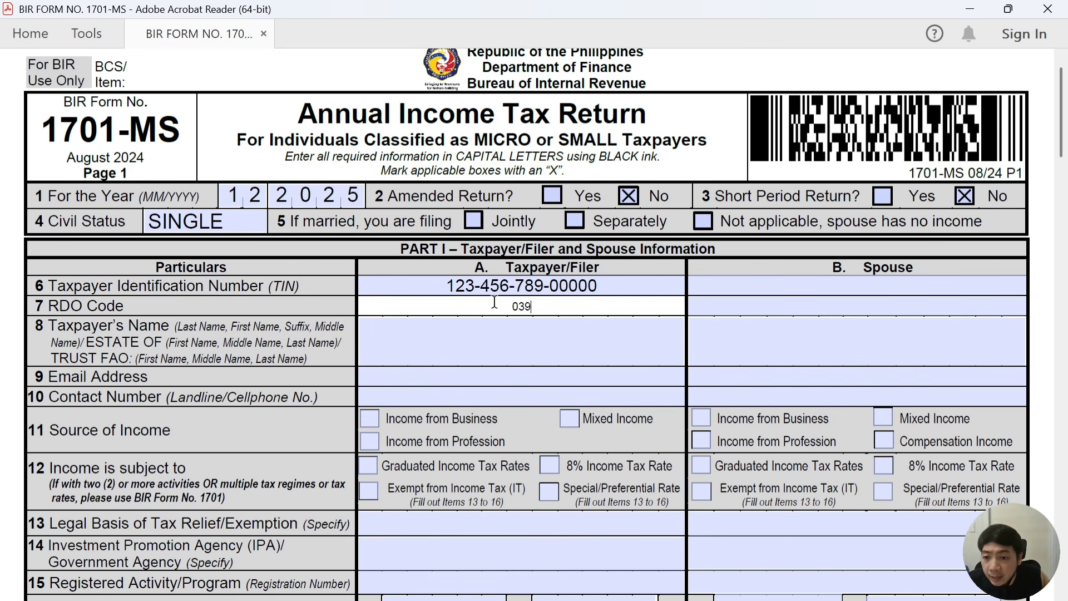
left_click(514, 342)
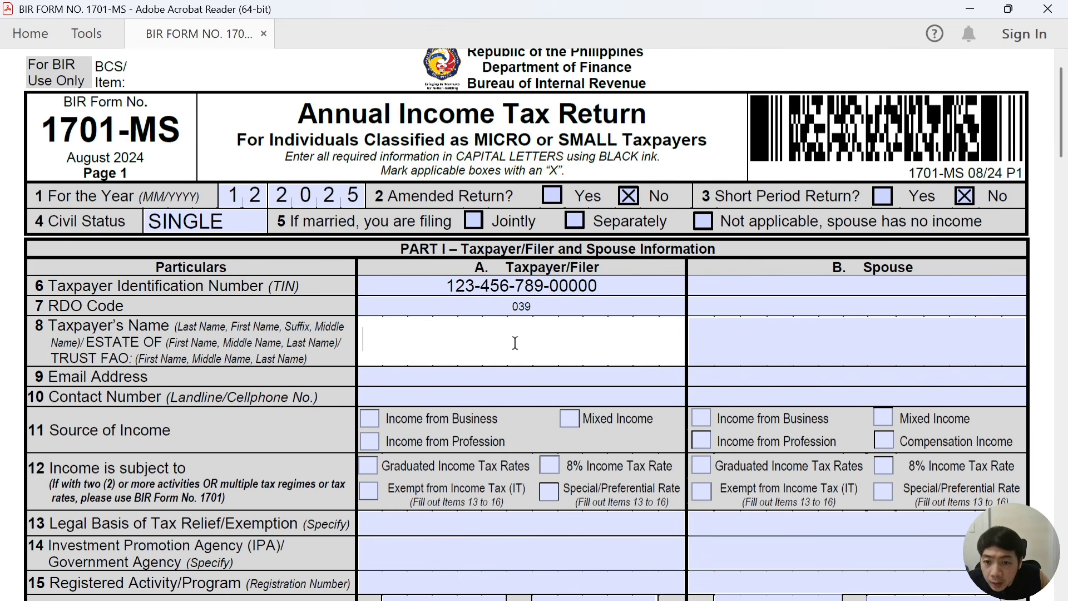
type("LU")
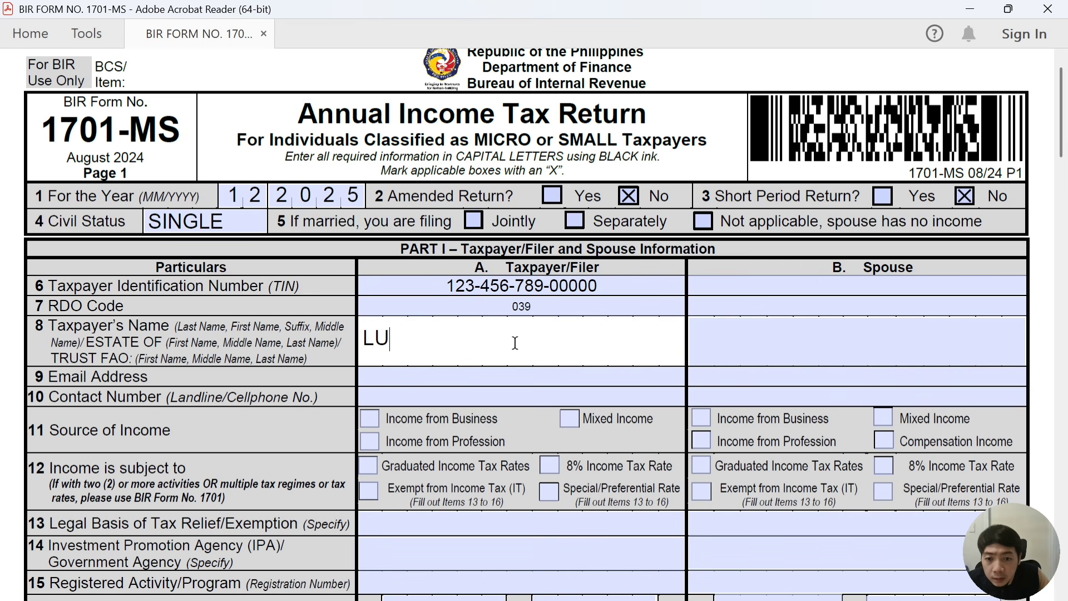
key("BackSpace")
key("BackSpace")
type("MONKEY")
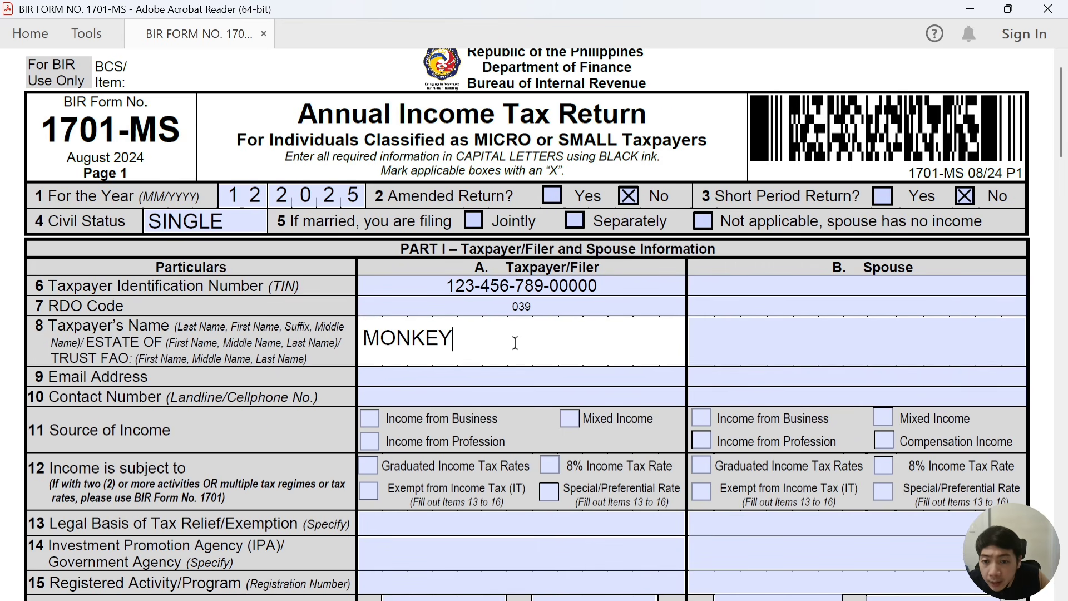
type(", LUFFY")
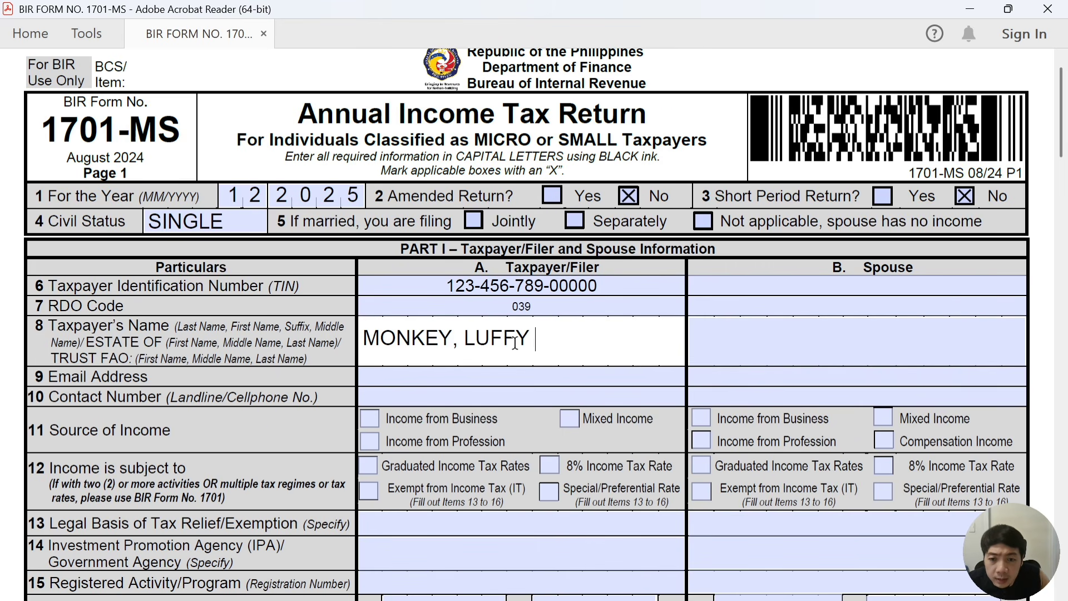
type(" DAWN")
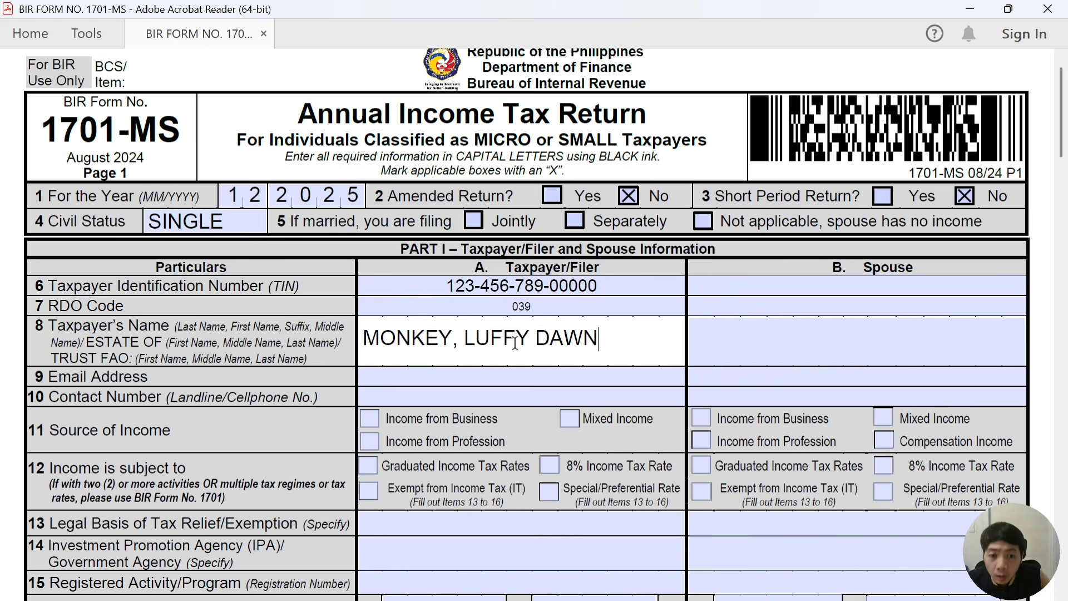
Fill in the taxpayer's e-mail address and contact number
left_click(519, 374)
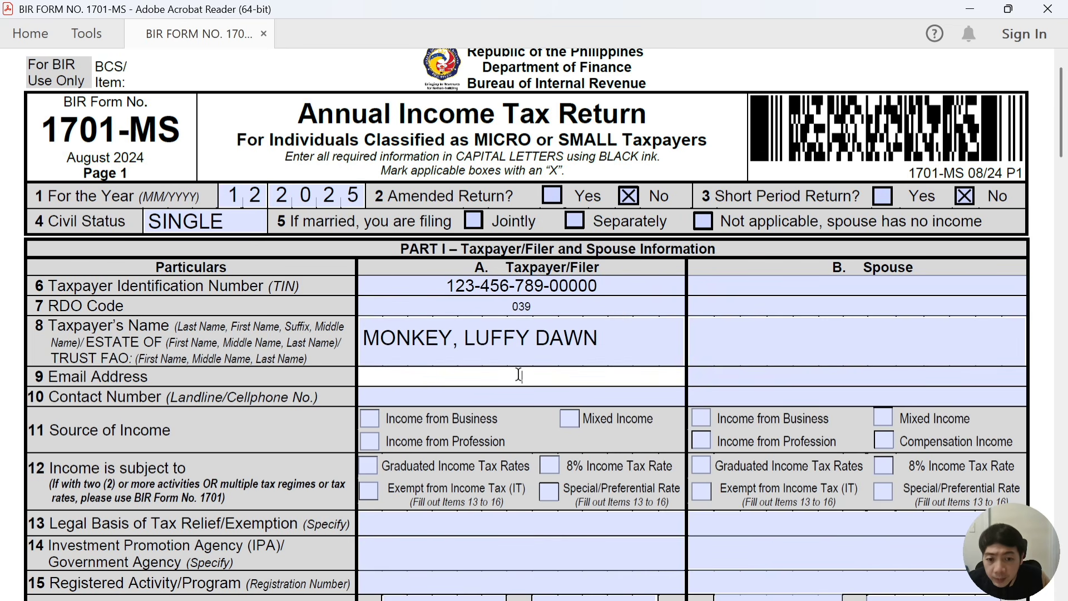
type("MONKEY")
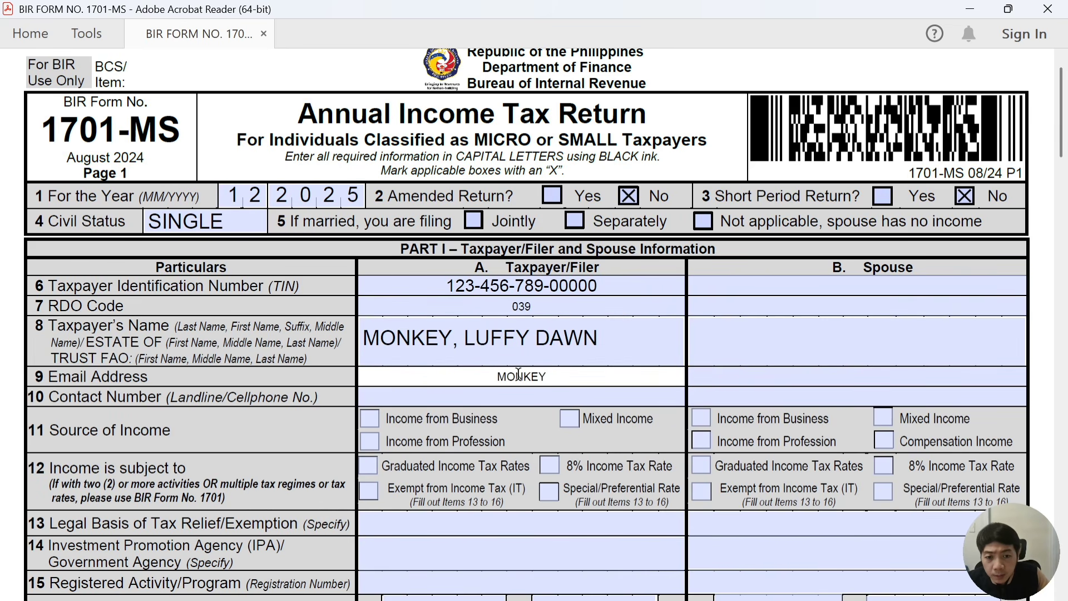
type(".D.LUFFY")
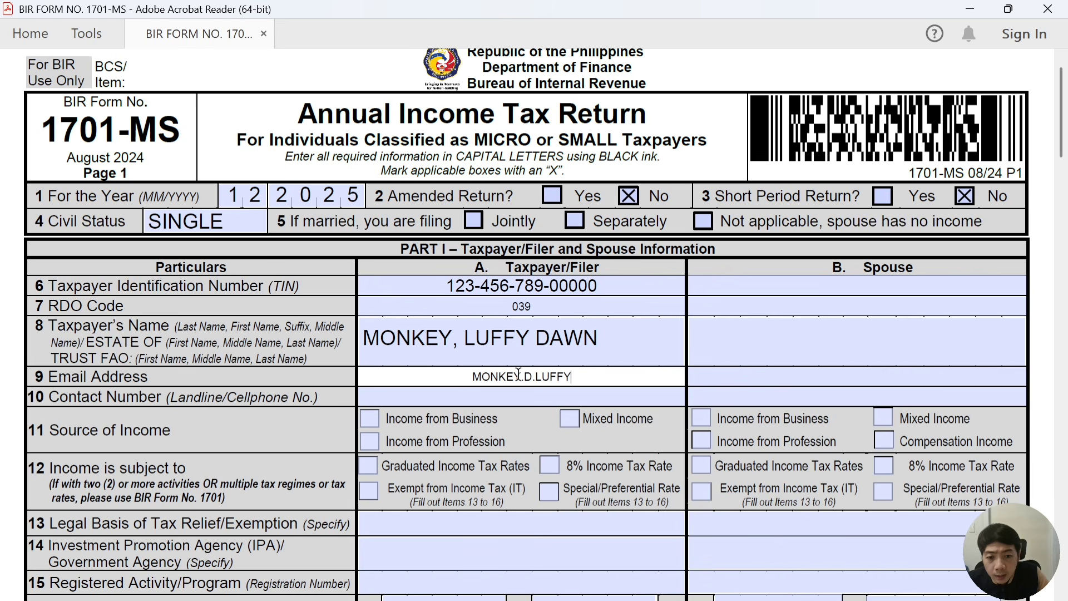
type("@")
key("BackSpace")
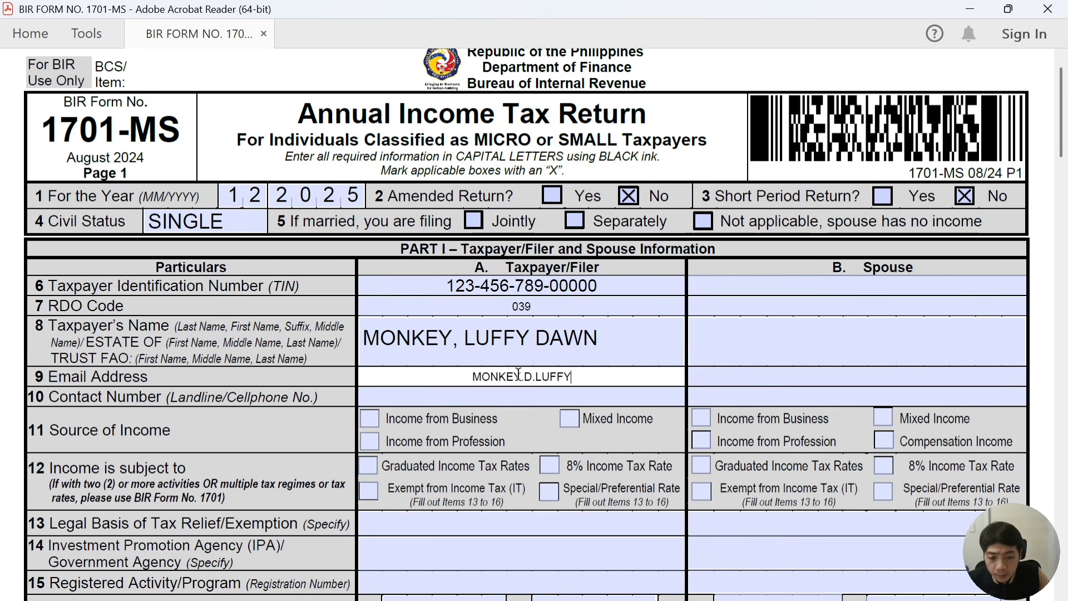
type("@GMAIL.COM")
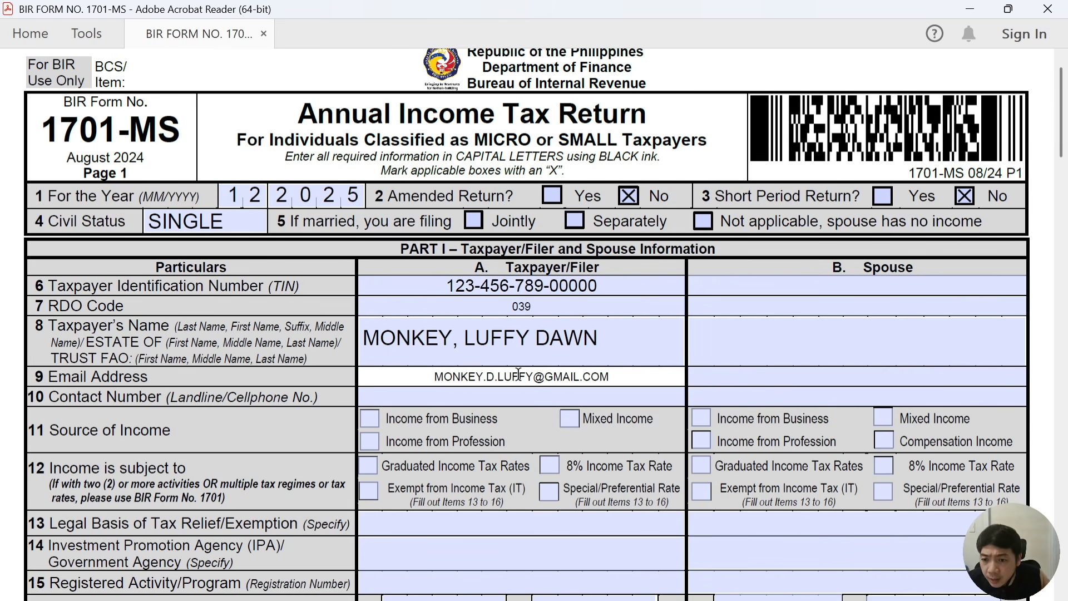
left_click(536, 396)
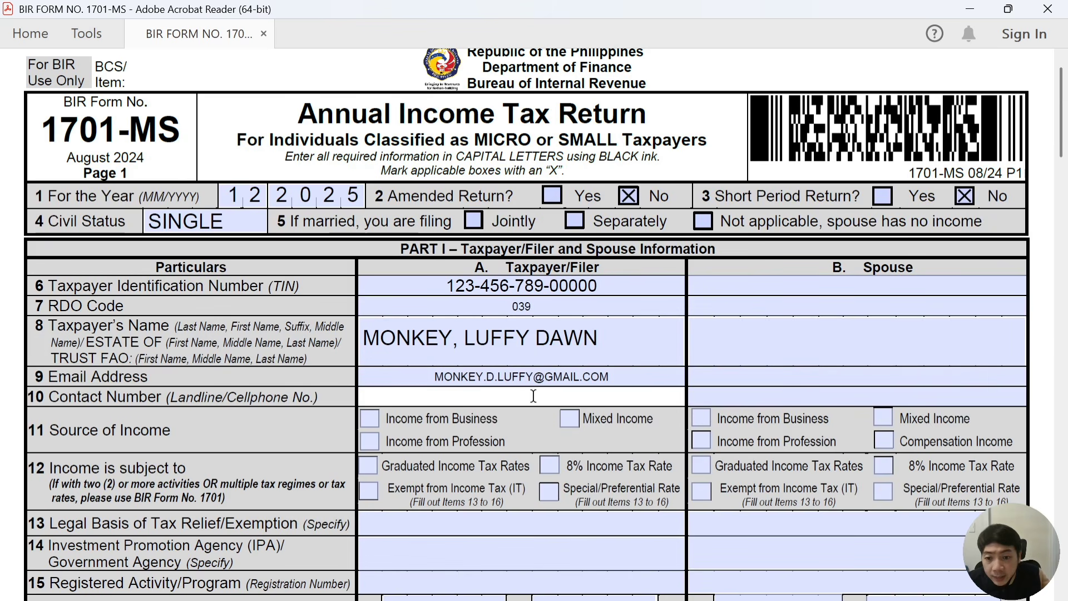
type("0917")
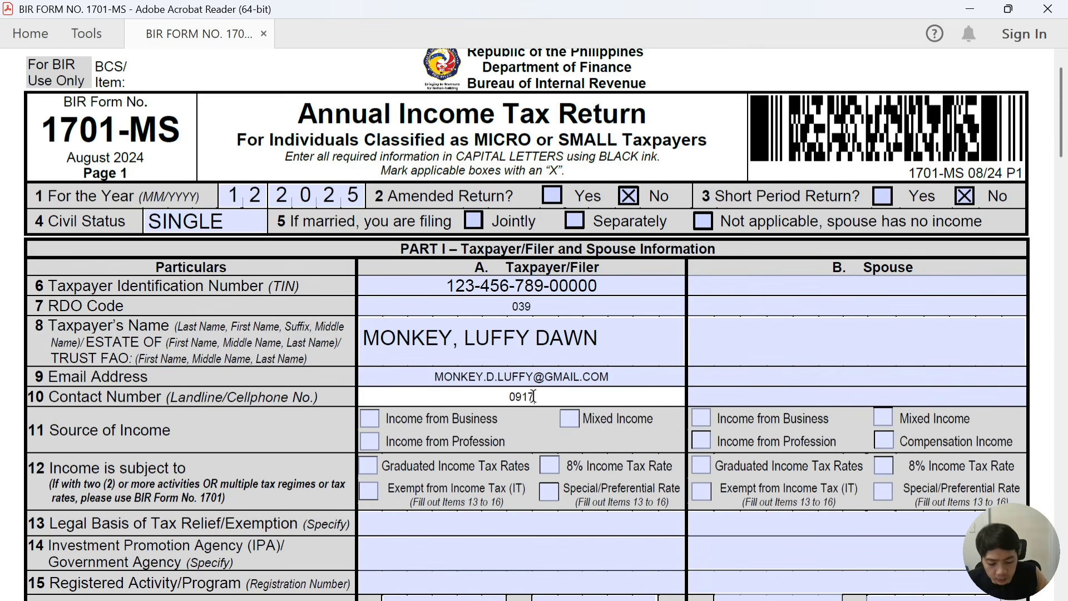
type("-123-4567")
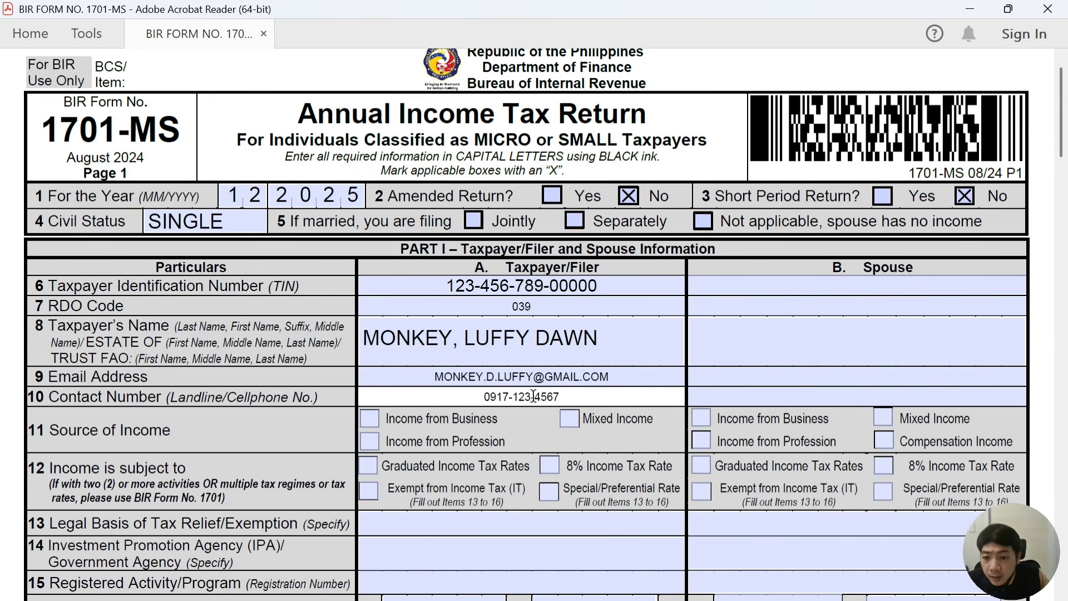
left_click(500, 379)
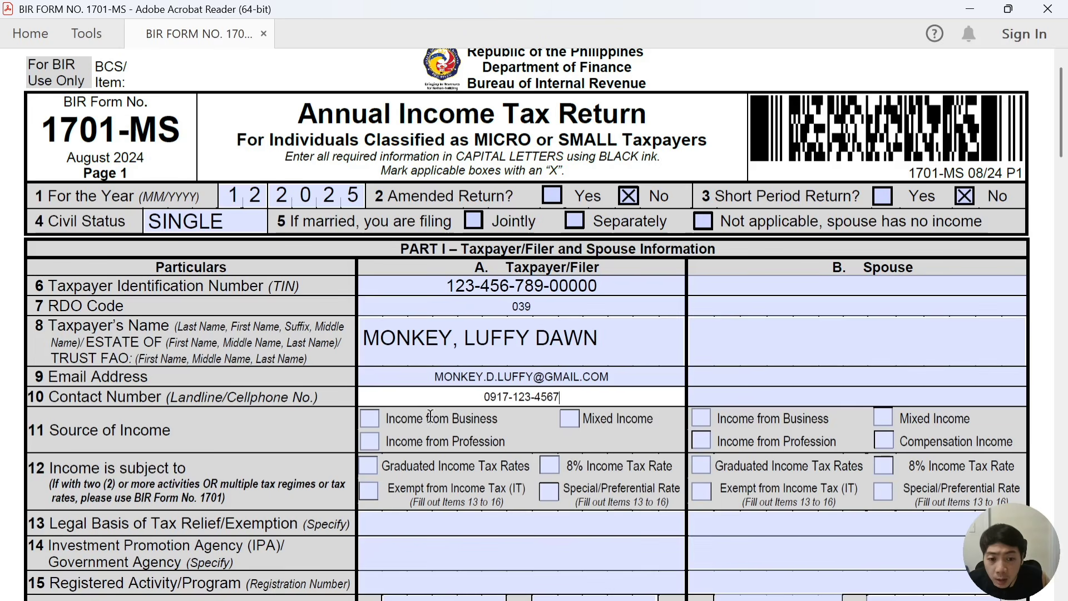
Mark the income as from business and subject to Graduated Income Tax Rates
left_click(378, 419)
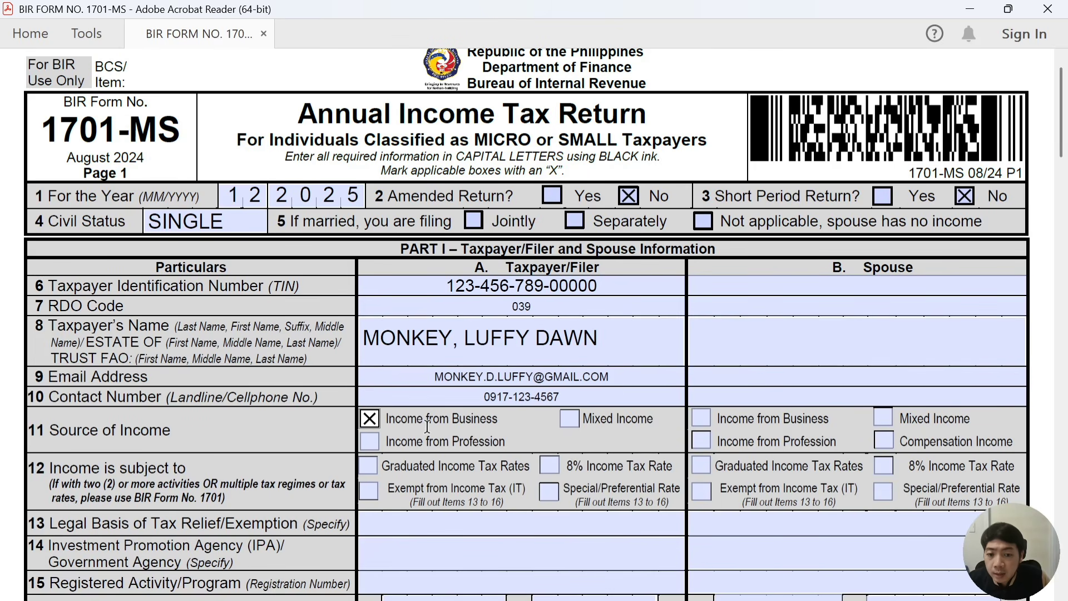
scroll(428, 427, "down", 3)
scroll(433, 427, "down", 2)
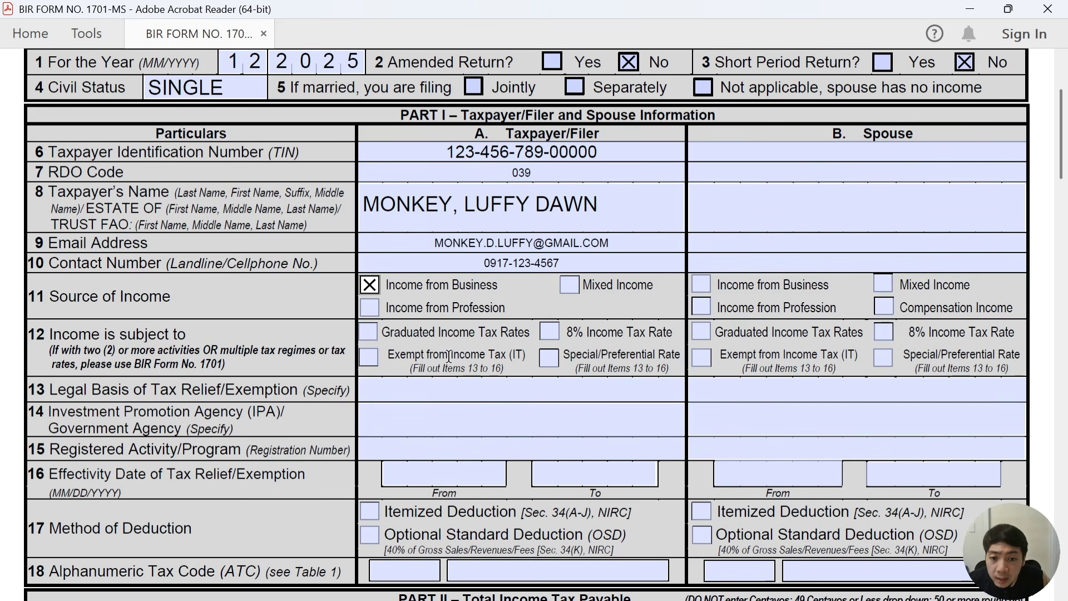
left_click(369, 333)
scroll(415, 346, "down", 2)
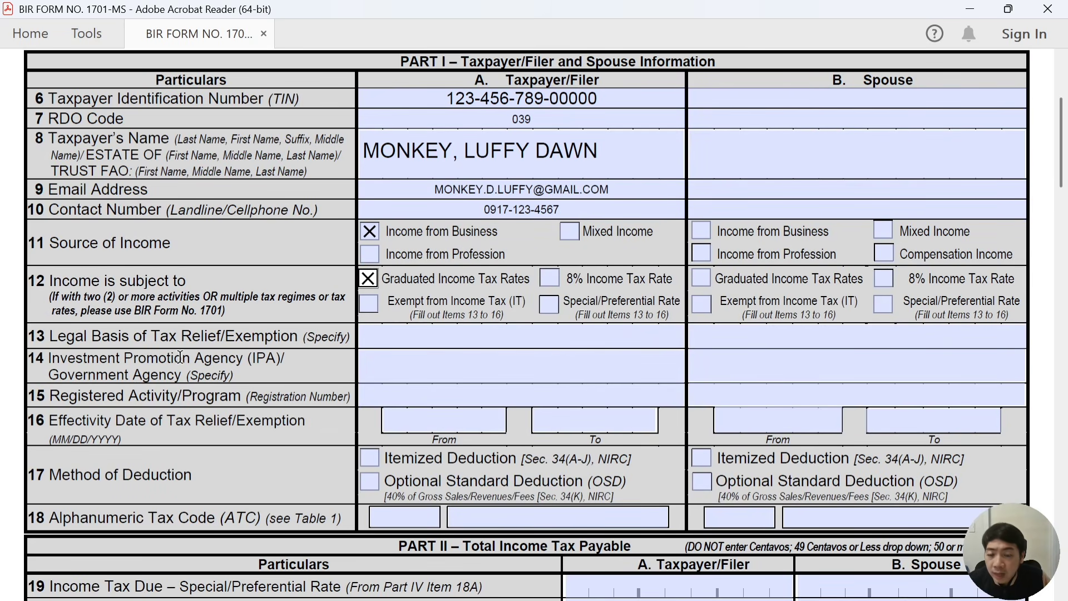
left_click(431, 339)
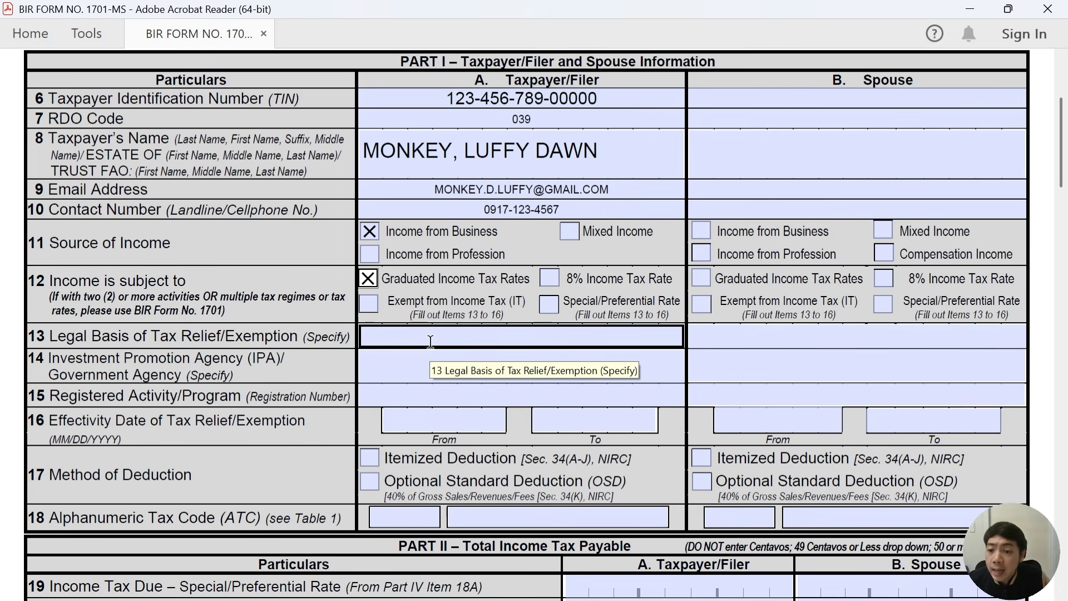
Choose Itemized Deduction as the taxpayer's deduction method
scroll(430, 341, "down", 1)
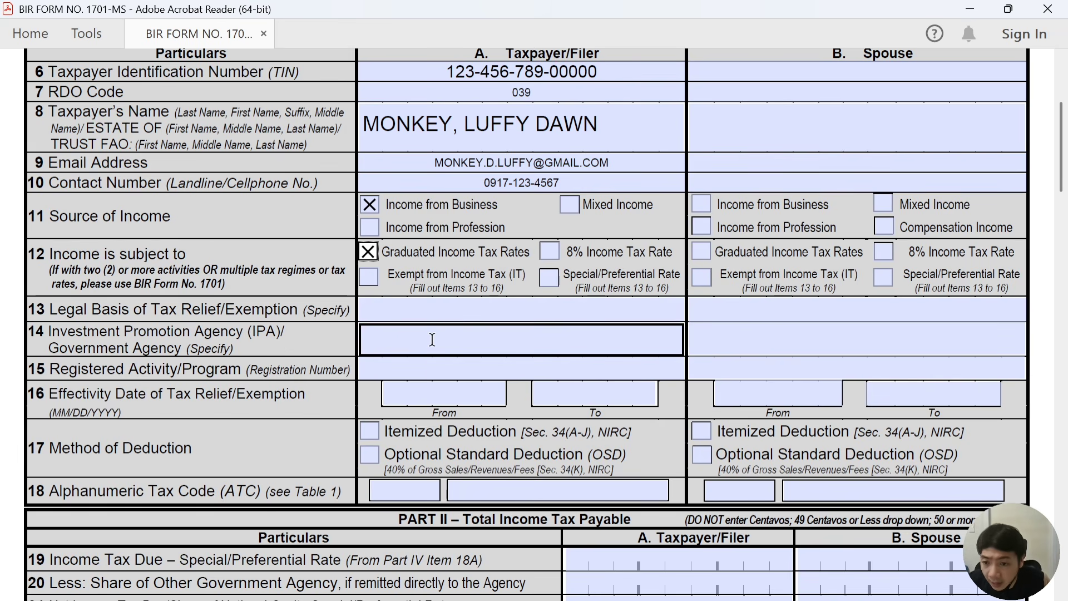
scroll(432, 339, "down", 1)
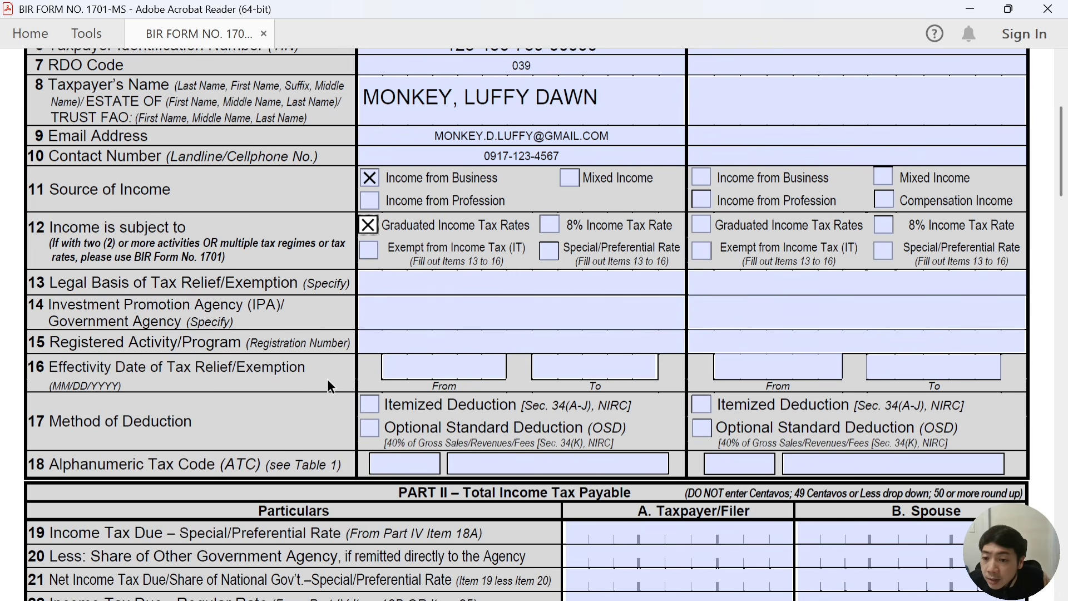
scroll(326, 377, "down", 1)
scroll(116, 358, "down", 1)
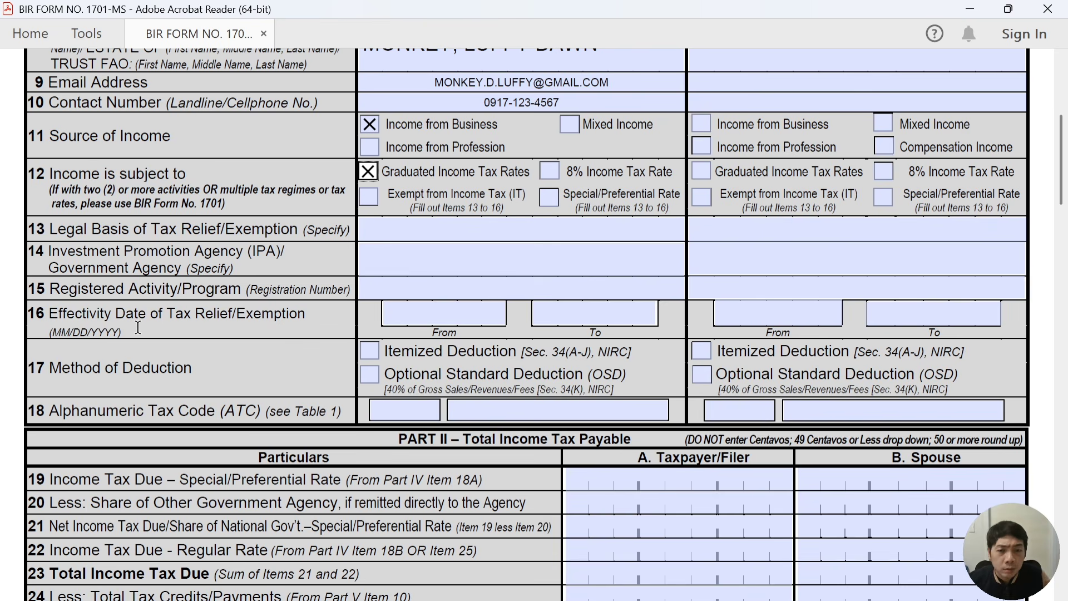
scroll(138, 327, "down", 1)
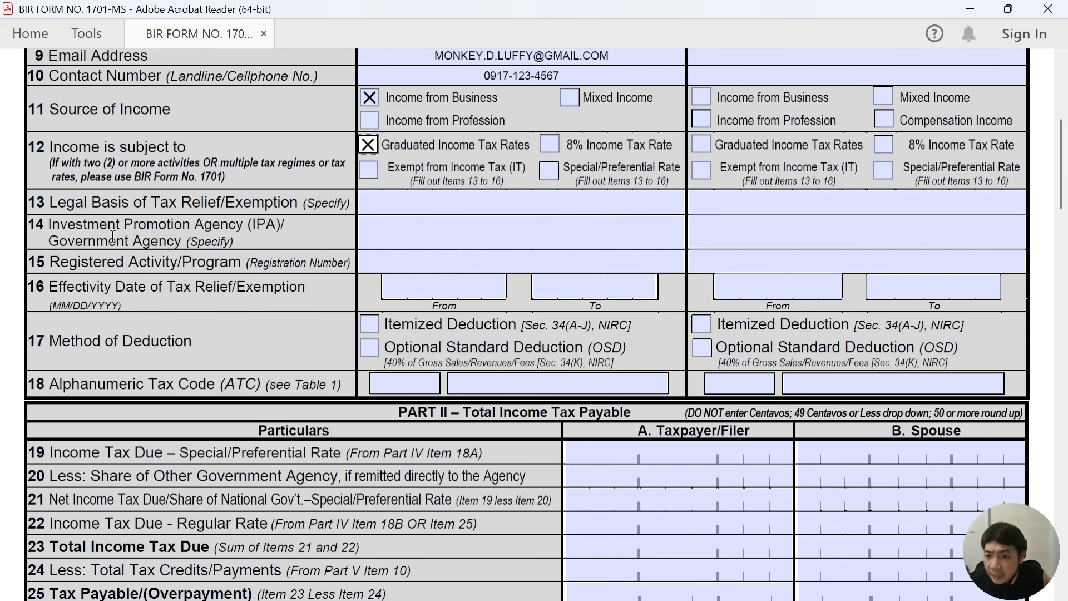
scroll(140, 290, "down", 1)
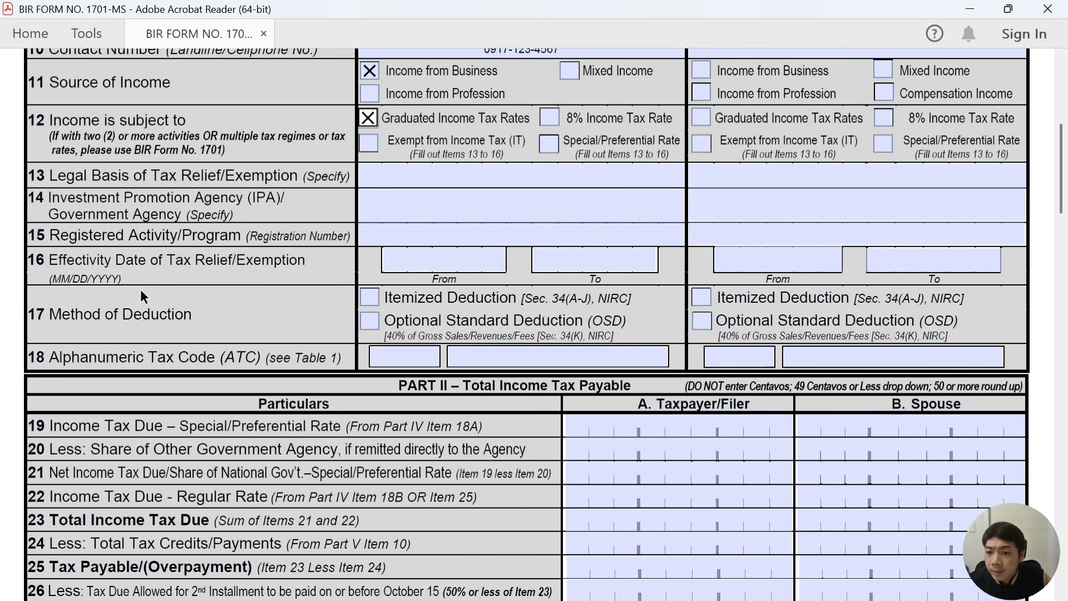
left_click(371, 303)
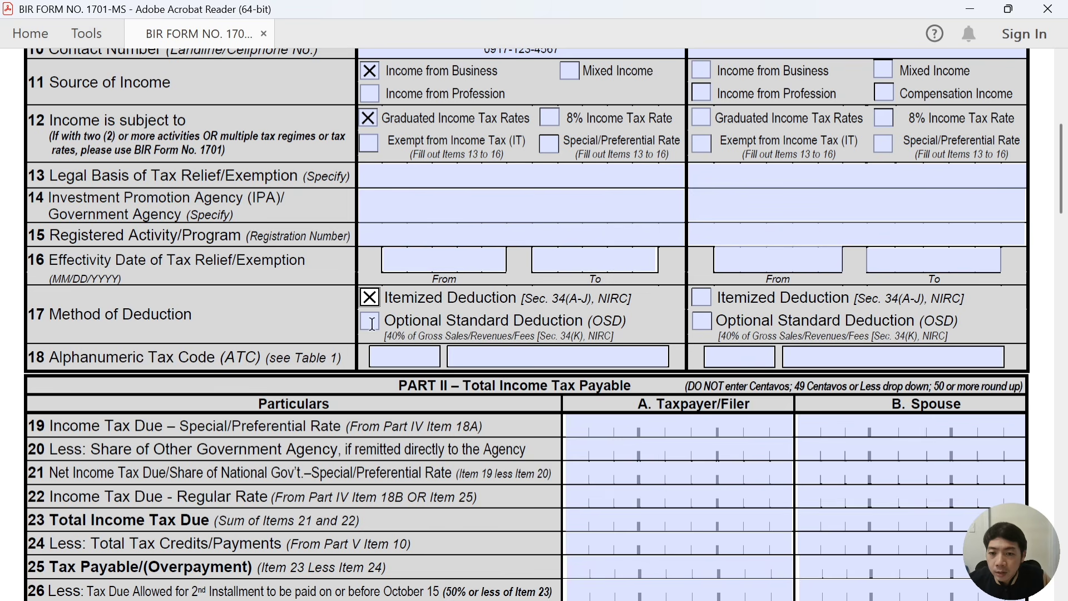
scroll(328, 325, "down", 1)
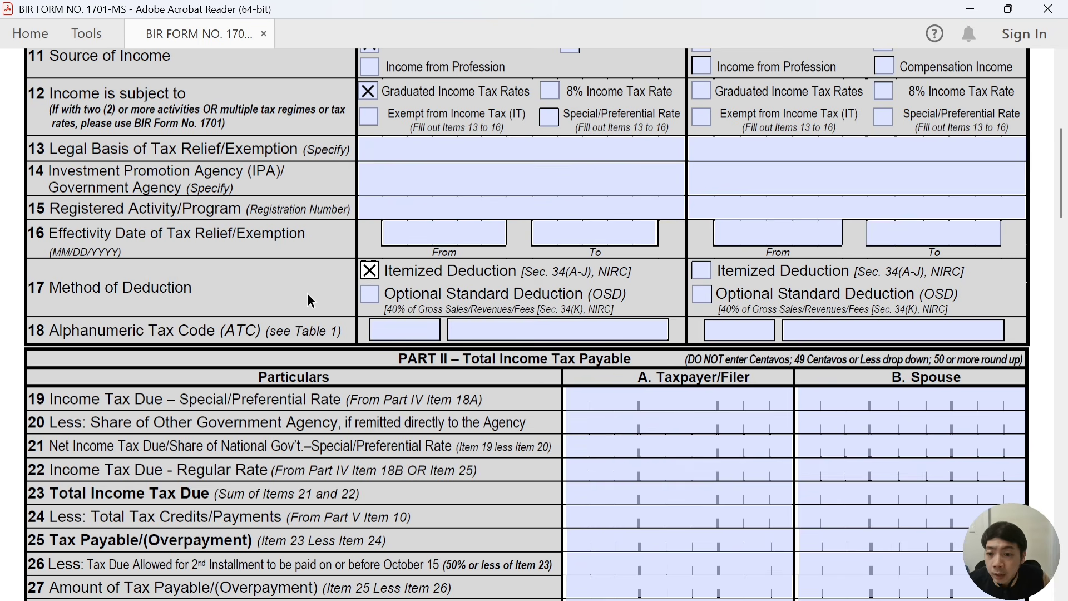
Look up the Business Income-Graduated IT Rates code in Table 1, then return to Item 18
scroll(312, 294, "down", 1)
scroll(167, 303, "down", 1)
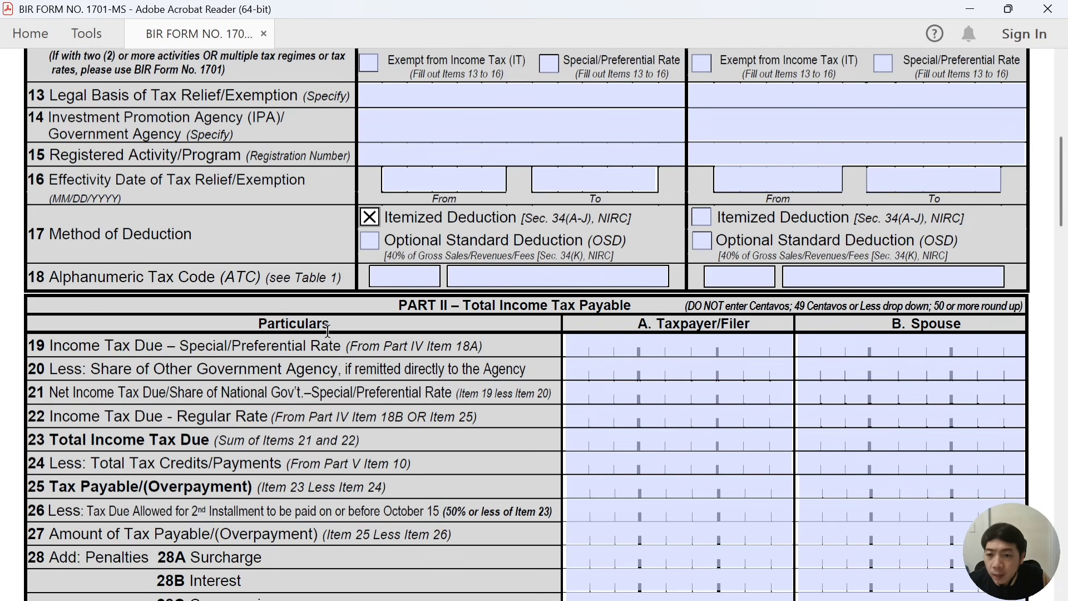
scroll(307, 382, "down", 12)
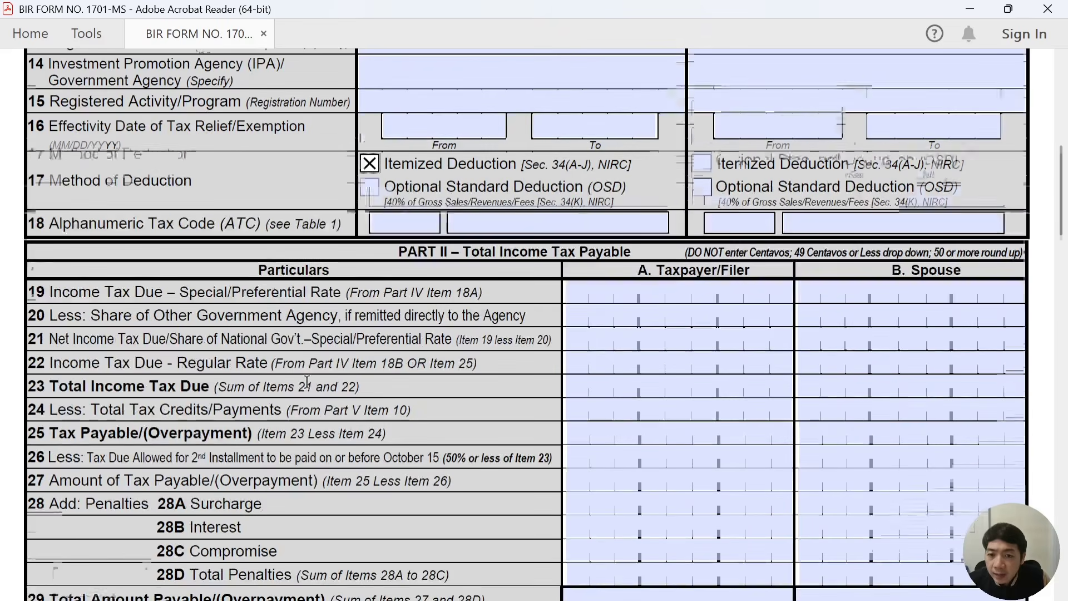
scroll(314, 376, "down", 10)
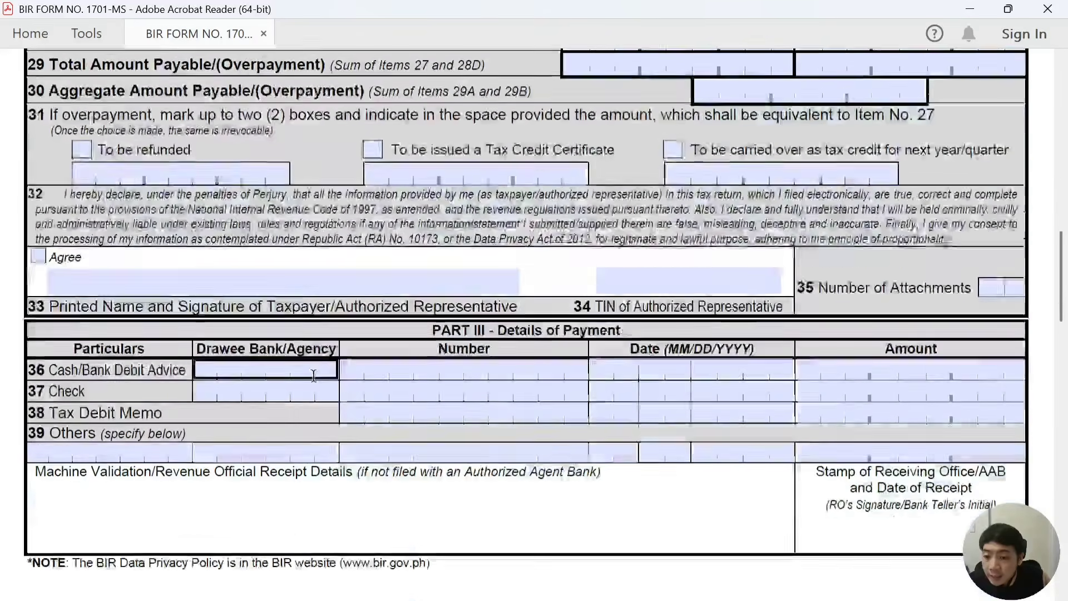
scroll(318, 375, "down", 17)
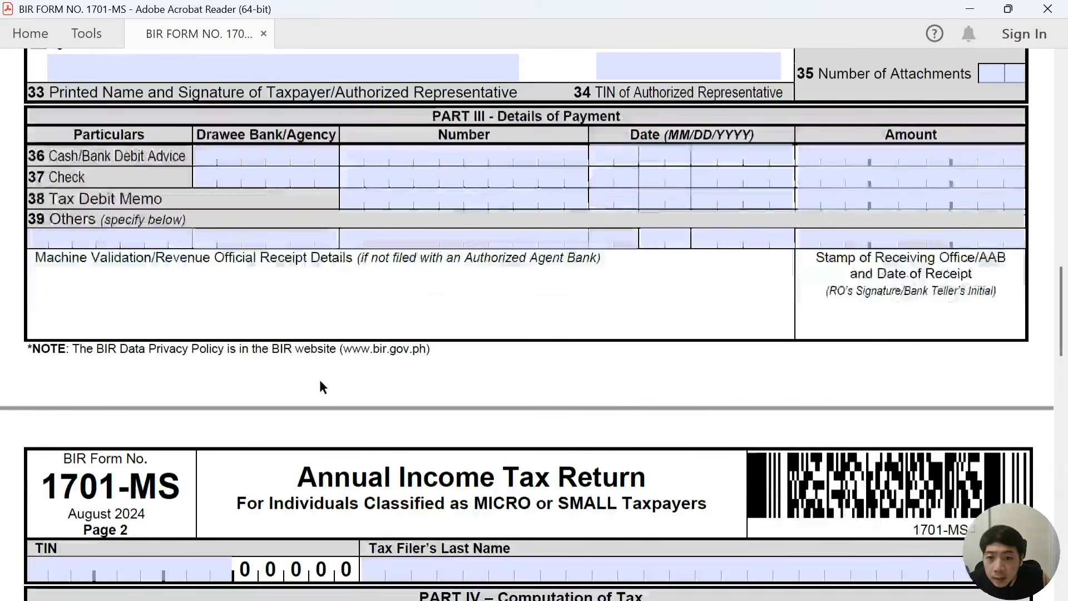
scroll(337, 384, "down", 20)
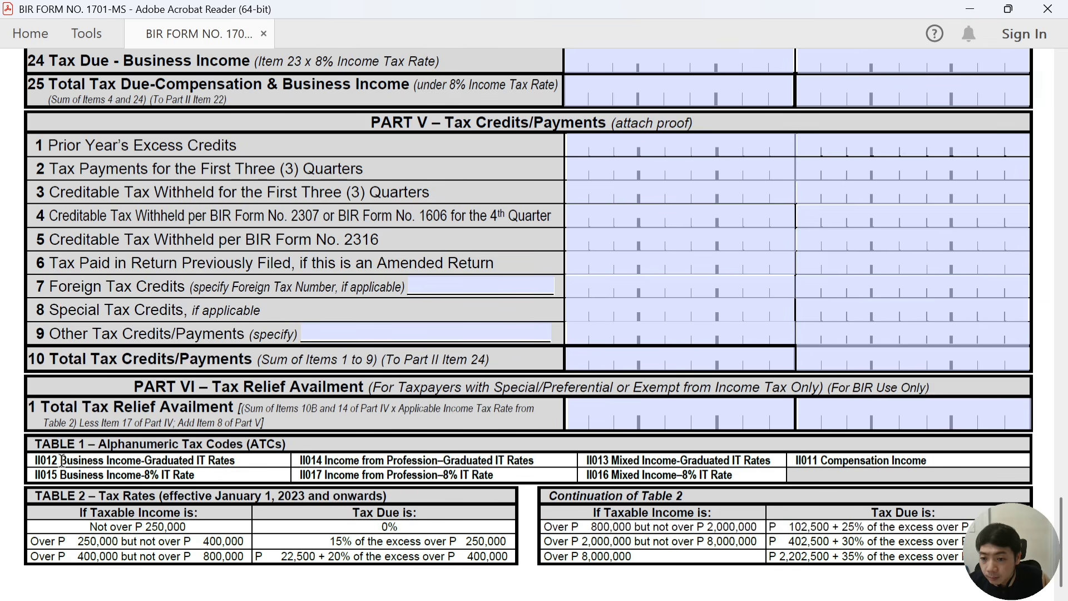
left_click_drag(61, 460, 234, 464)
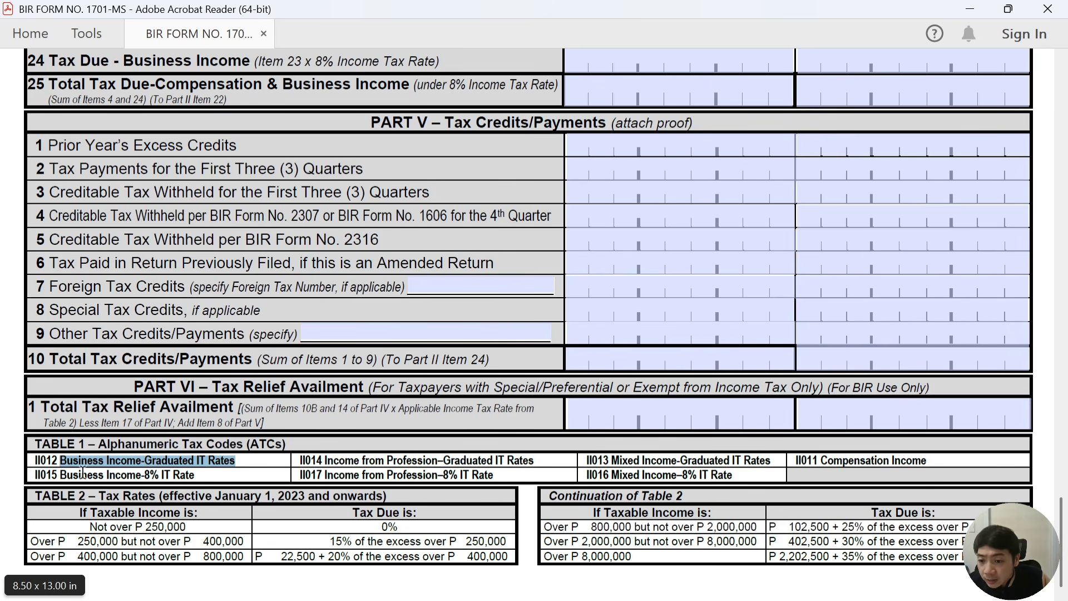
scroll(192, 457, "up", 8)
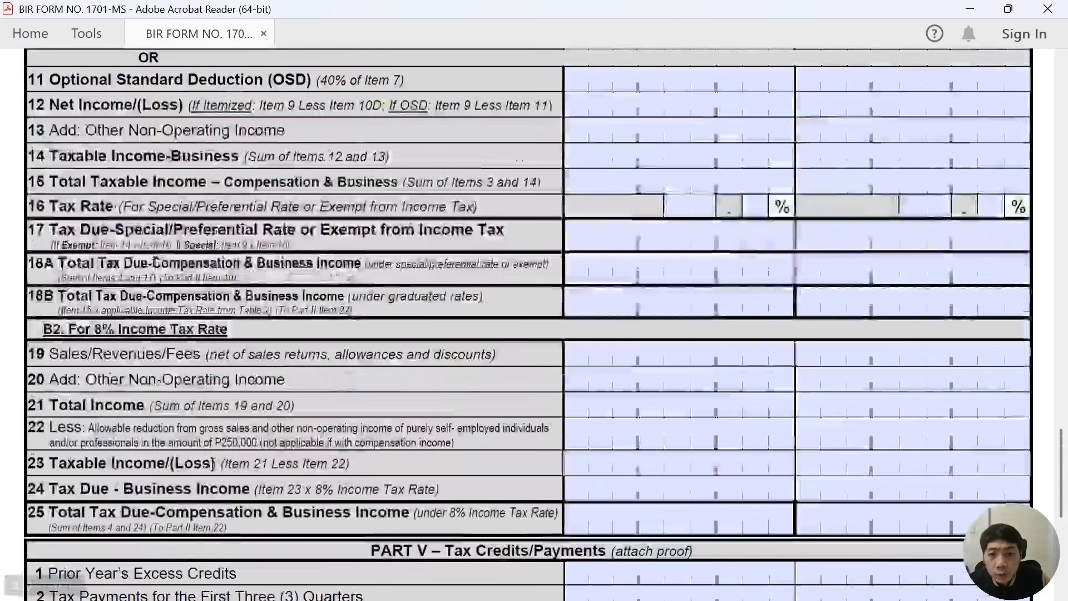
scroll(212, 463, "up", 15)
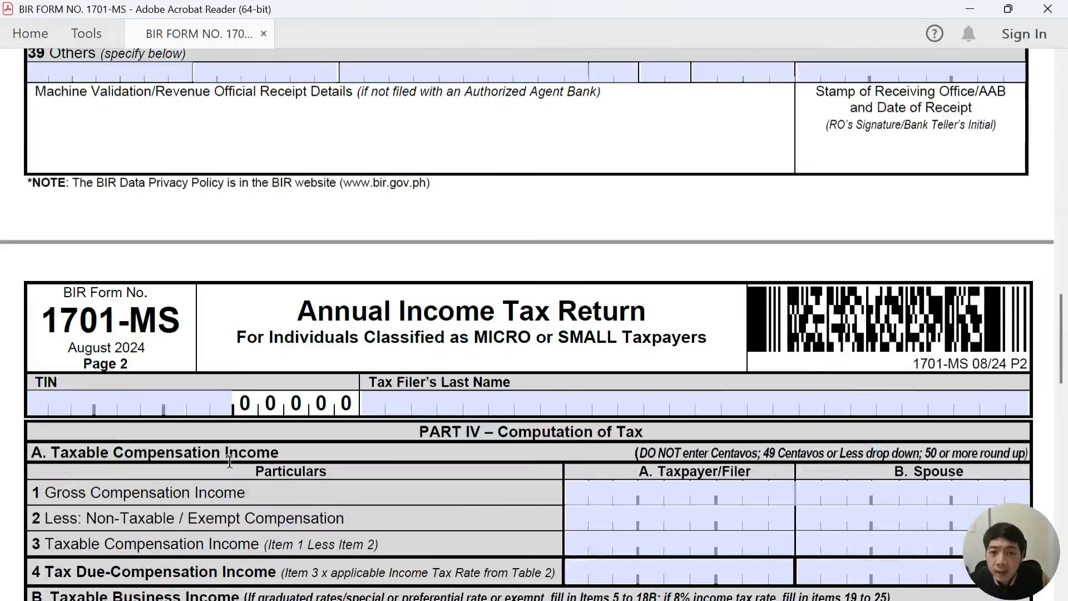
scroll(230, 461, "up", 15)
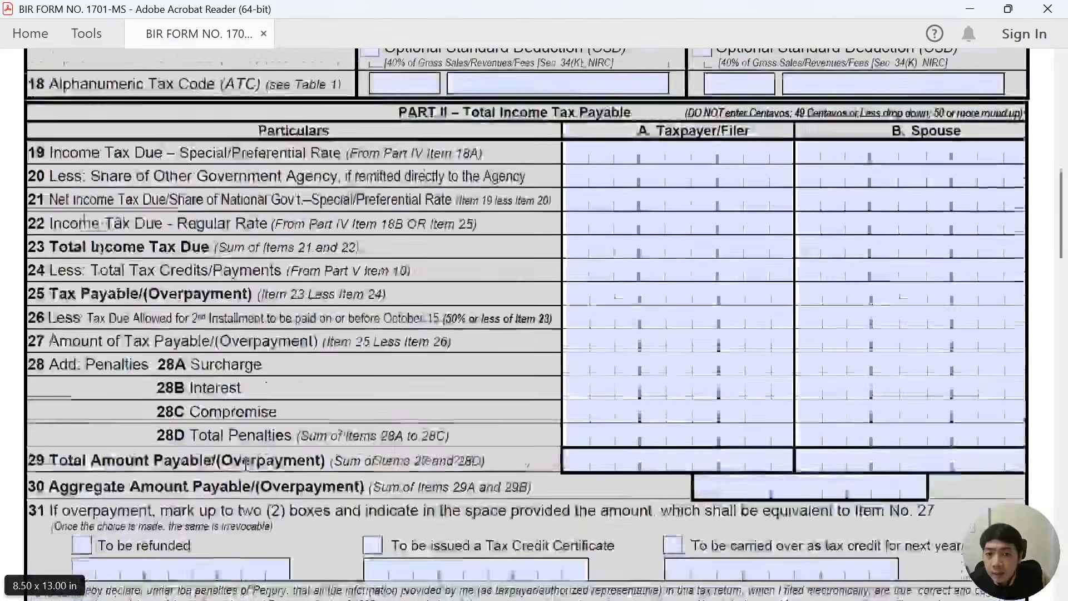
scroll(246, 464, "up", 5)
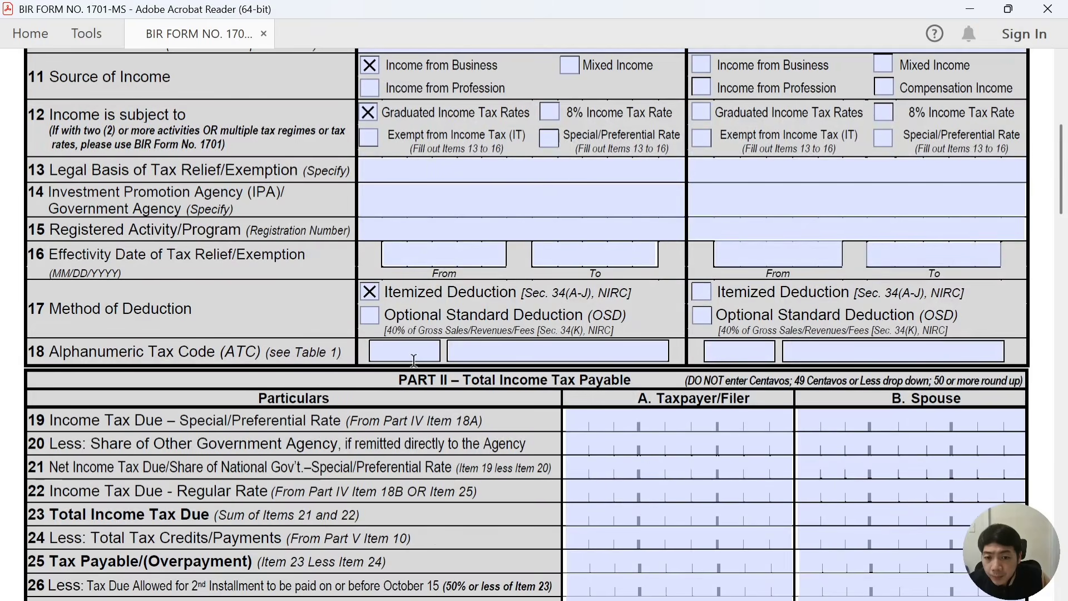
Enter II012 as Item 18's ATC so 'Business Income-Graduated IT Rates' fills in beside it
left_click(413, 359)
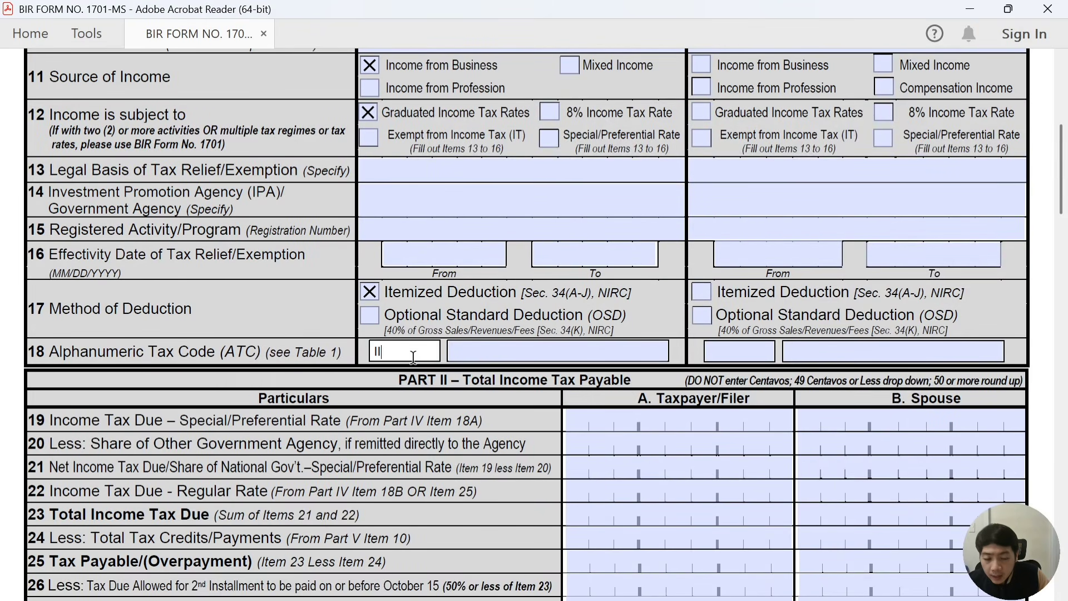
type("II012")
left_click(501, 352)
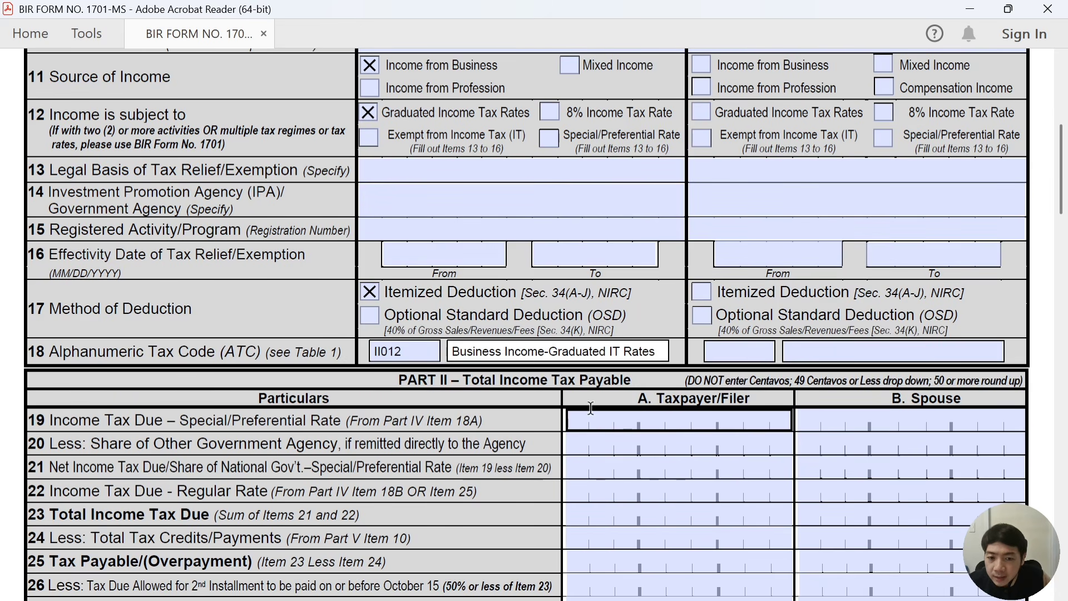
scroll(590, 410, "down", 1)
scroll(591, 410, "down", 7)
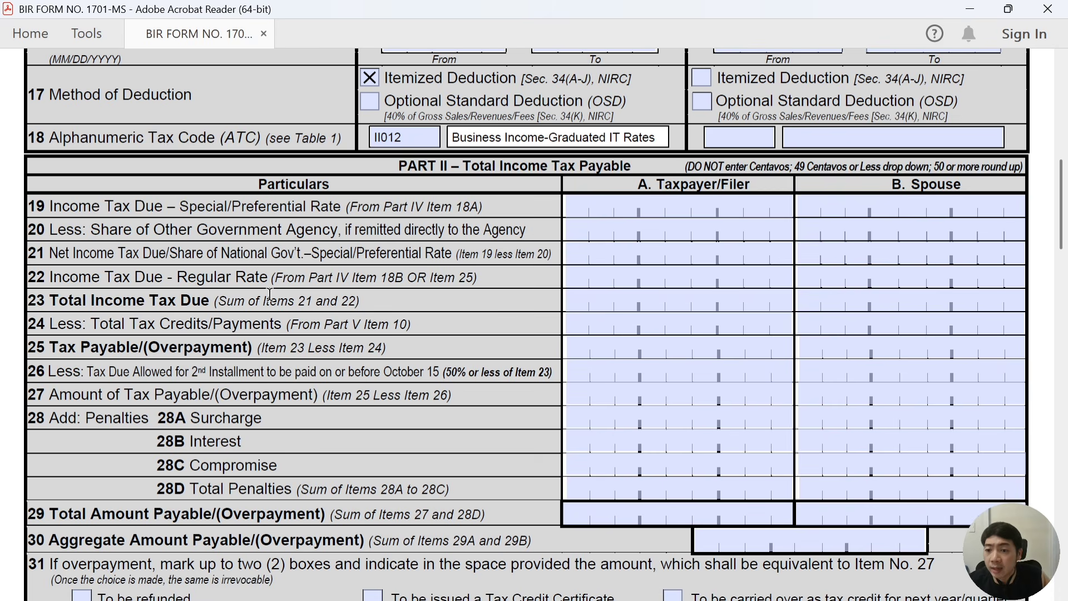
On page 2, enter the taxpayer's TIN and surname in the TIN and Tax Filer's Last Name fields
scroll(270, 294, "down", 10)
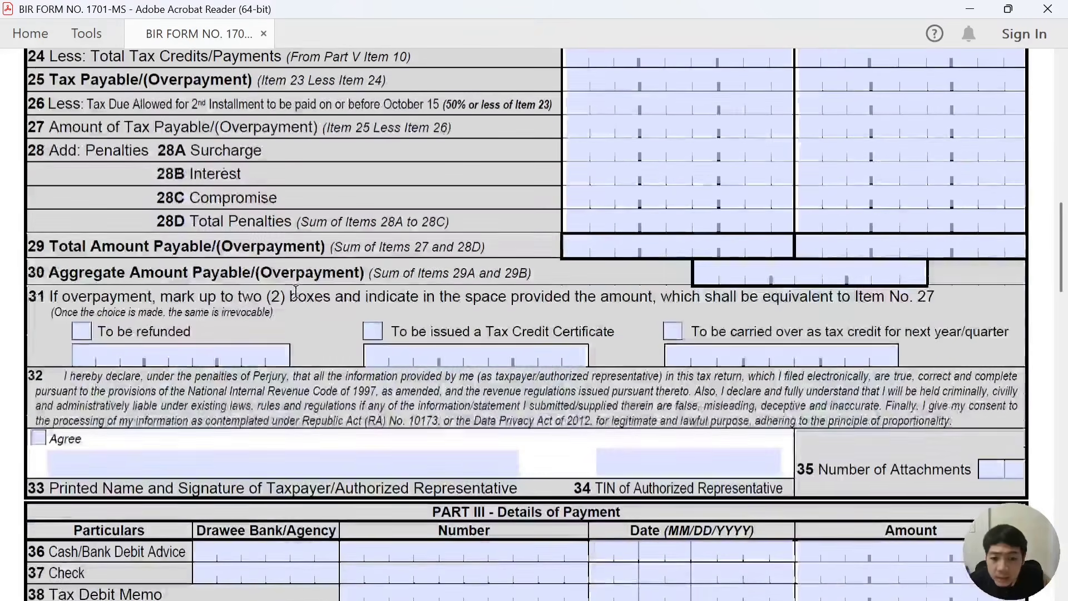
scroll(303, 287, "down", 15)
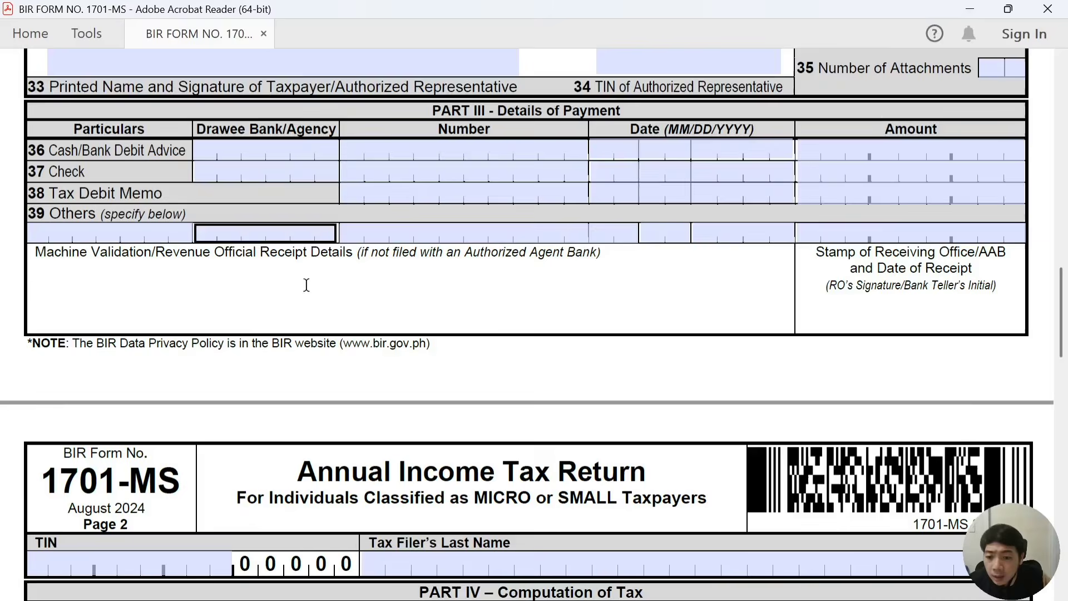
scroll(310, 286, "down", 5)
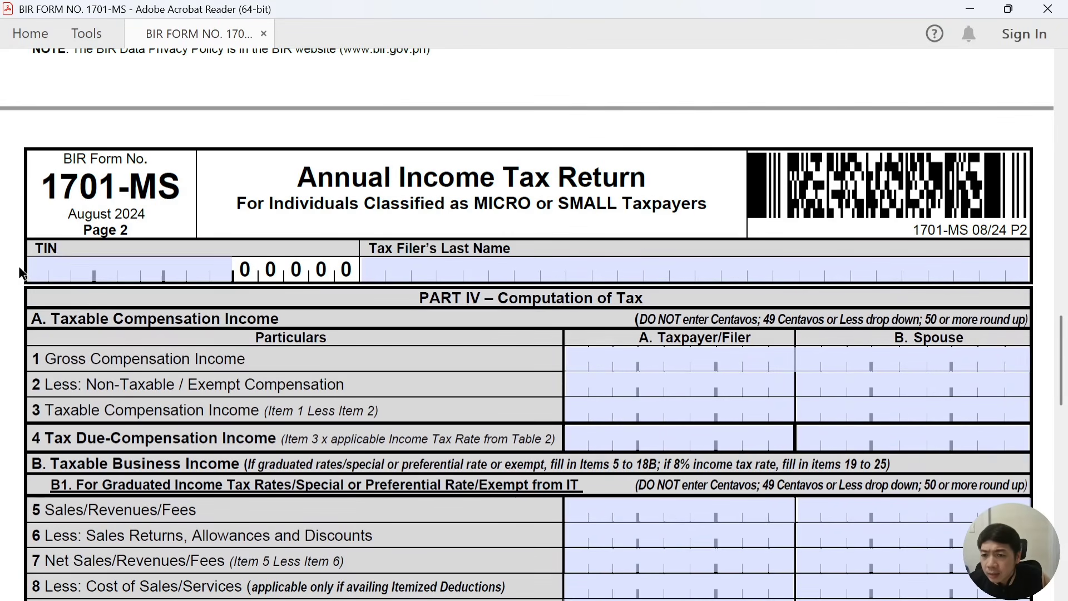
left_click(223, 272)
type("123")
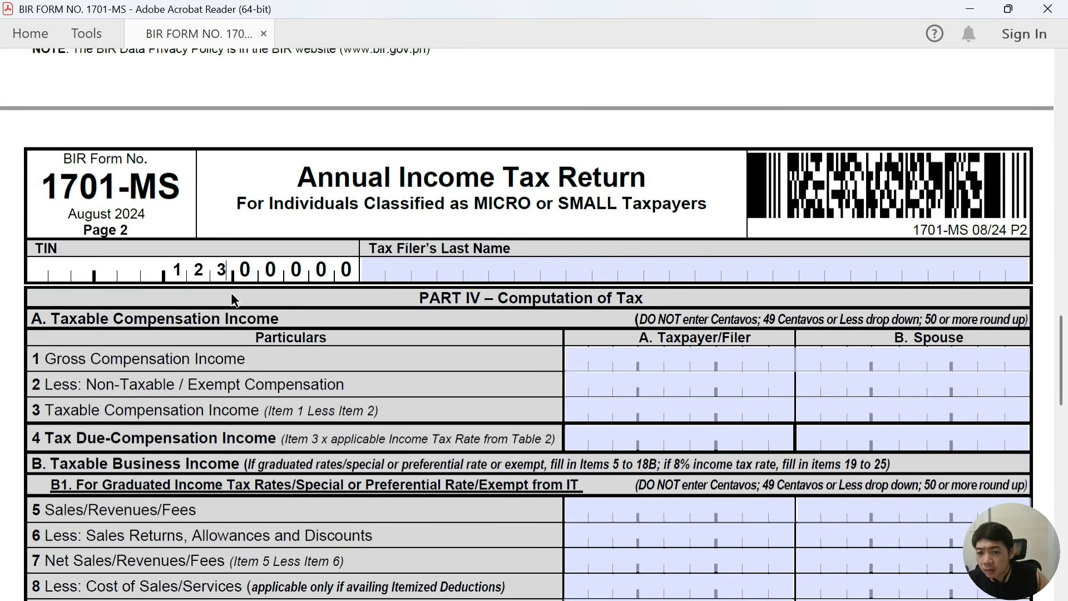
type("45678")
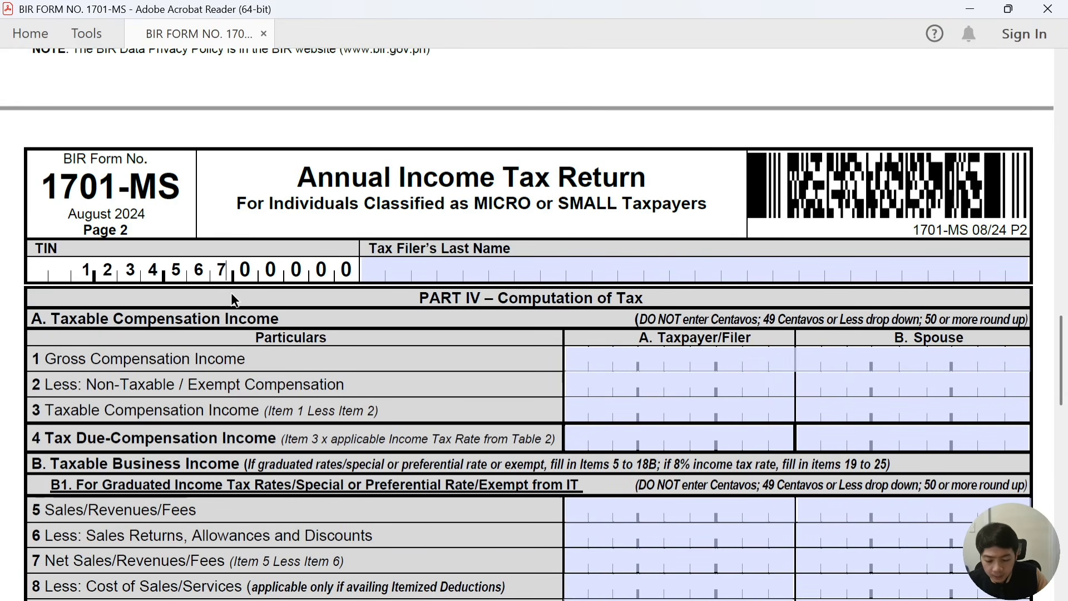
type("9")
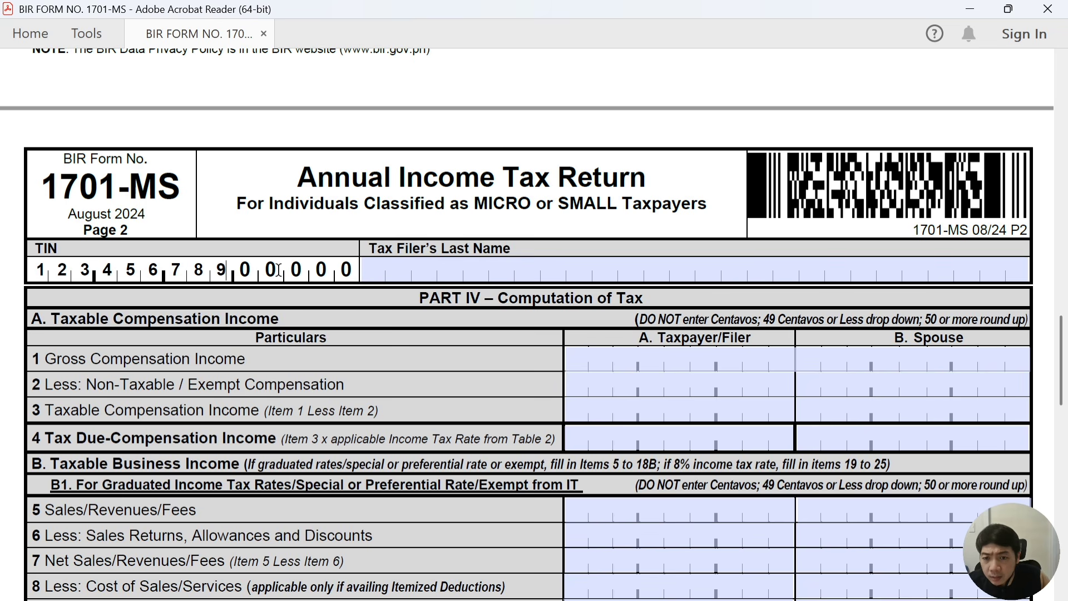
left_click(384, 269)
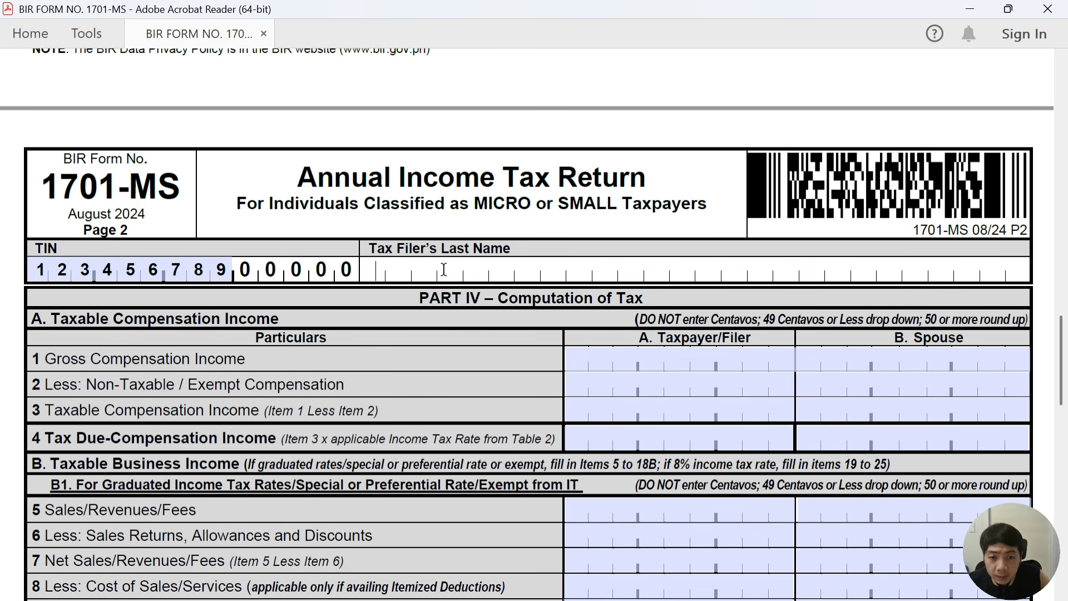
type("MONKEY")
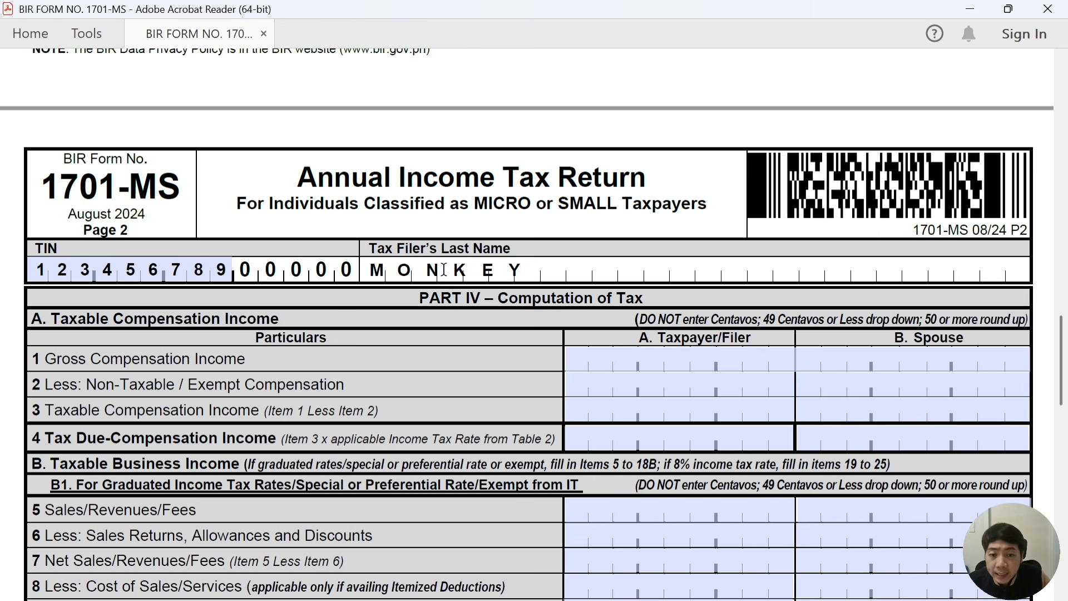
Scroll down through Part IV and select the Item 5 Sales/Revenues/Fees field
scroll(473, 277, "down", 2)
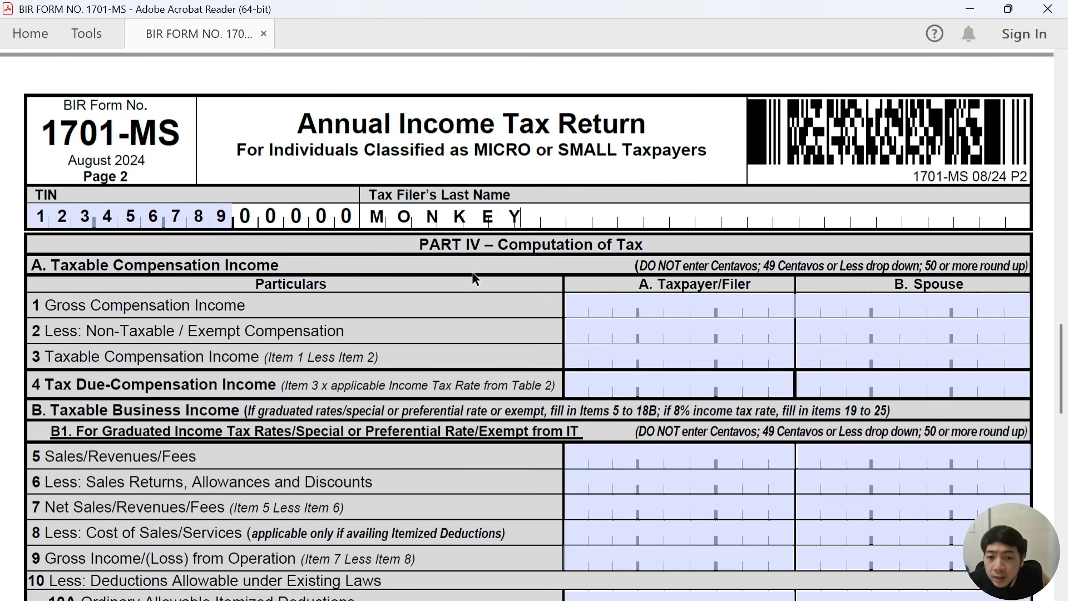
scroll(472, 271, "down", 1)
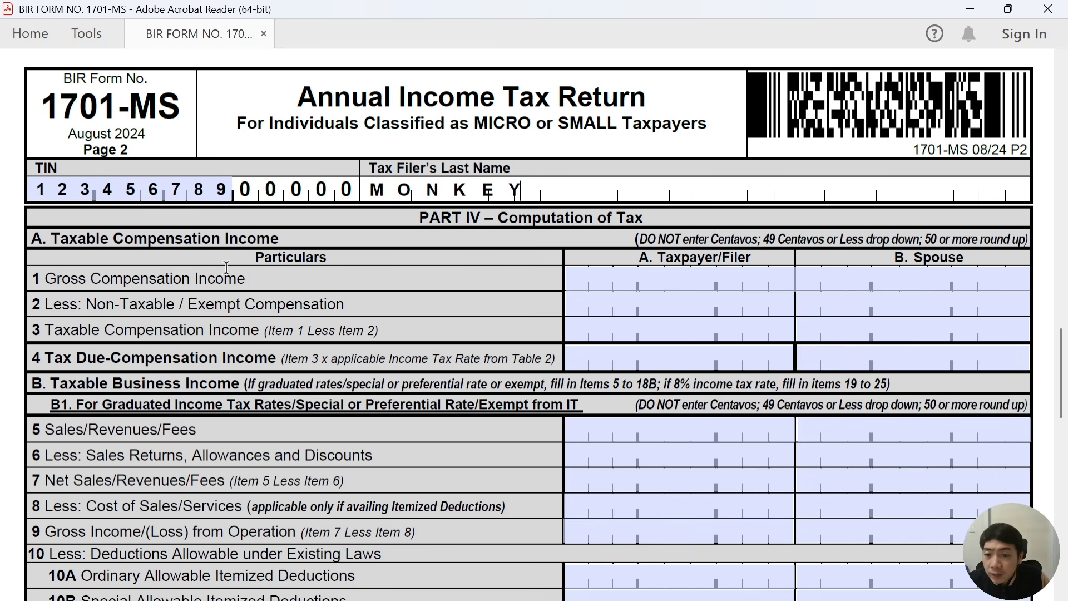
scroll(240, 277, "down", 1)
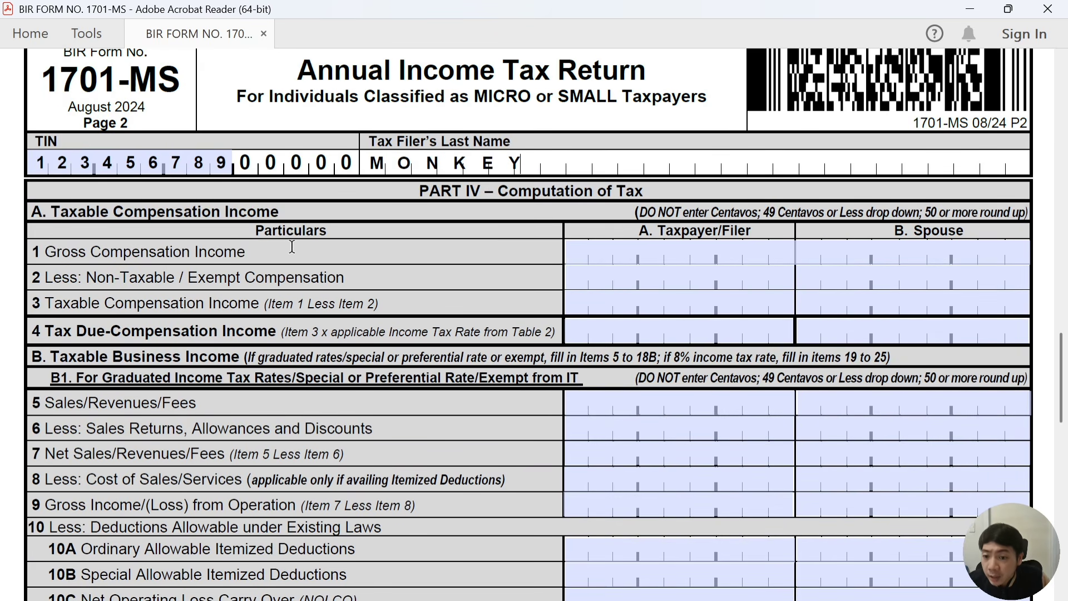
scroll(293, 247, "down", 1)
scroll(295, 247, "down", 1)
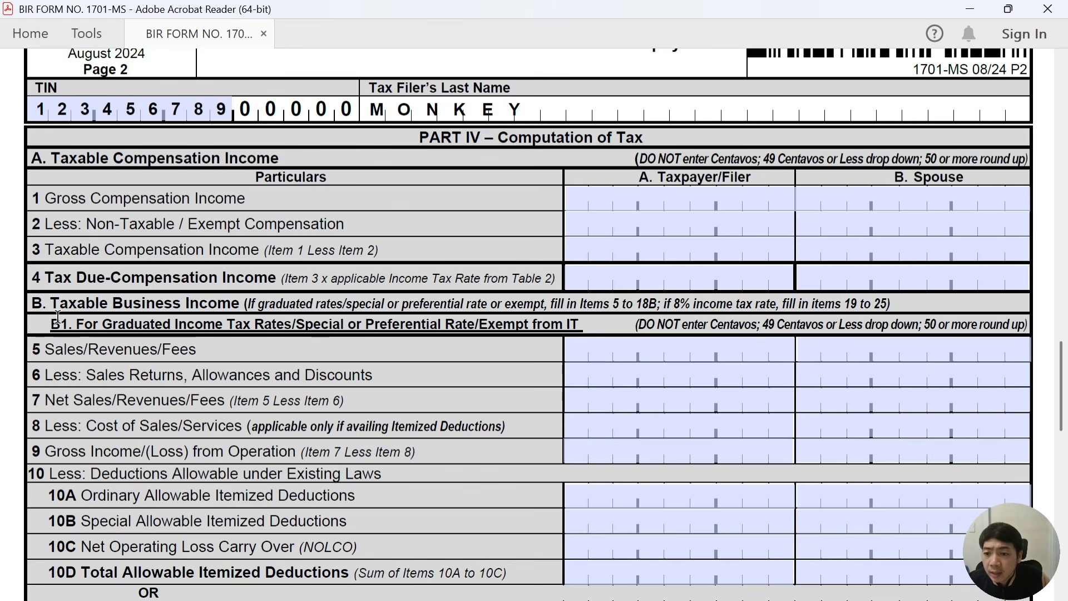
scroll(50, 312, "down", 1)
scroll(47, 307, "down", 2)
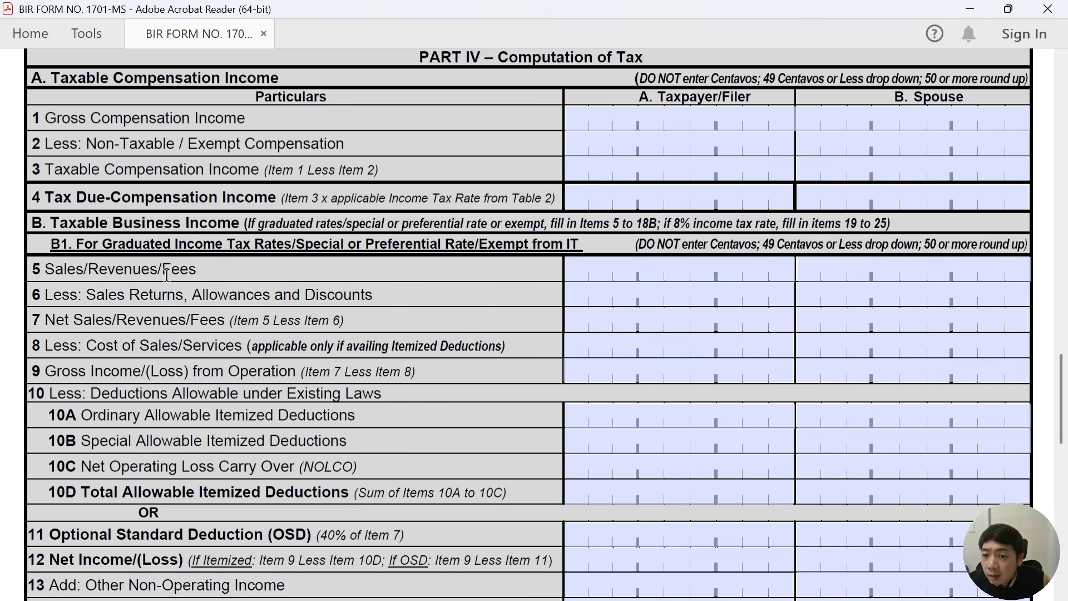
scroll(192, 271, "down", 5)
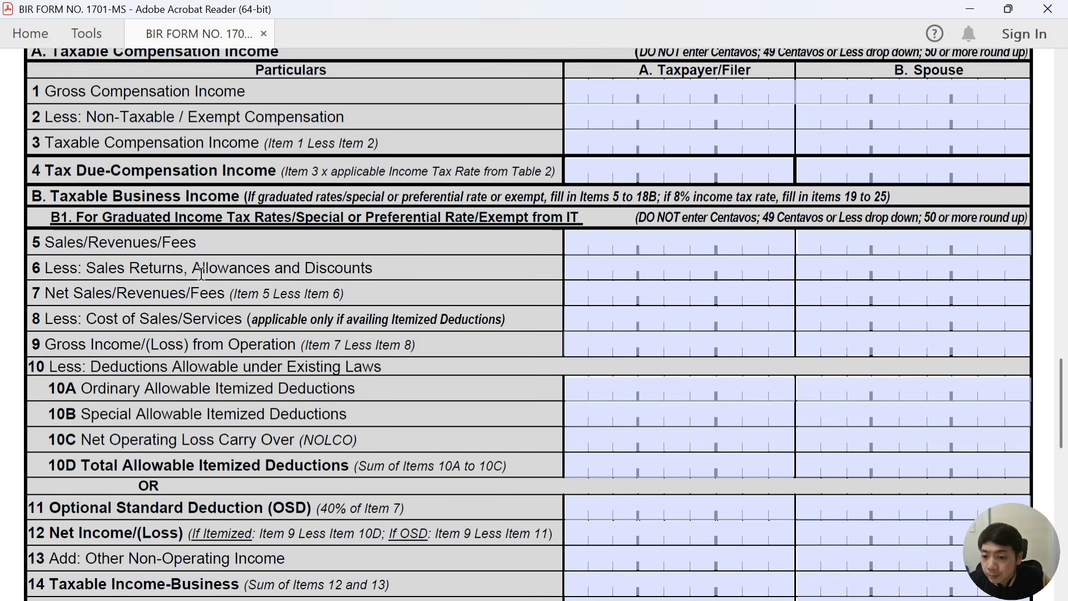
scroll(206, 273, "up", 4)
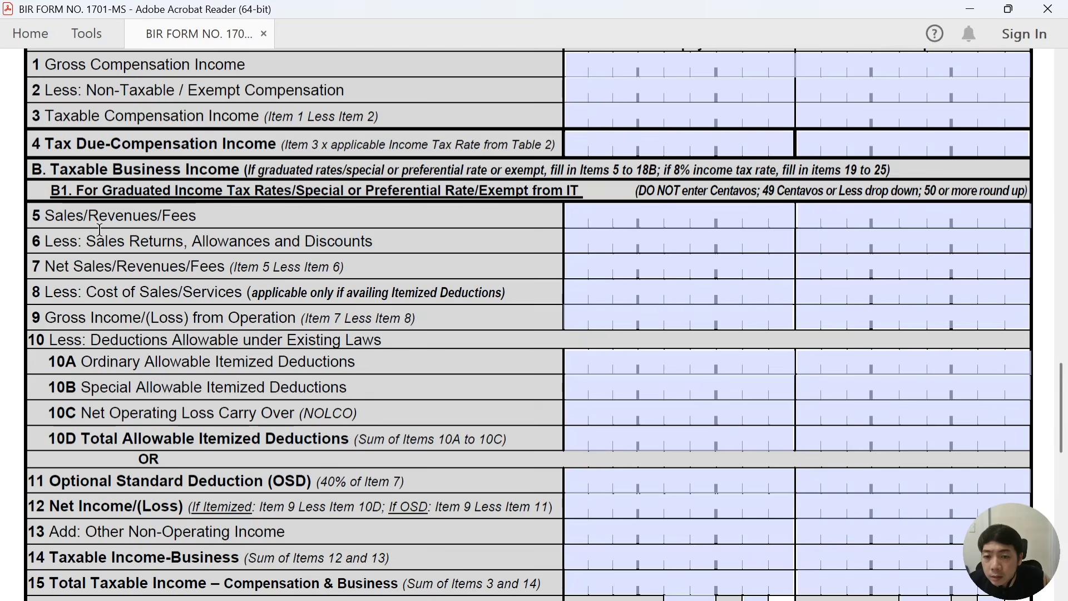
scroll(111, 233, "down", 1)
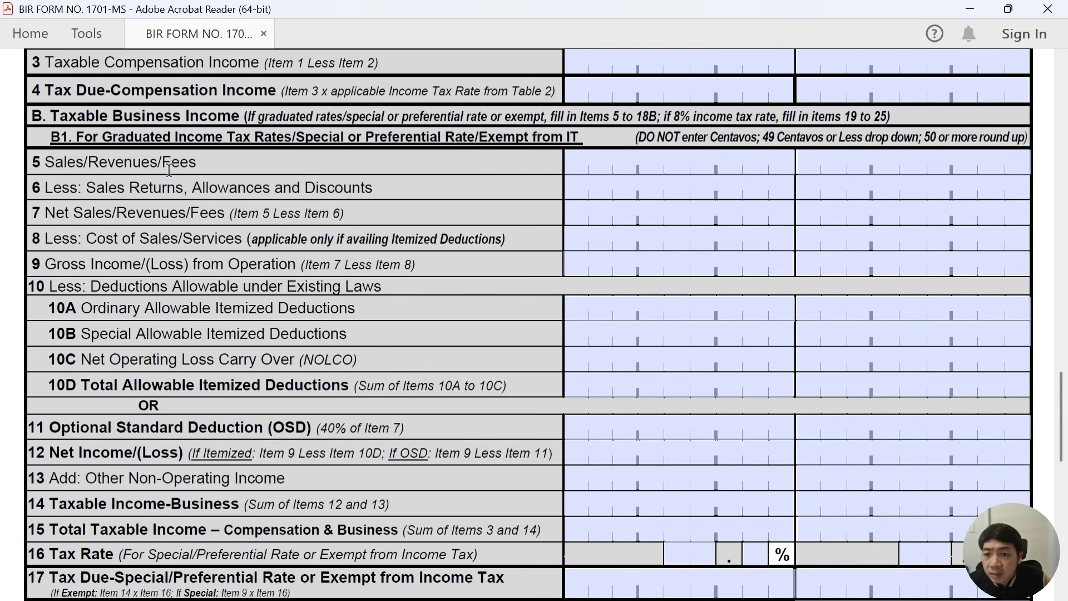
left_click(585, 165)
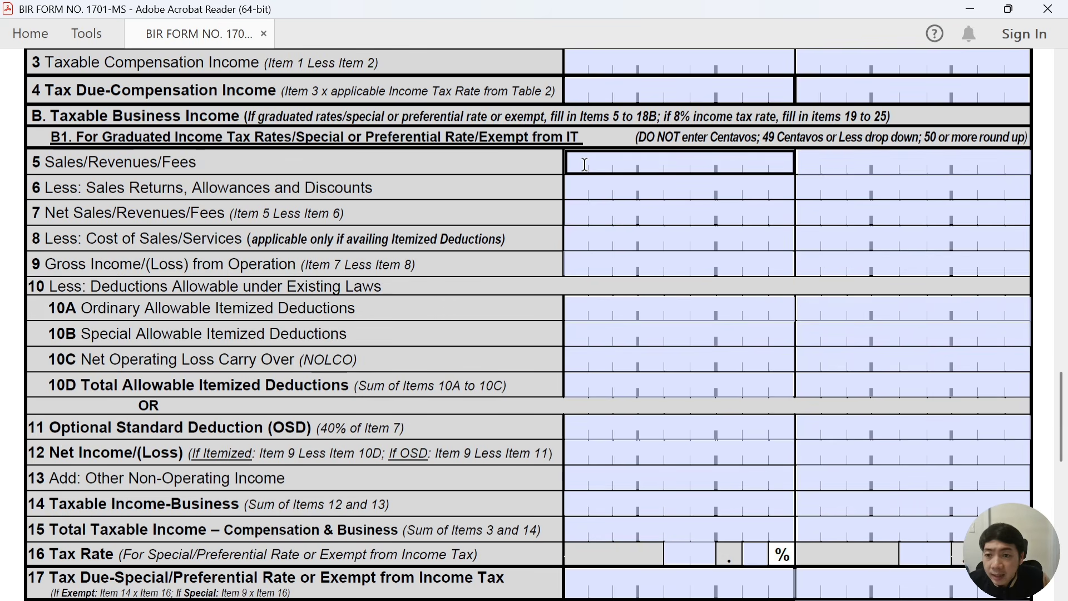
Look up gross sales in Excel cell C5 and enter 2195000 in Item 5
key("alt+Tab")
key("alt+Tab")
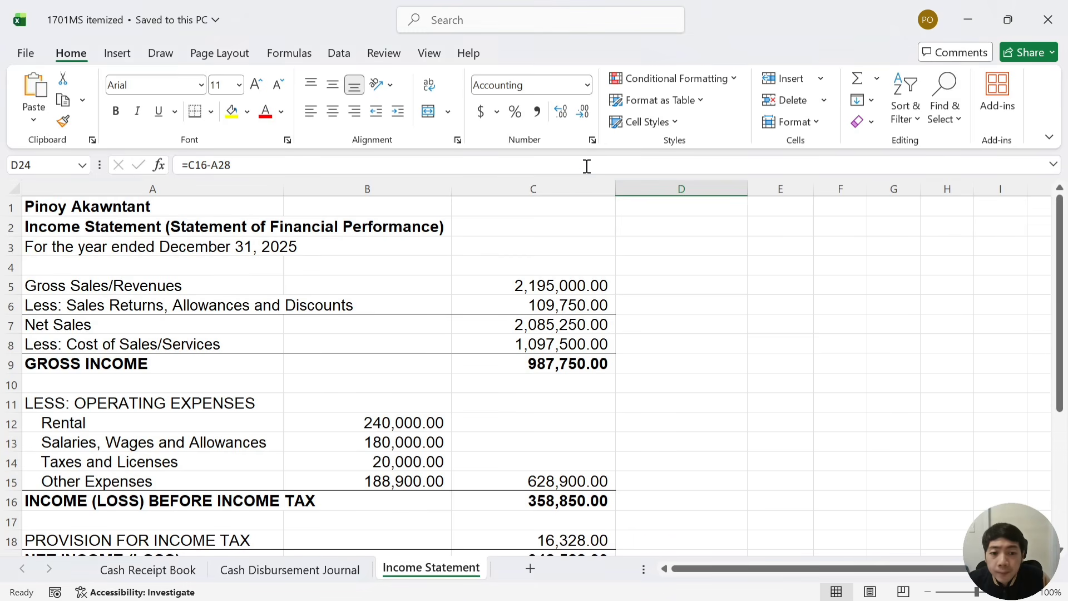
left_click(662, 285)
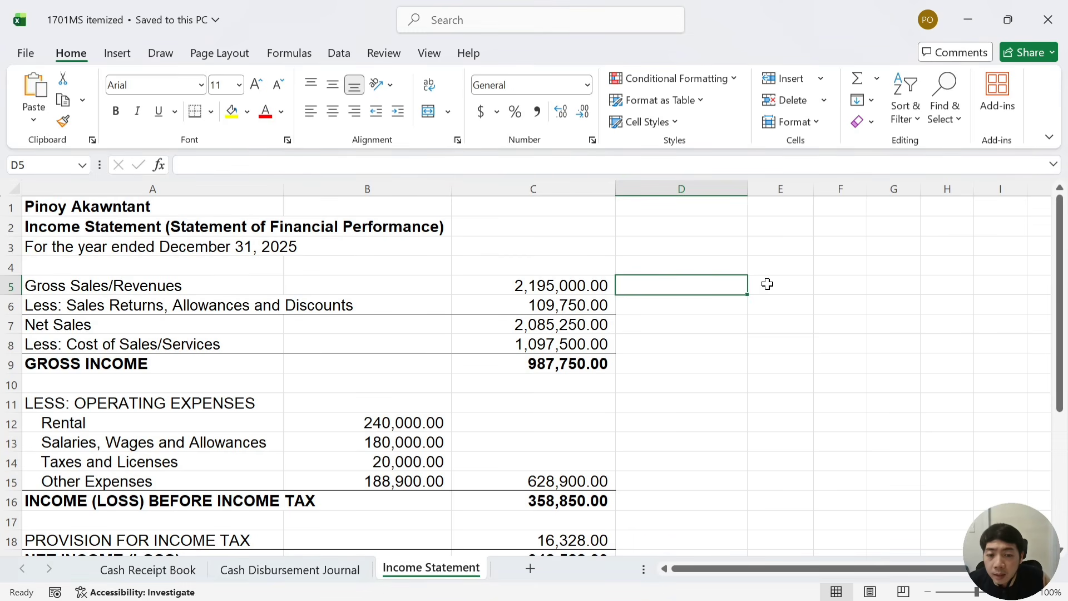
left_click(602, 293)
left_click(676, 290)
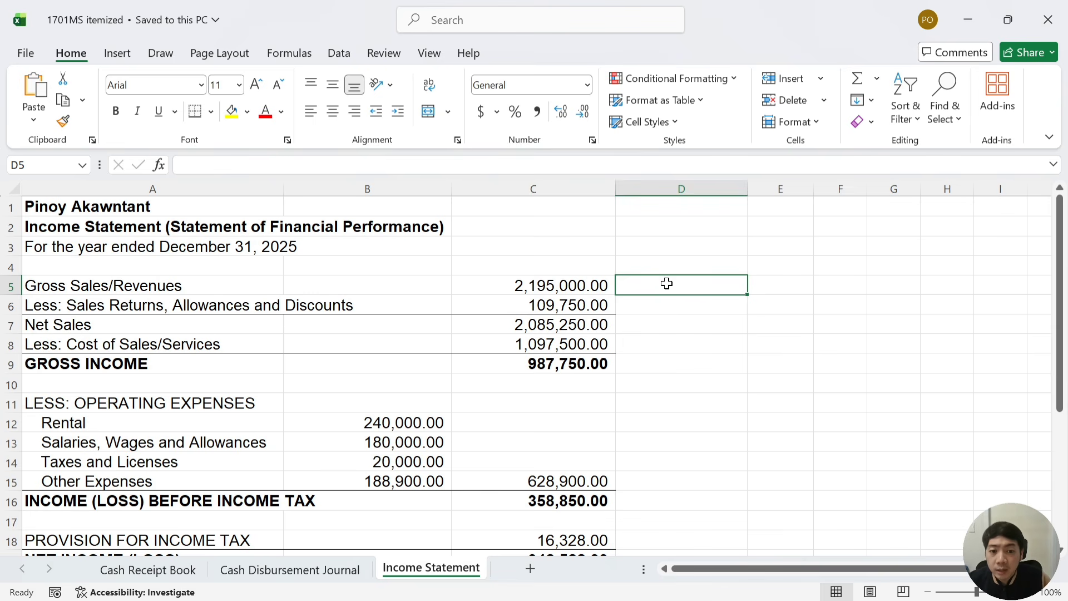
key("alt+Tab")
left_click(684, 190)
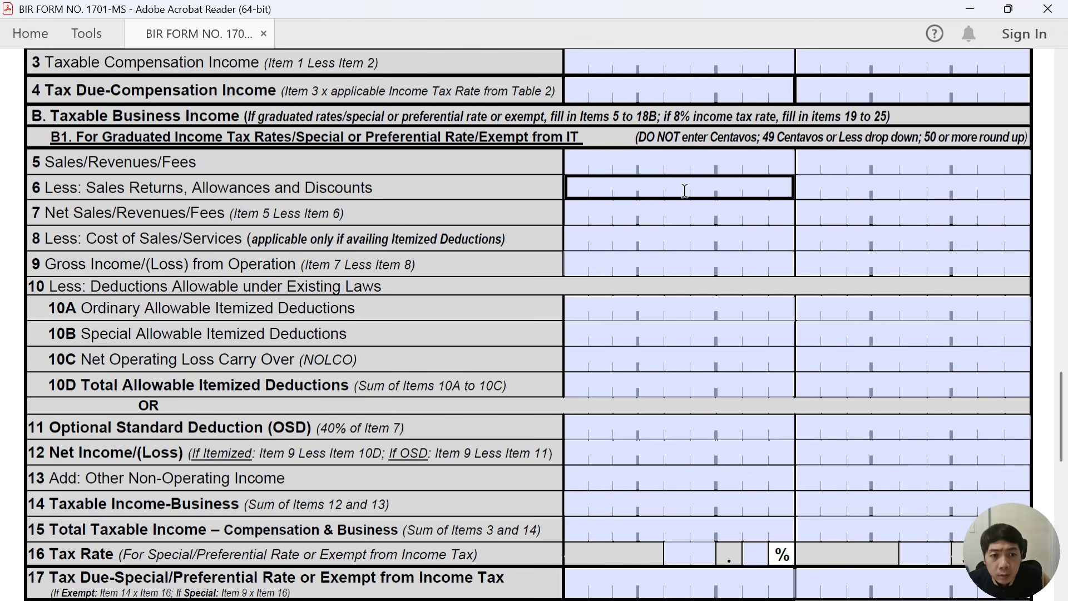
left_click(716, 172)
type("2195000")
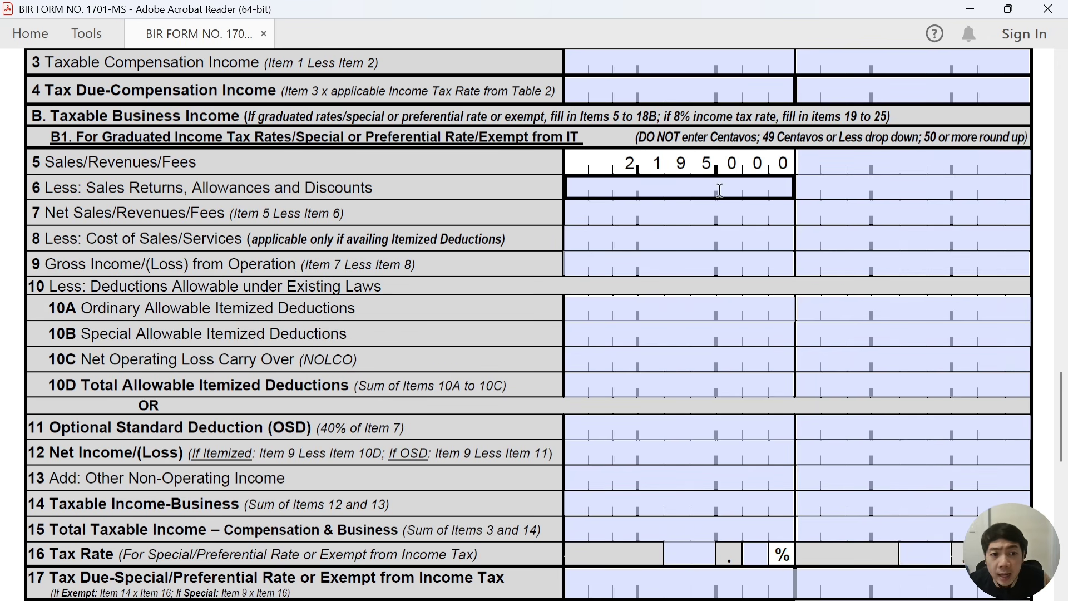
Enter 109750 for Item 6 sales returns and discounts, read from the income statement
left_click(724, 192)
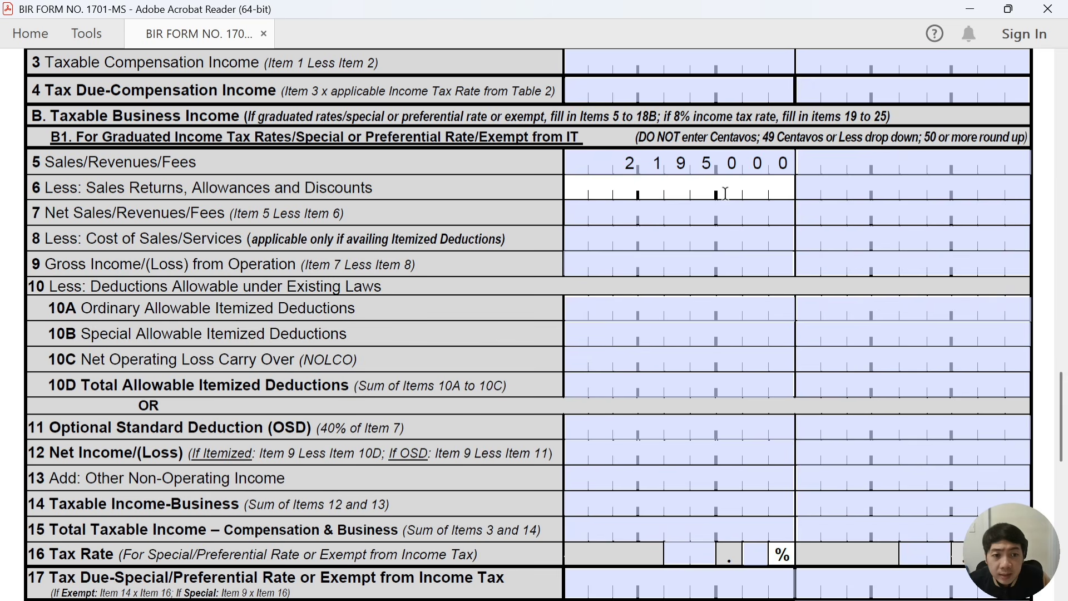
key("alt+Tab")
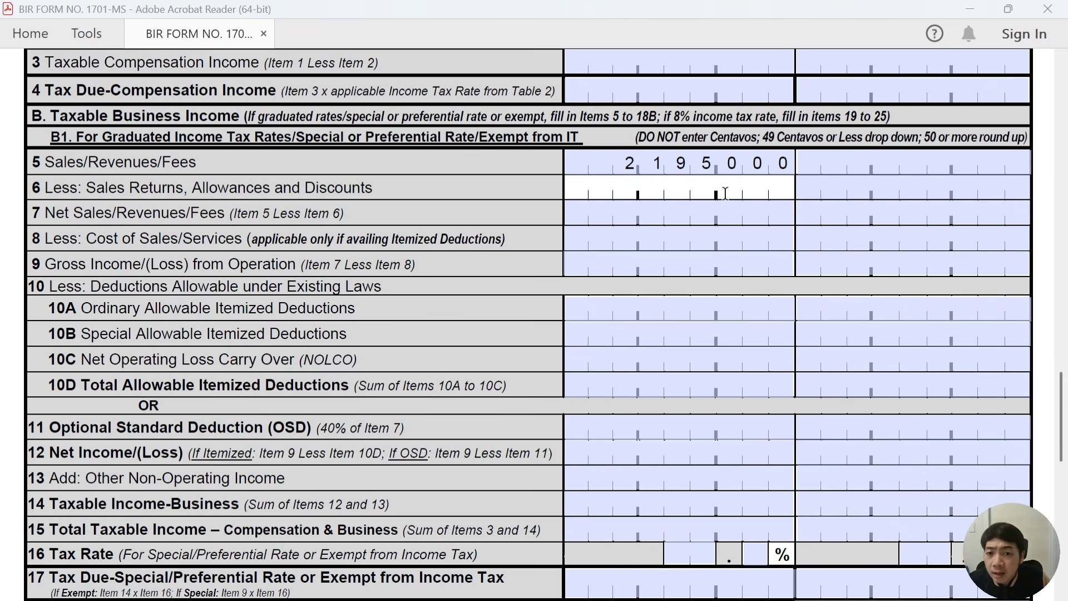
key("Down")
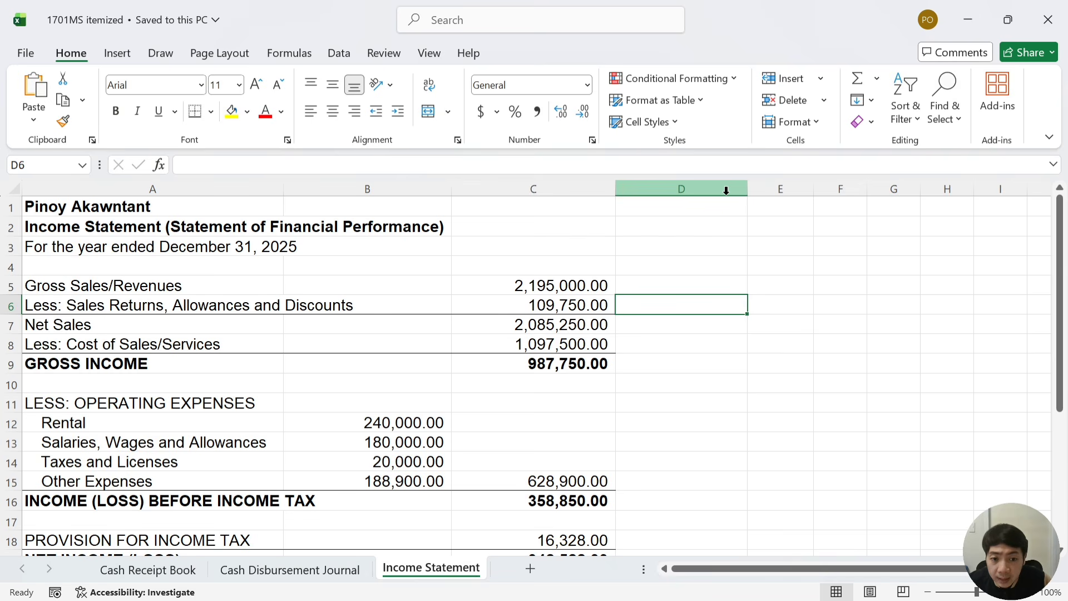
key("alt+Tab")
type("109")
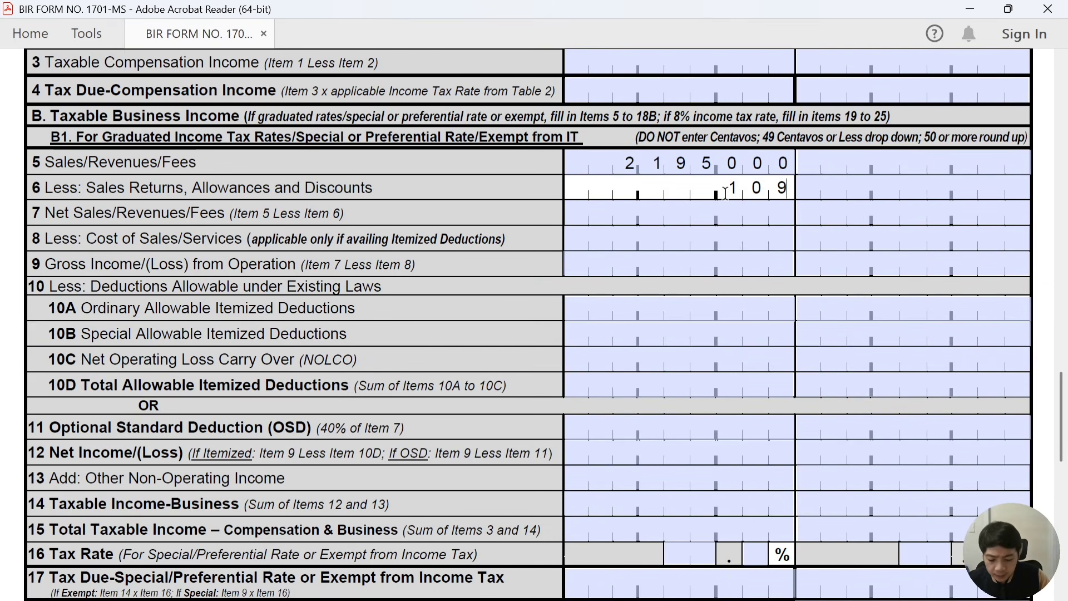
type("6")
key("BackSpace")
type("750")
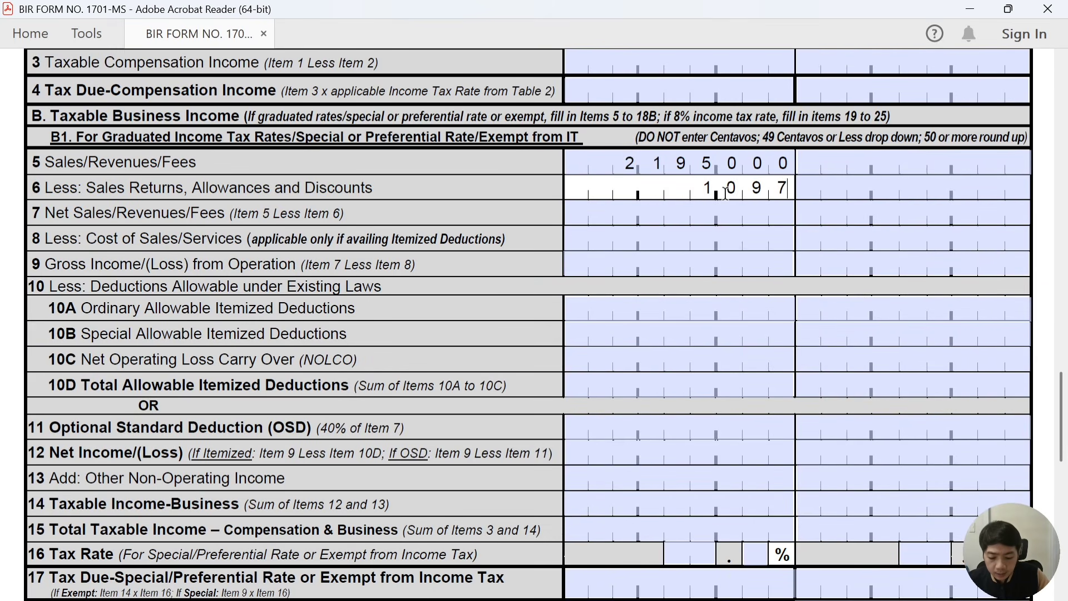
Enter 2085250 as Item 7 net sales from the Excel income statement
left_click(749, 213)
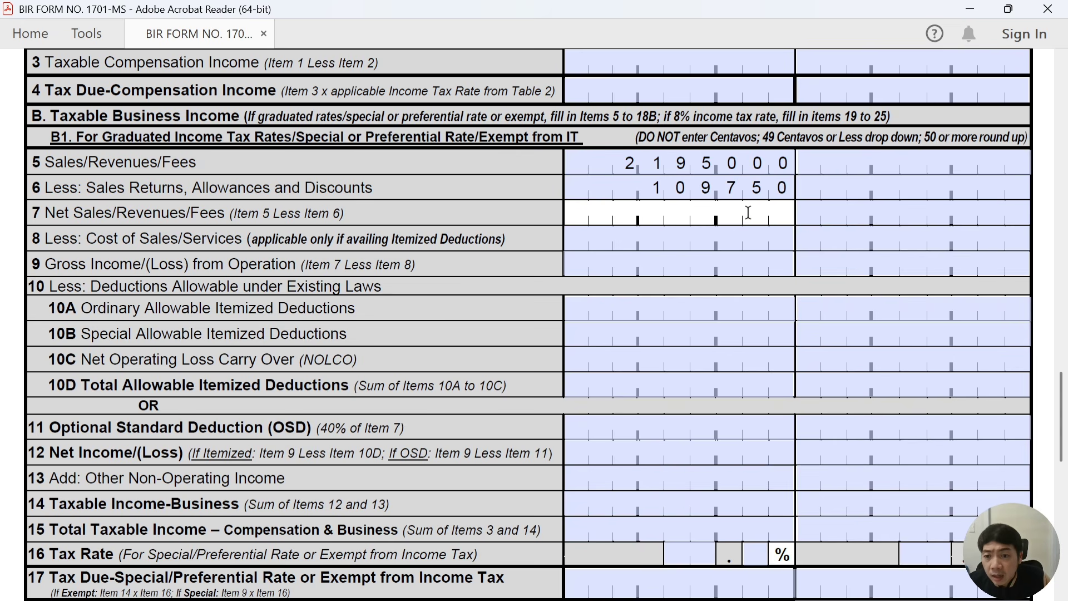
key("alt+Tab")
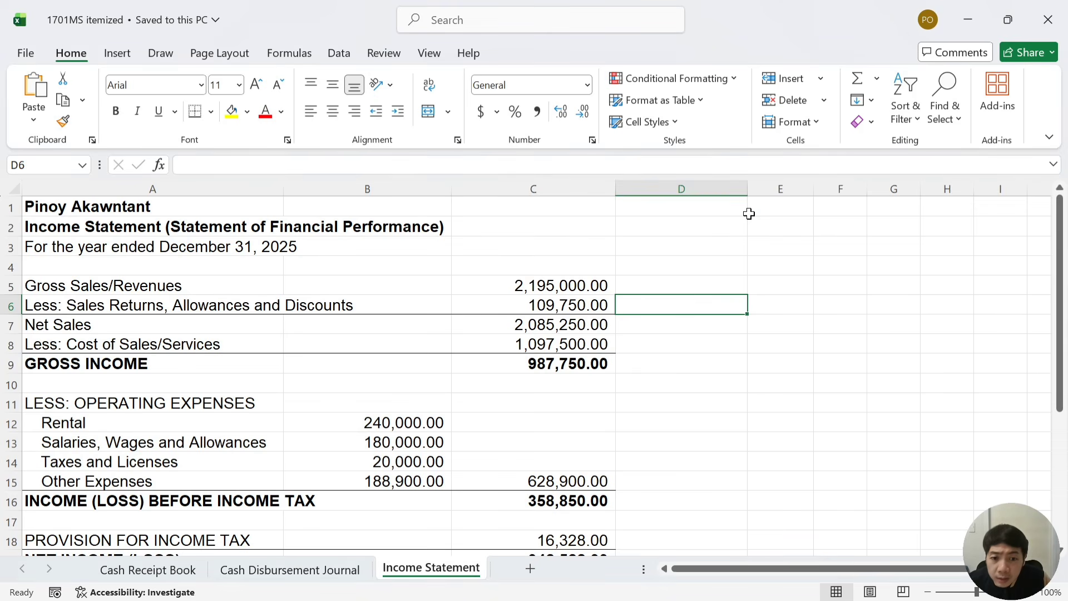
key("Down")
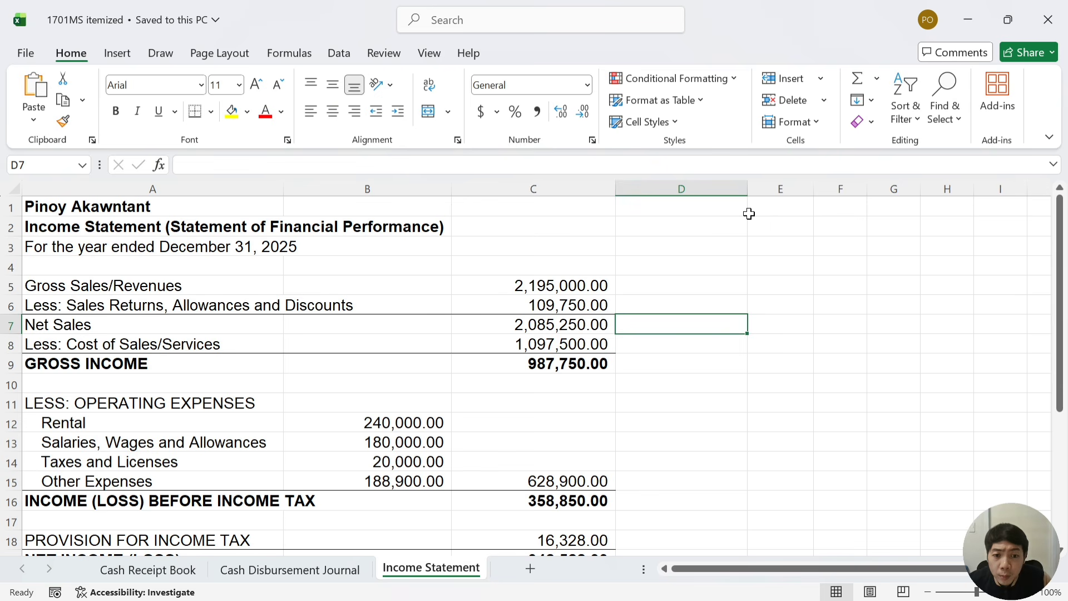
key("alt+Tab")
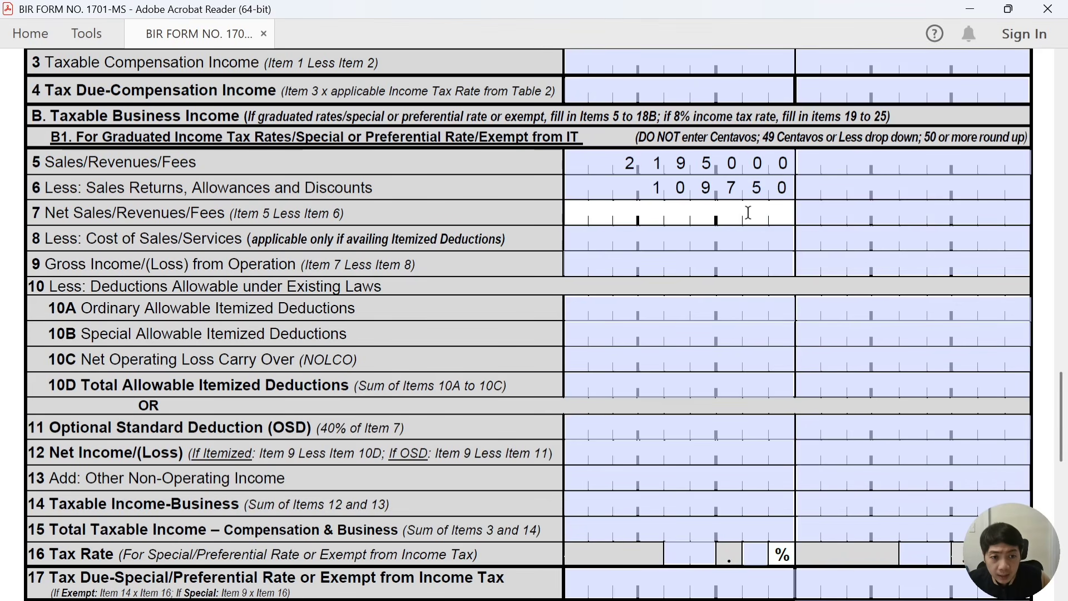
type("208")
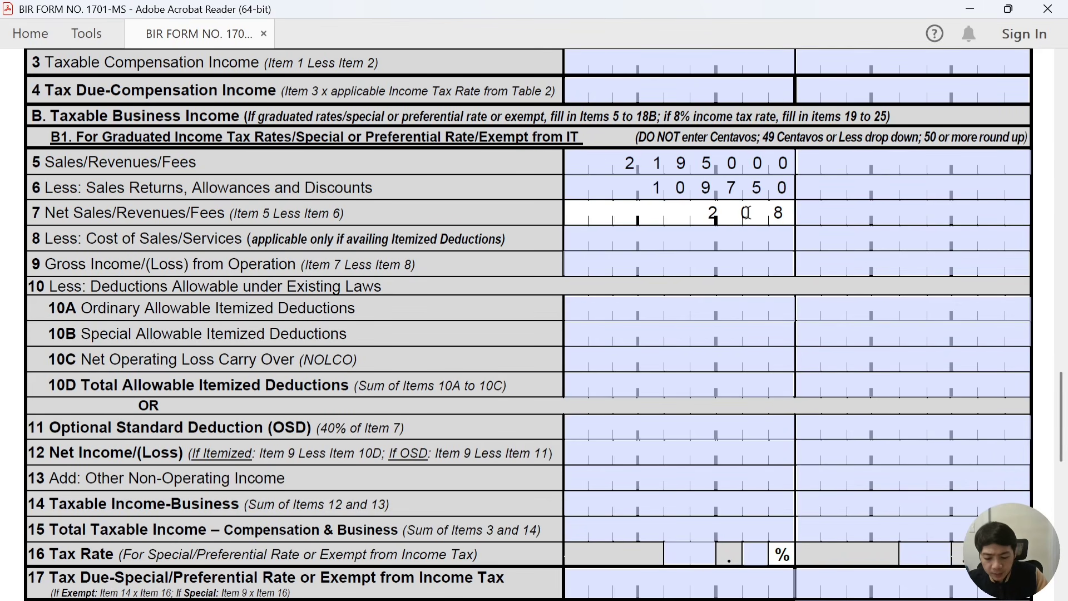
type("5250")
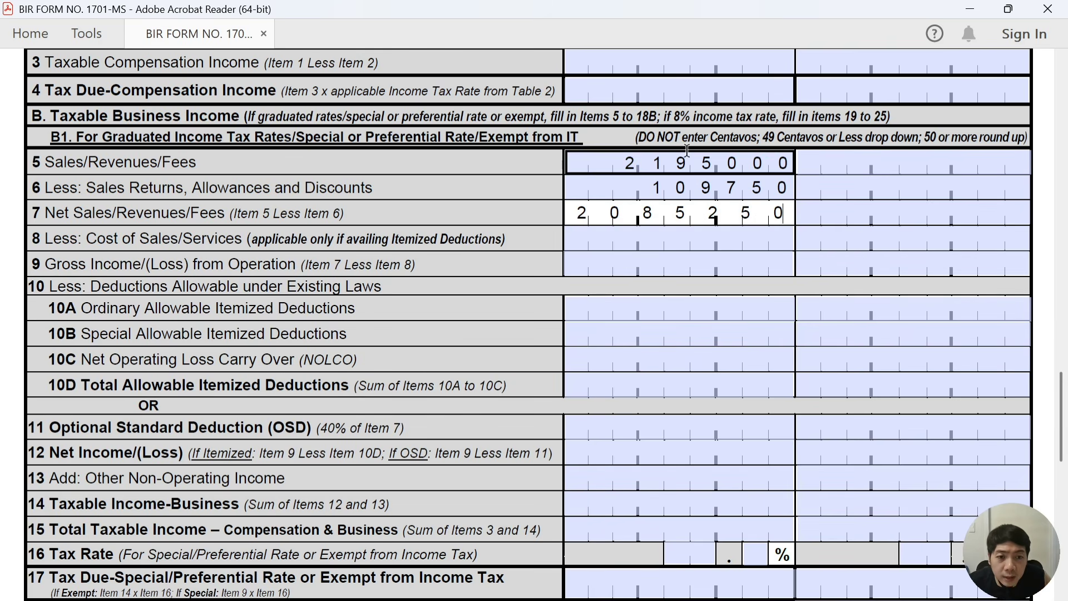
left_click(668, 236)
left_click(643, 208)
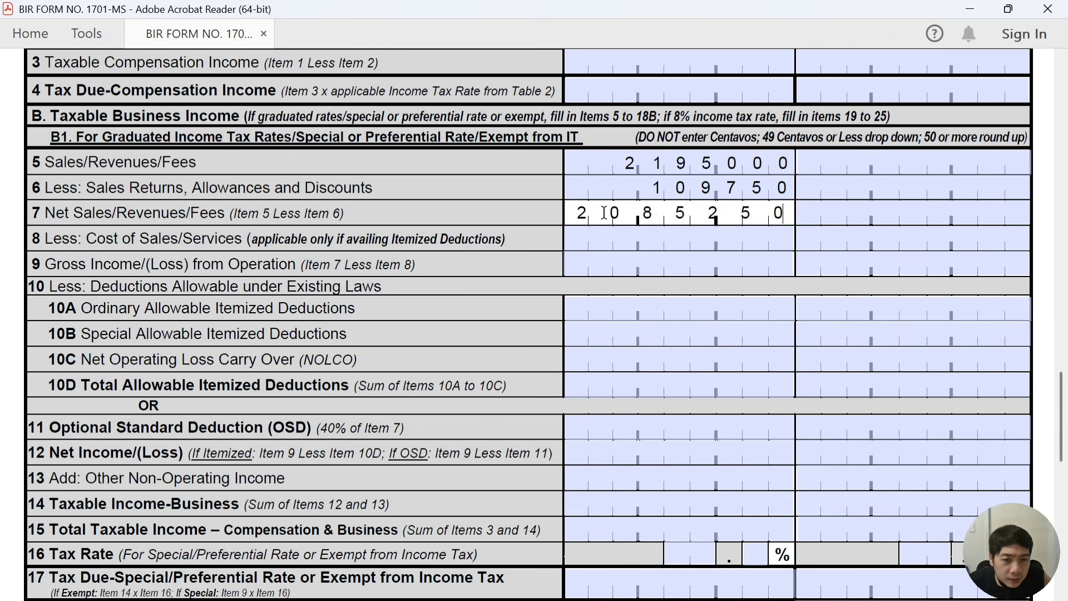
left_click(620, 185)
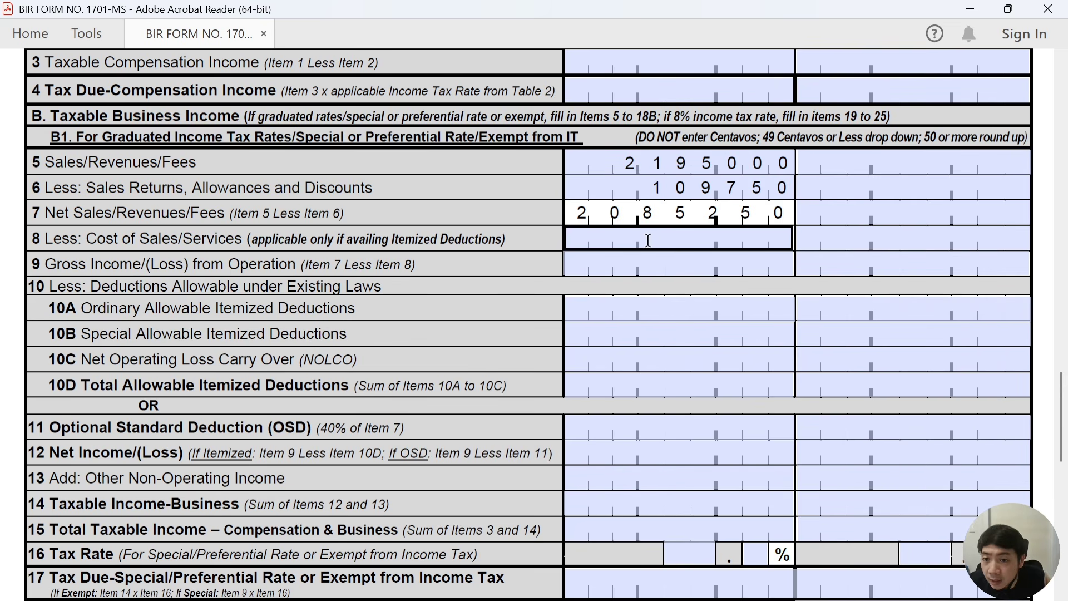
Enter 1097500 as Item 8 cost of sales, taken from the Excel sheet
left_click(671, 240)
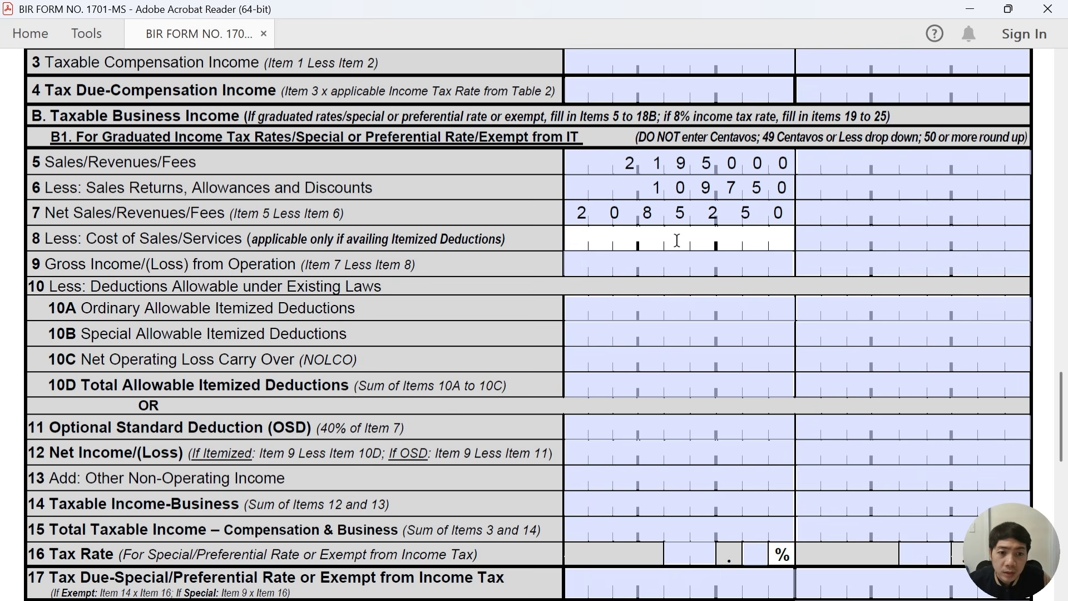
key("alt+Tab")
key("Down")
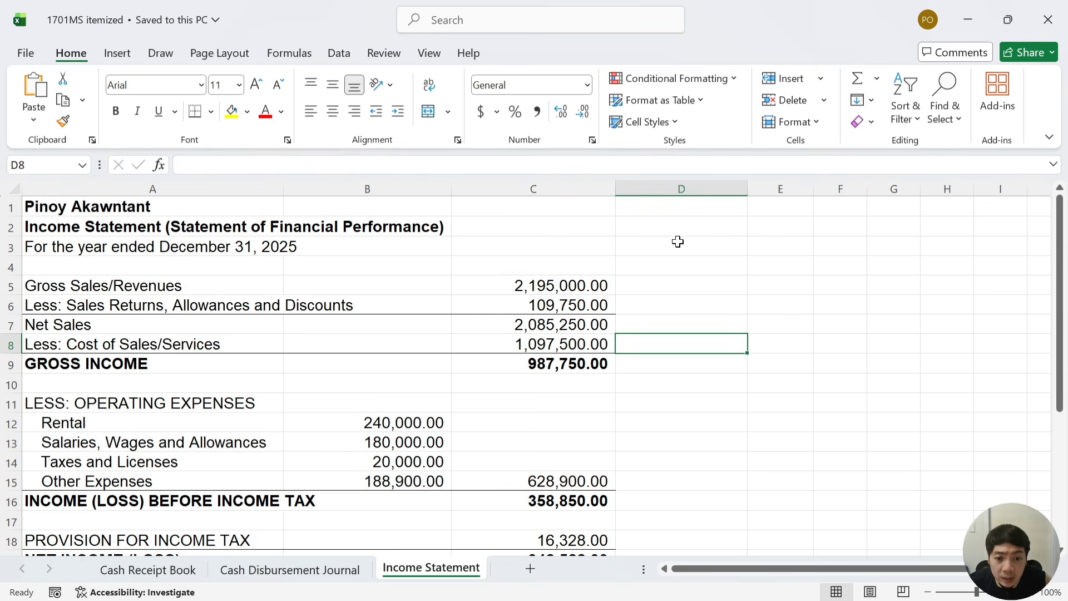
key("alt+Tab")
type("1")
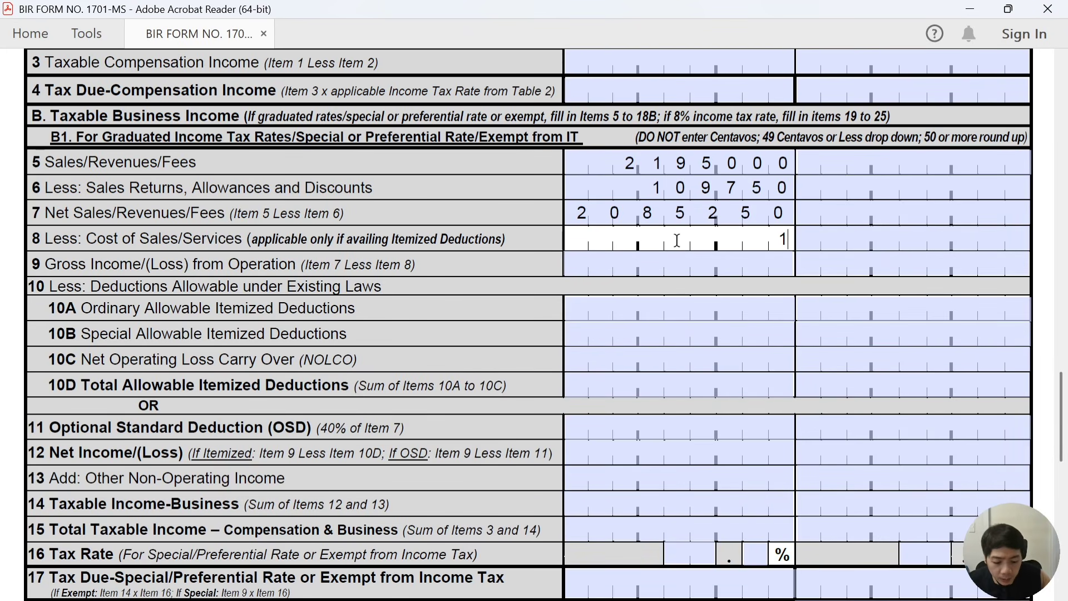
type("097500")
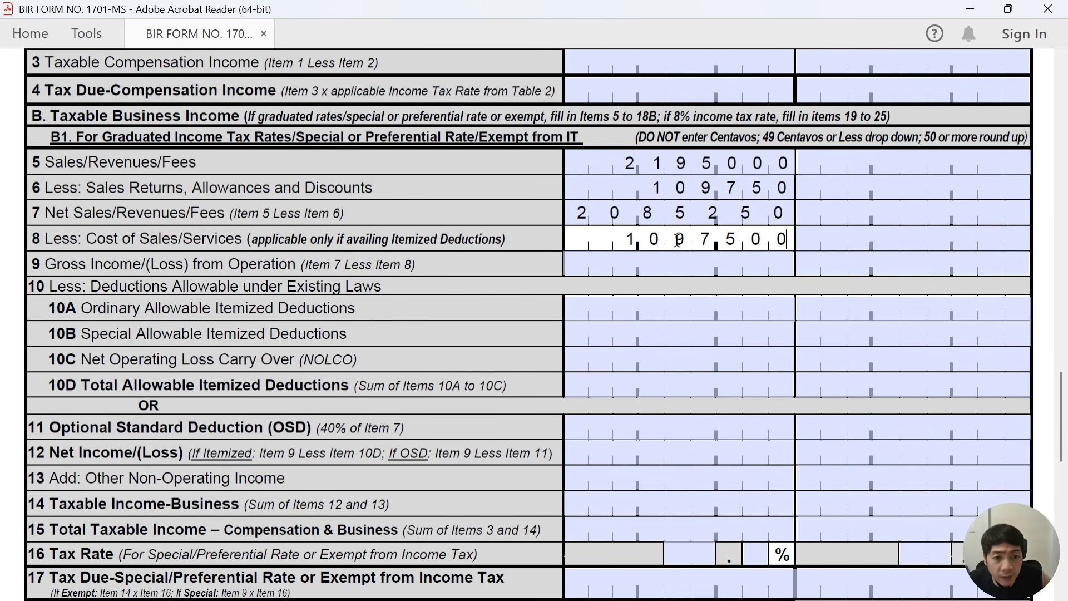
Fill Item 9 gross income with 987750 from the income statement
left_click(691, 265)
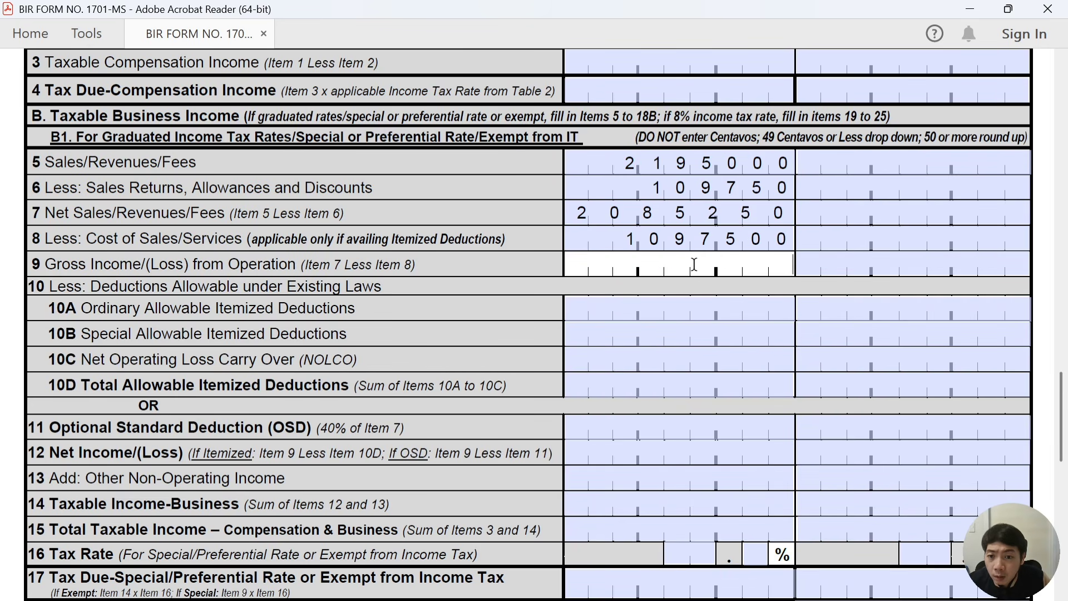
key("alt+Tab")
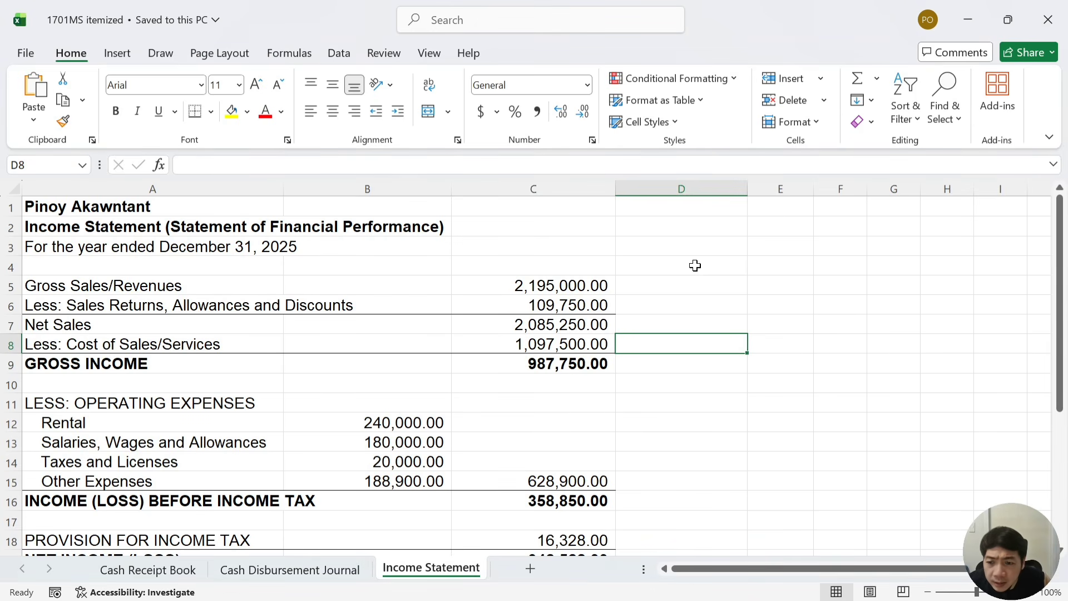
key("Down")
key("alt+Tab")
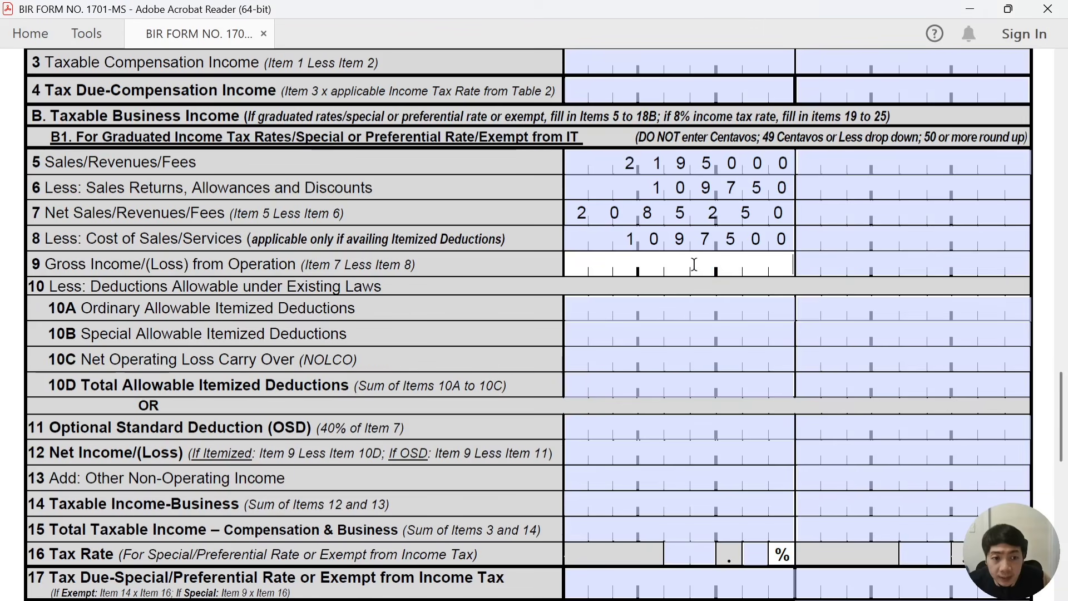
type("7750")
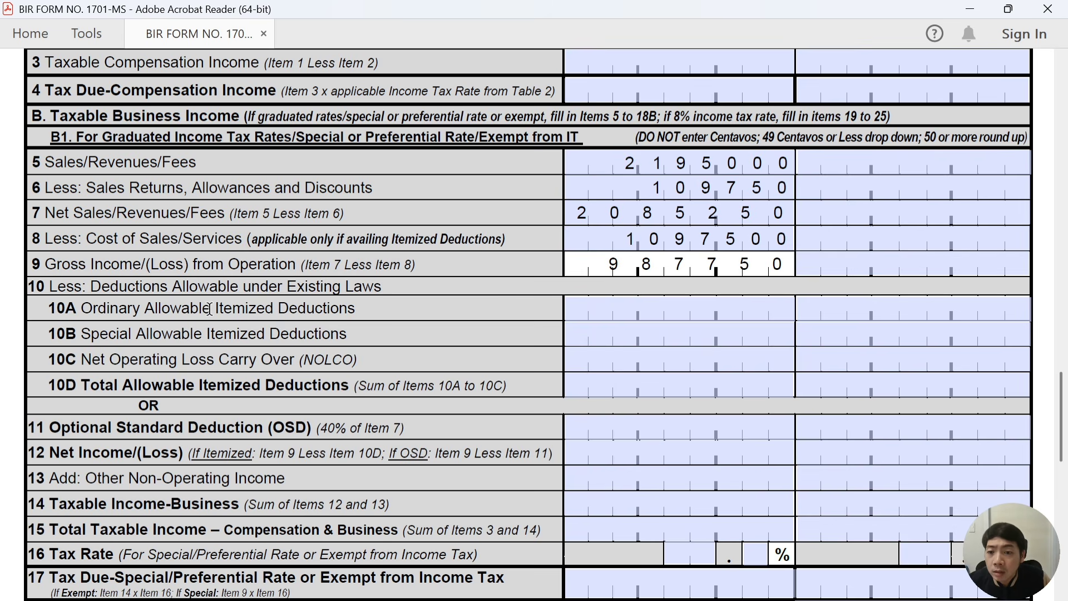
Select Item 10A itemized deductions and move toward the expense totals in Excel
scroll(210, 309, "down", 1)
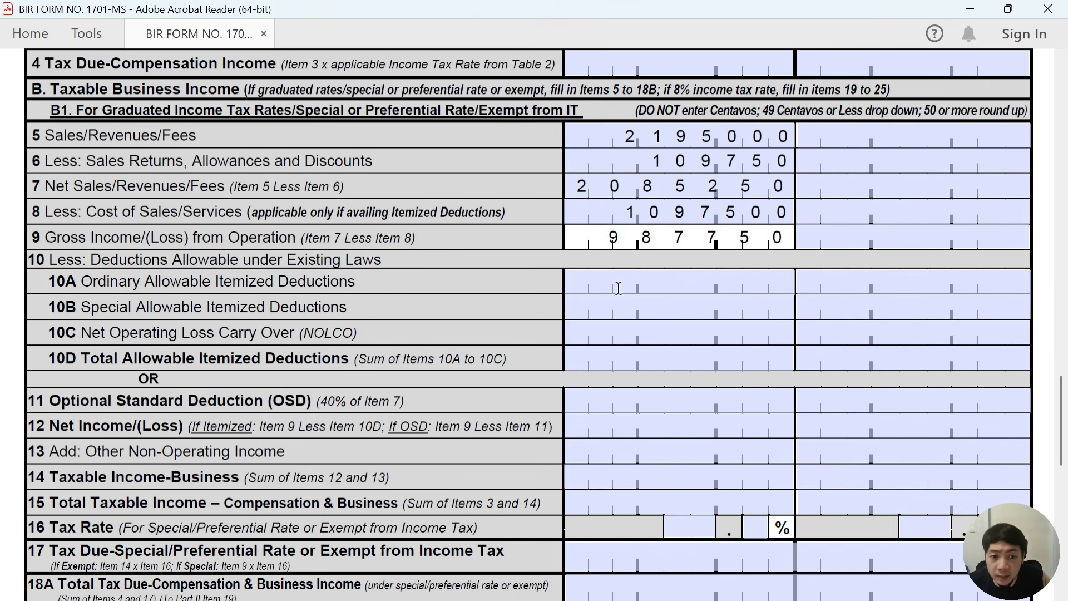
left_click(683, 284)
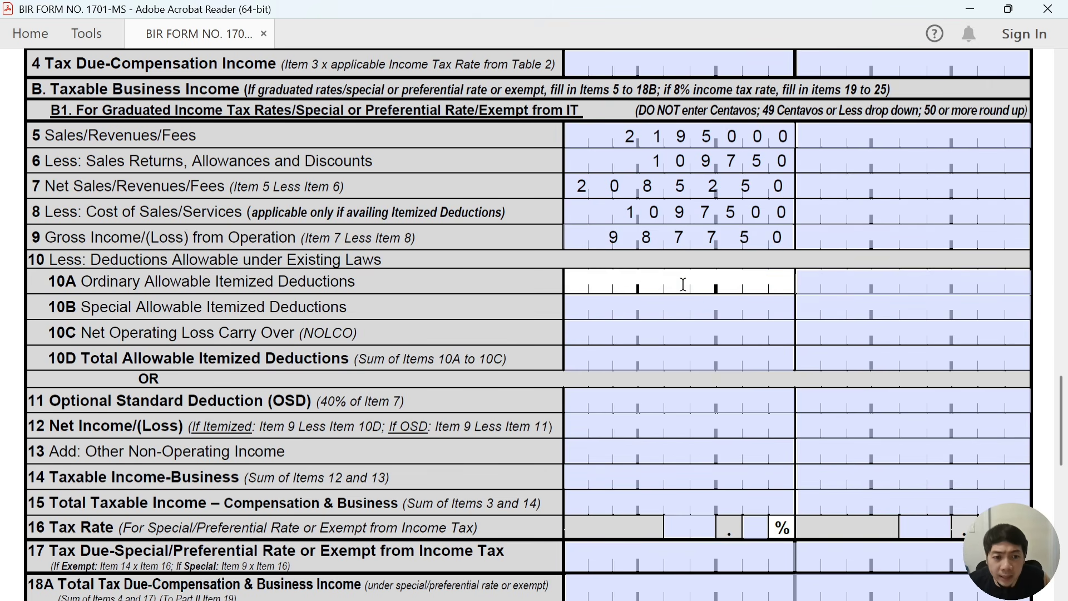
key("alt+Tab")
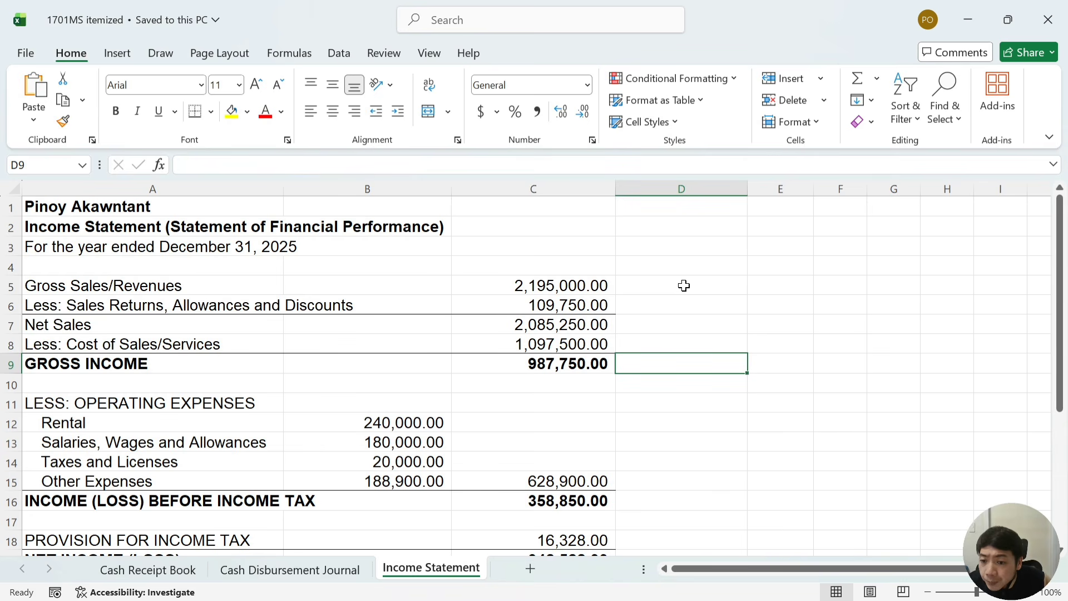
key("Down")
key("Down")
key("Down")
key("Down")
key("Down")
key("Left")
Find the operating expenses total in Excel and enter 628900 in Item 10A
key("Down")
key("Down")
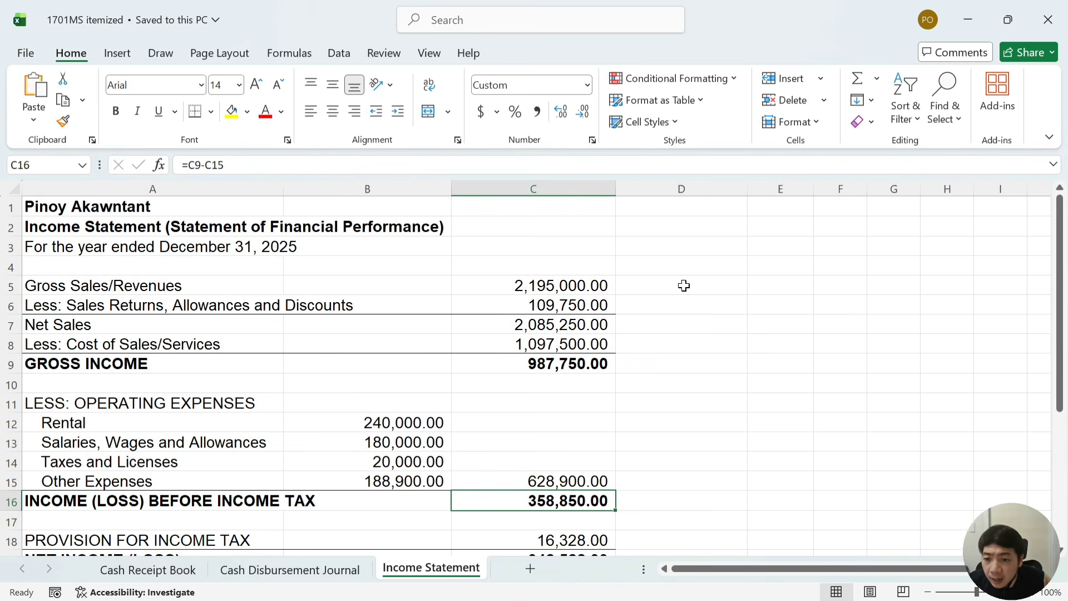
key("Down")
key("Down")
key("Down")
key("Down")
key("Down")
key("Down")
key("Down")
key("Down")
key("Down")
key("Up")
key("Up")
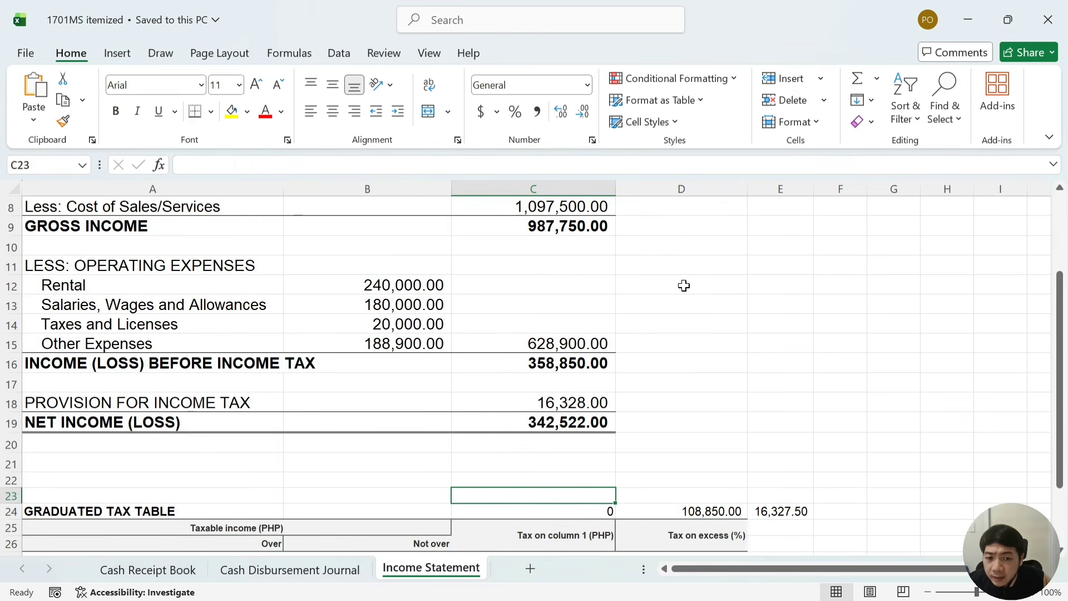
key("Up")
key("Up")
key("Up")
key("Up")
key("Up")
key("Up")
key("Up")
key("Up")
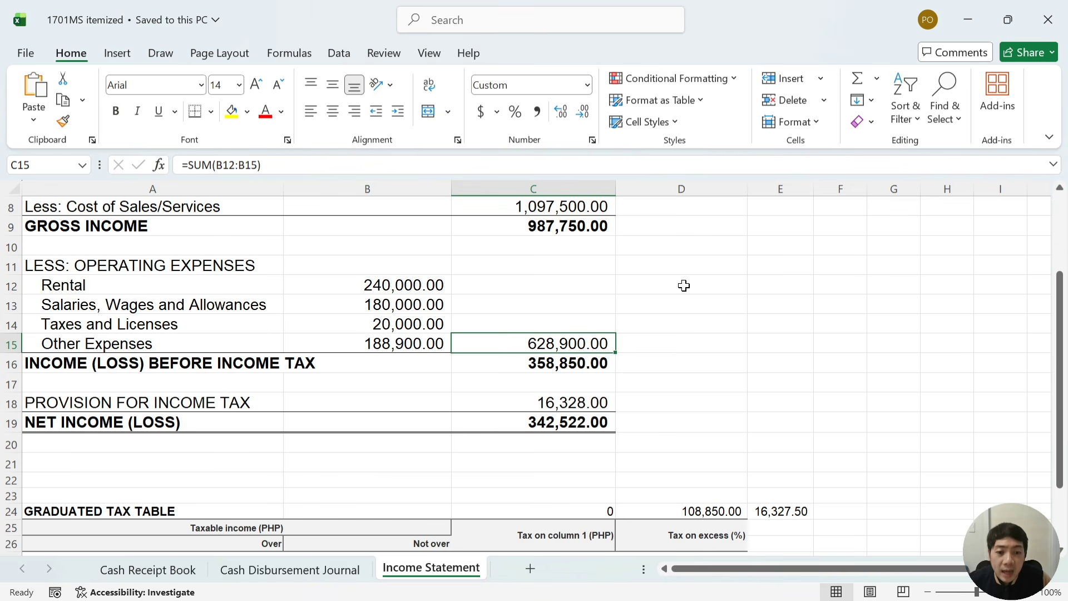
key("alt+Tab")
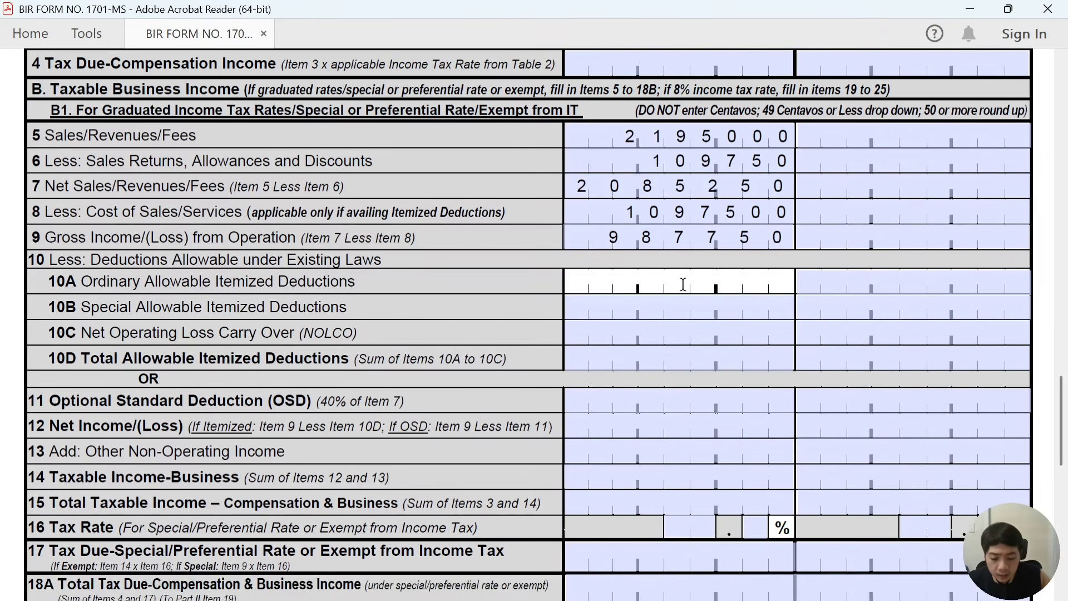
type("628900")
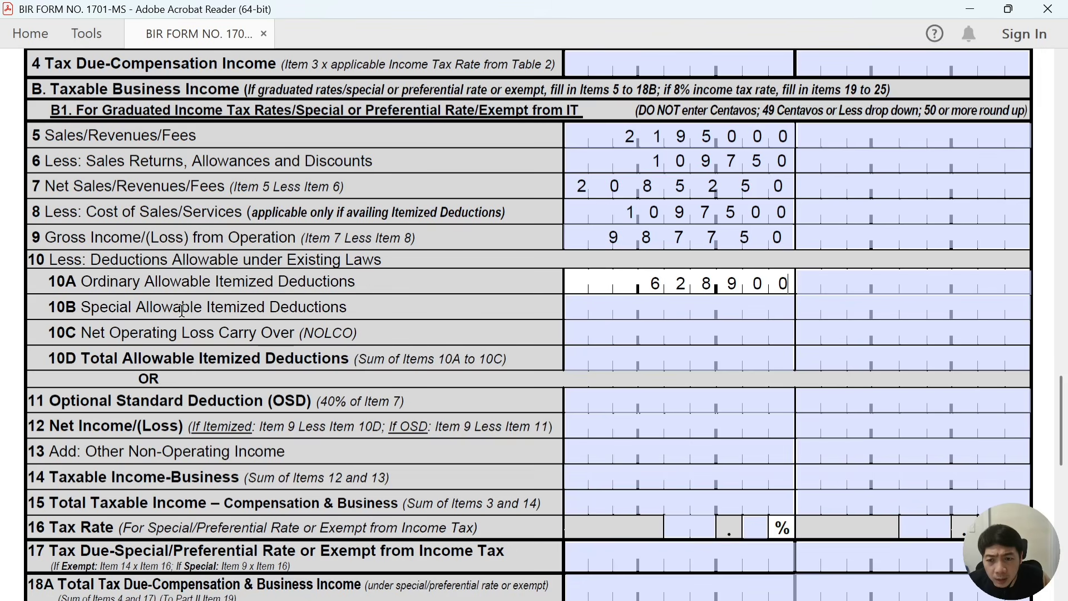
Skip Items 10B and 10C and enter 628900 as Item 10D total deductions
left_click(729, 307)
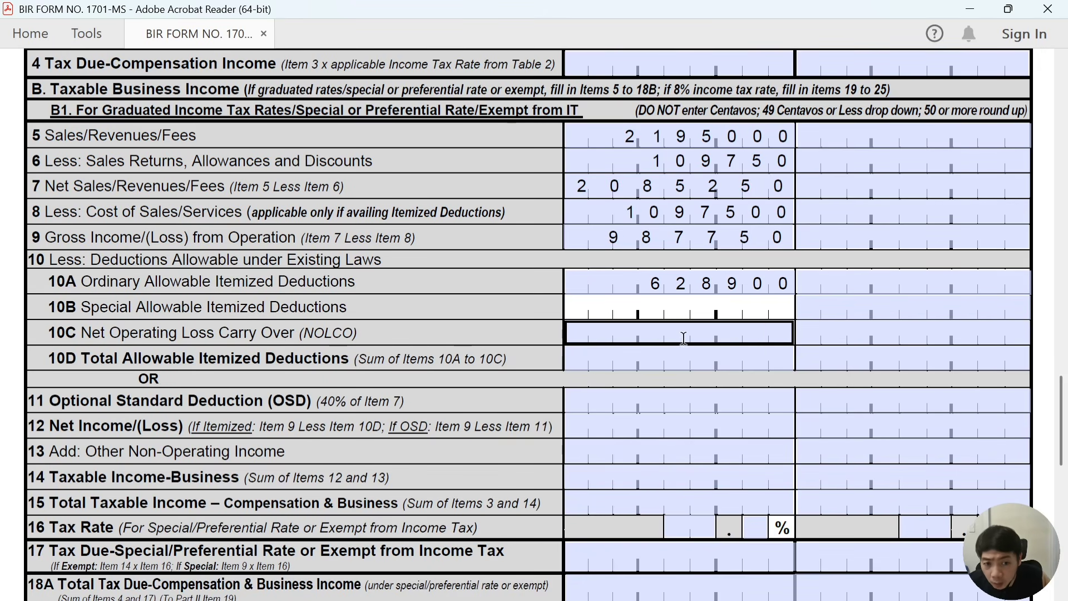
left_click(748, 339)
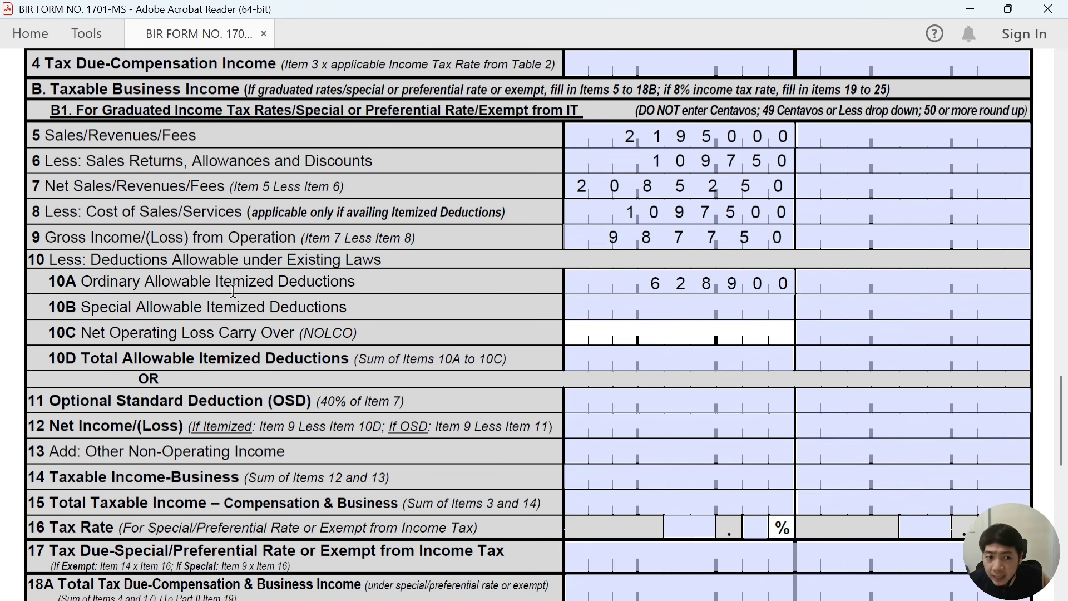
left_click(679, 361)
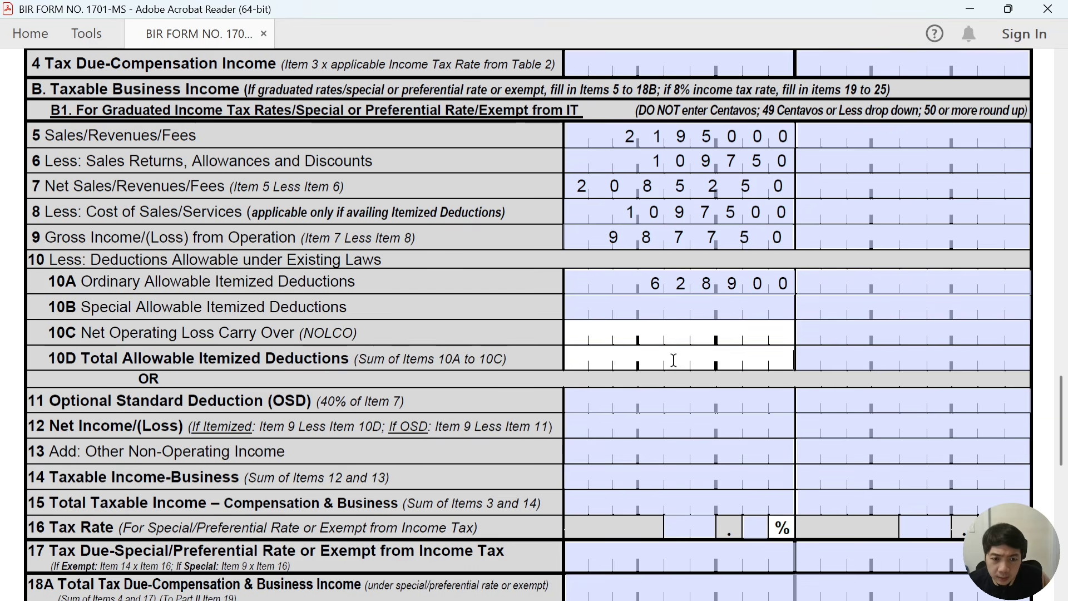
type("628900")
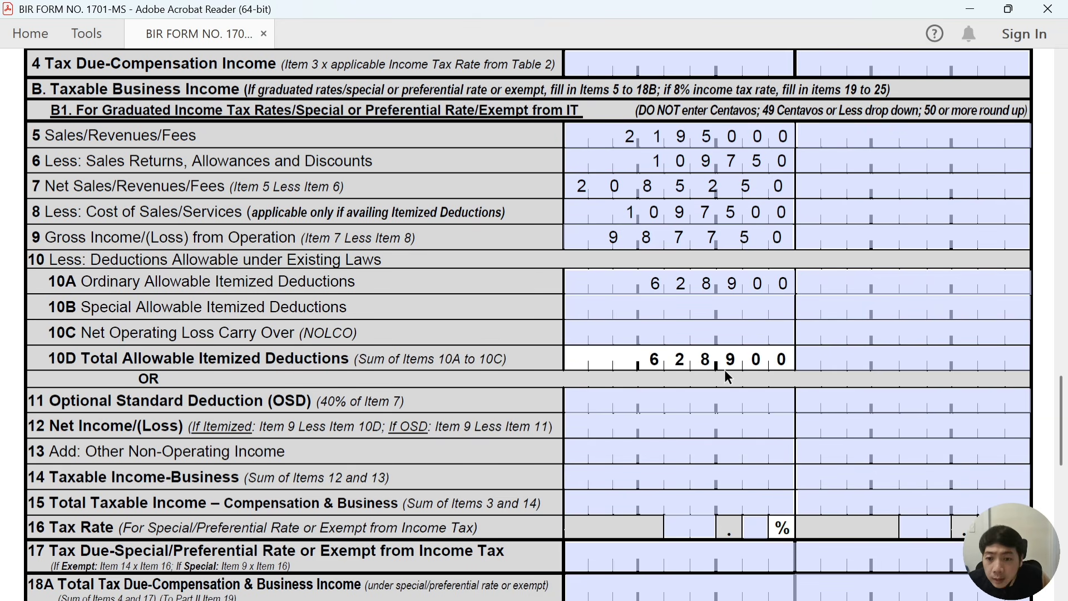
scroll(710, 372, "down", 2)
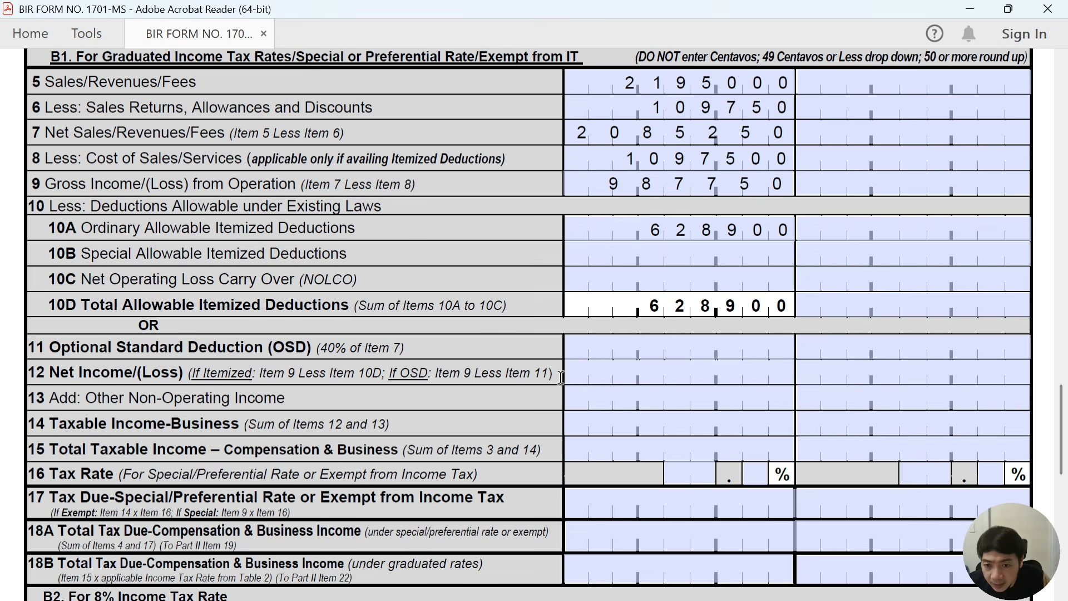
scroll(42, 387, "down", 2)
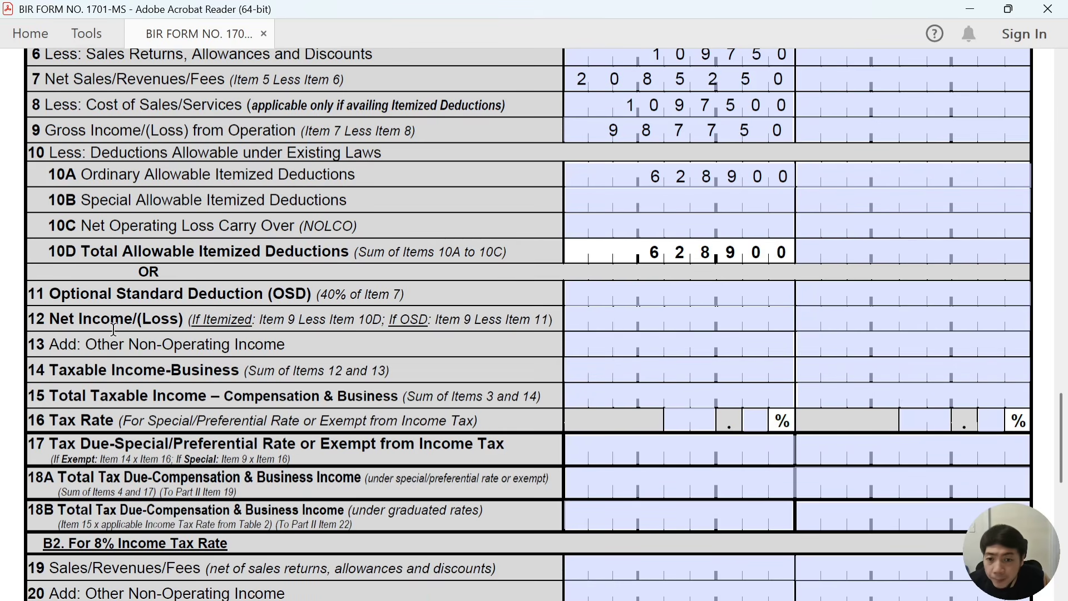
left_click(673, 320)
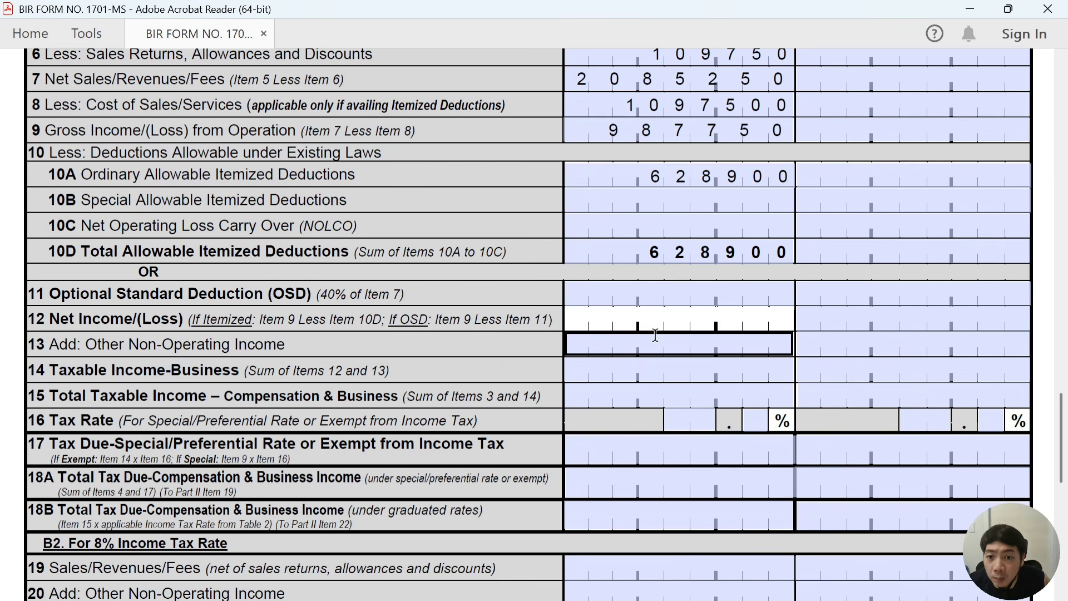
Read income before income tax (358,850) from Excel C16 and enter 358850 in Item 12
key("alt+Tab")
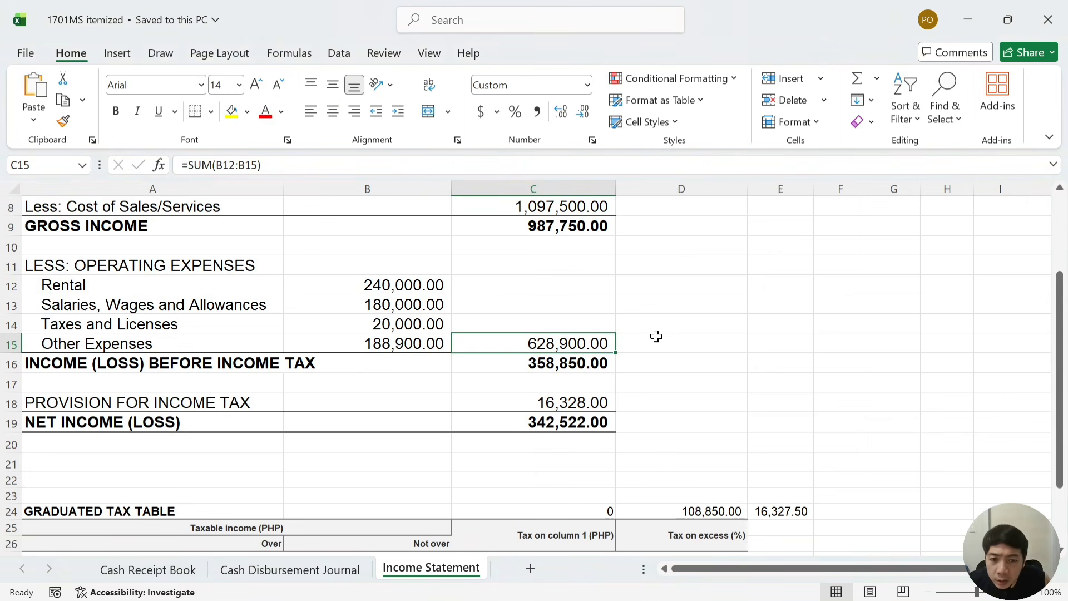
key("Down")
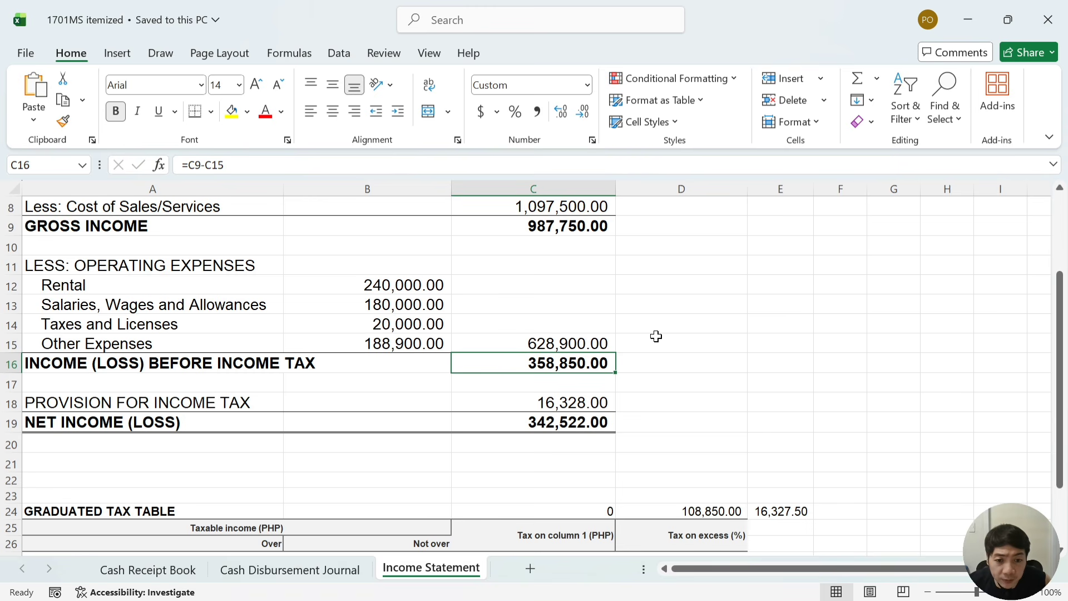
key("alt+Tab")
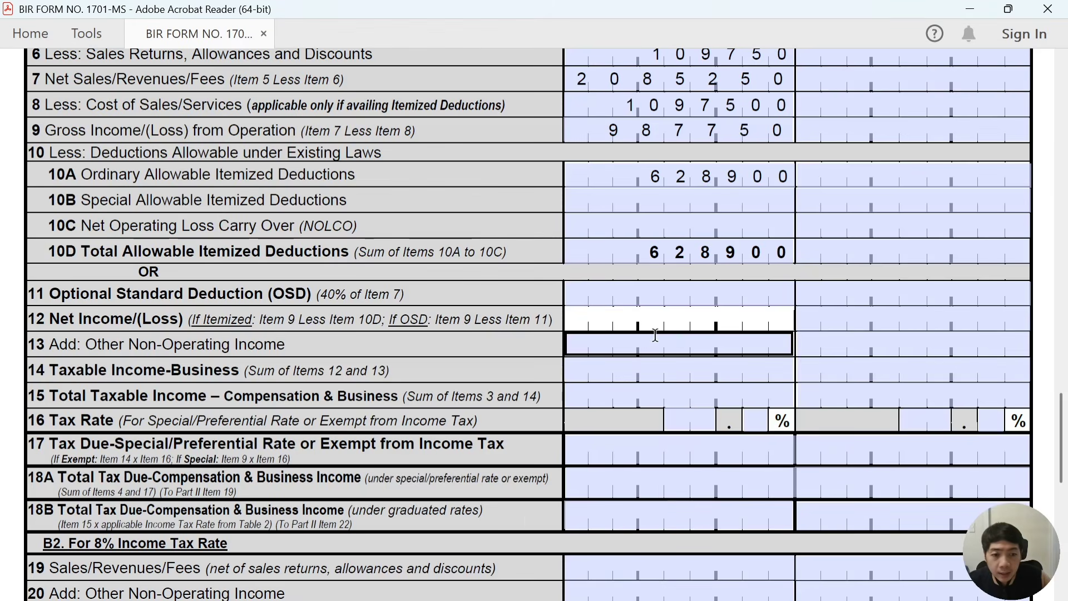
type("35")
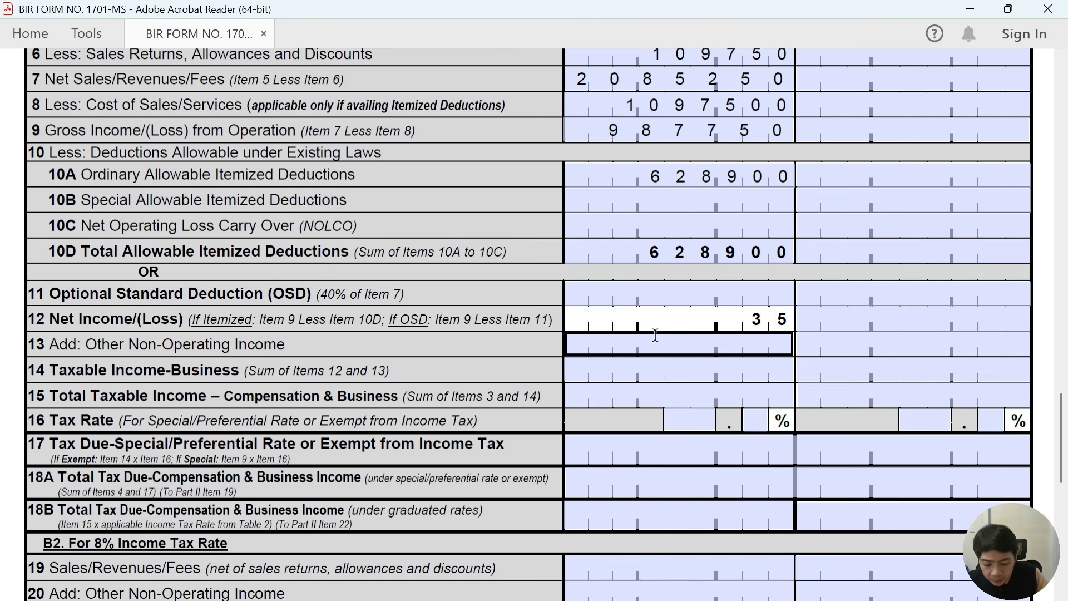
type("8850")
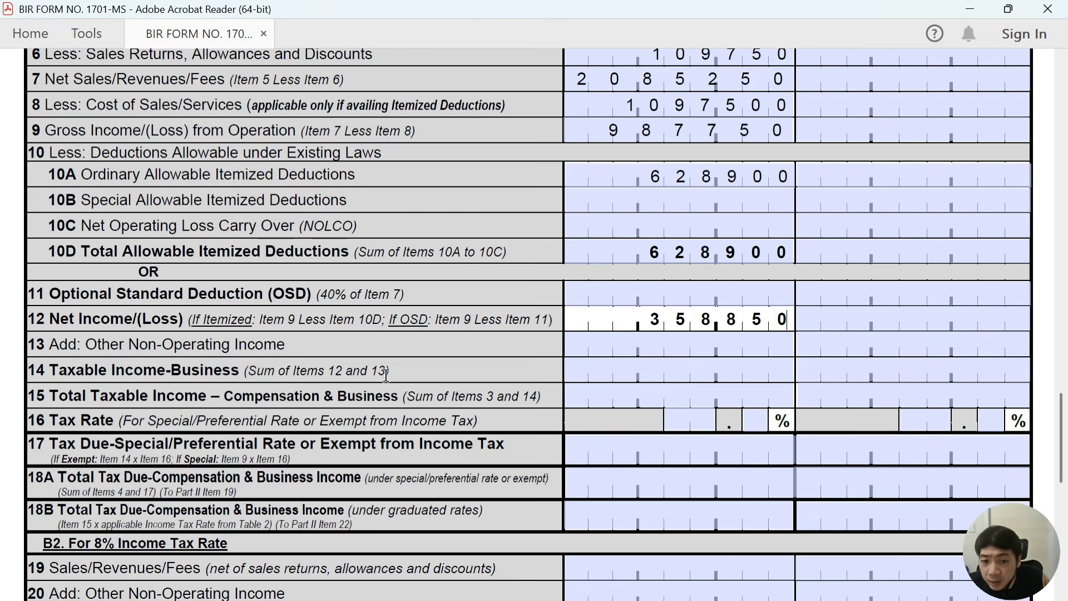
Enter 358850 in Item 14 Taxable Income-Business and Item 15 Total Taxable Income
left_click(729, 377)
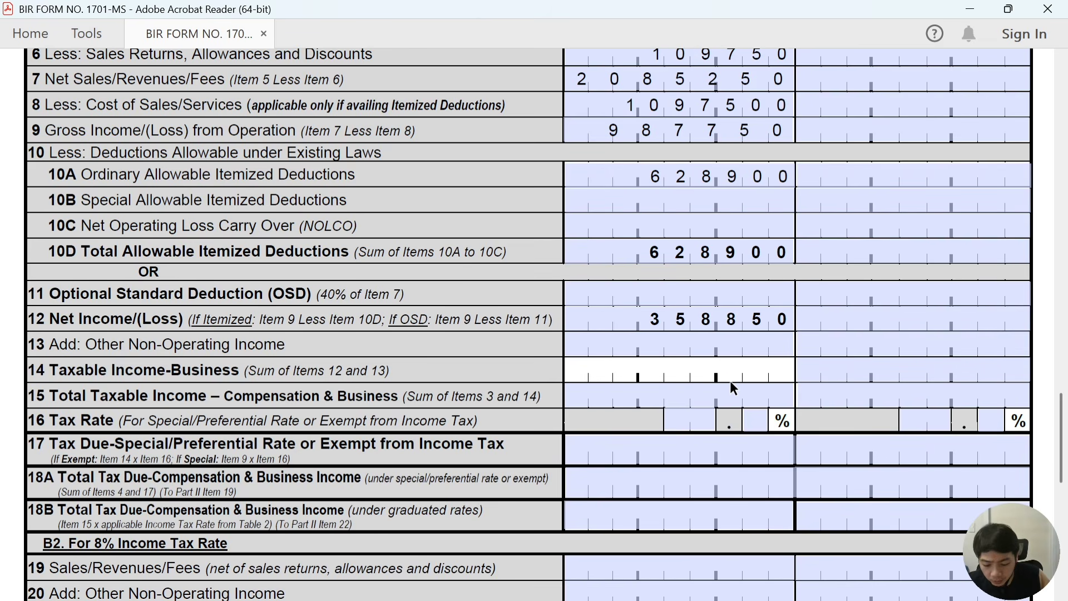
type("5")
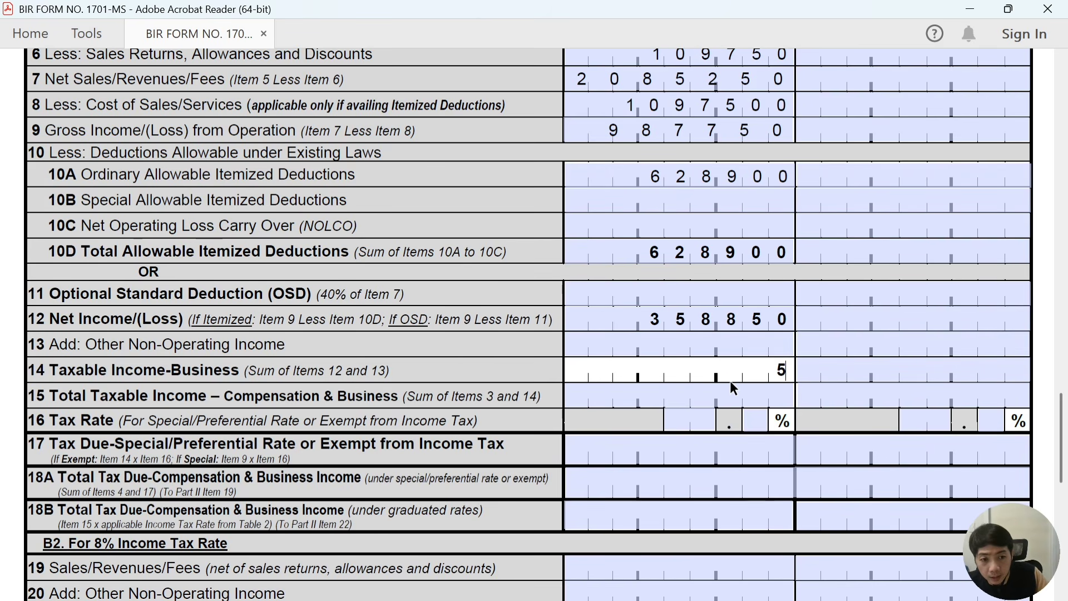
key("BackSpace")
type("358")
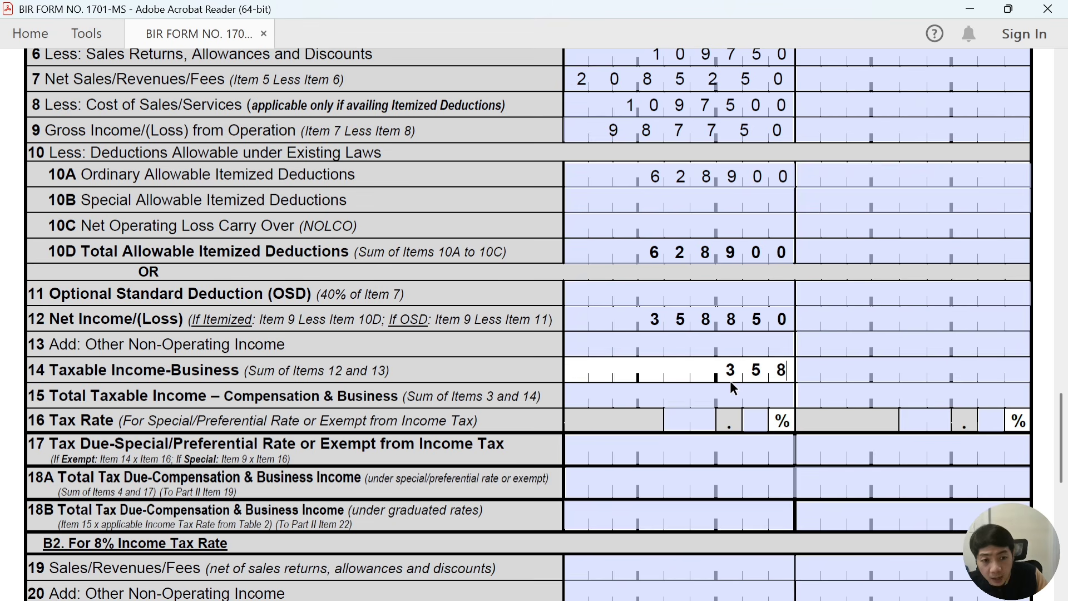
type("8")
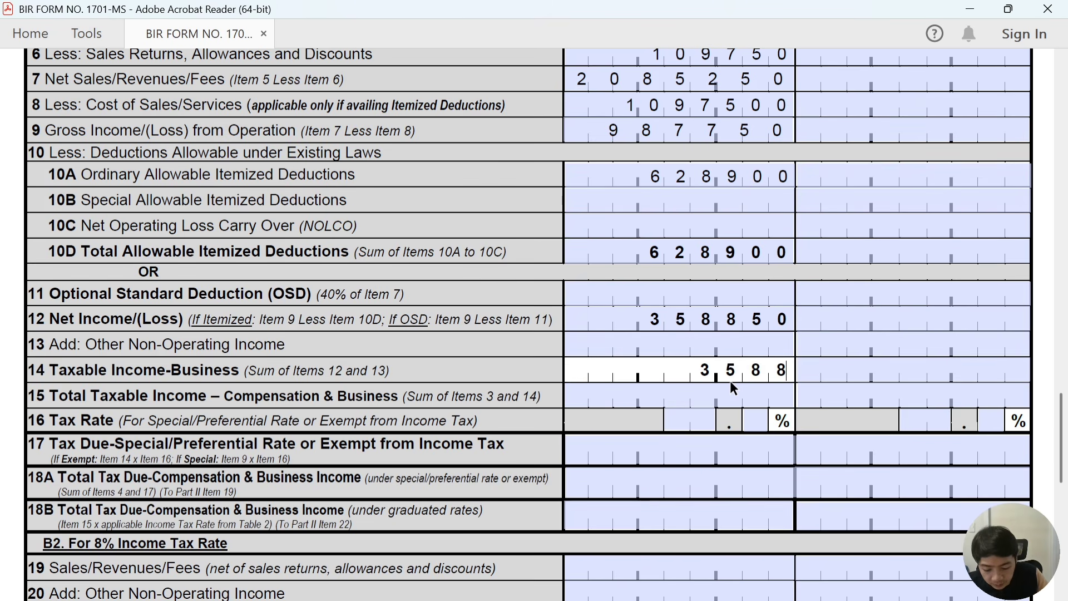
type("50")
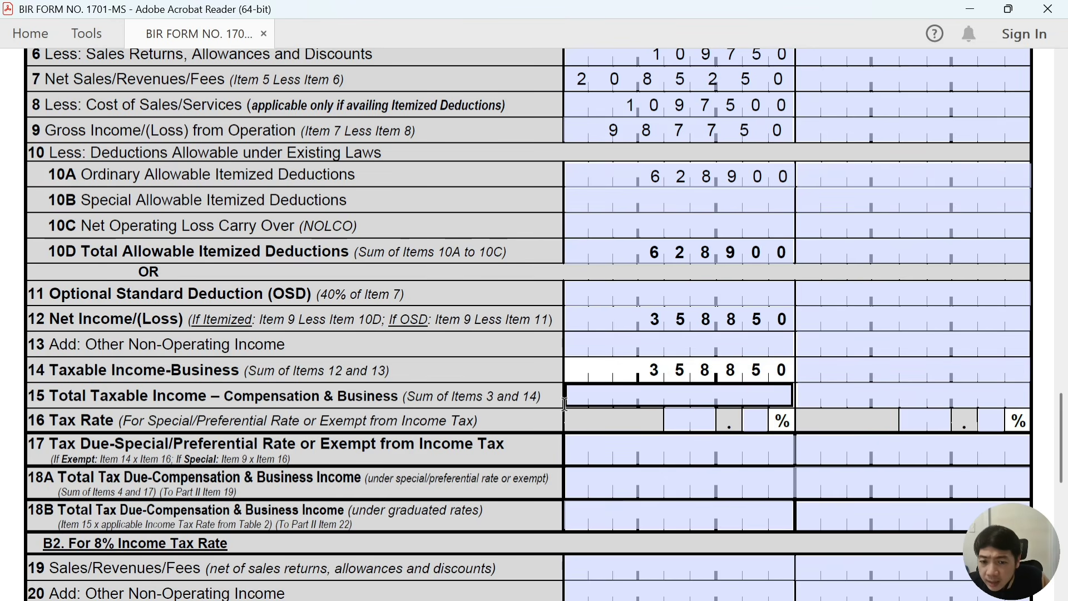
left_click(698, 400)
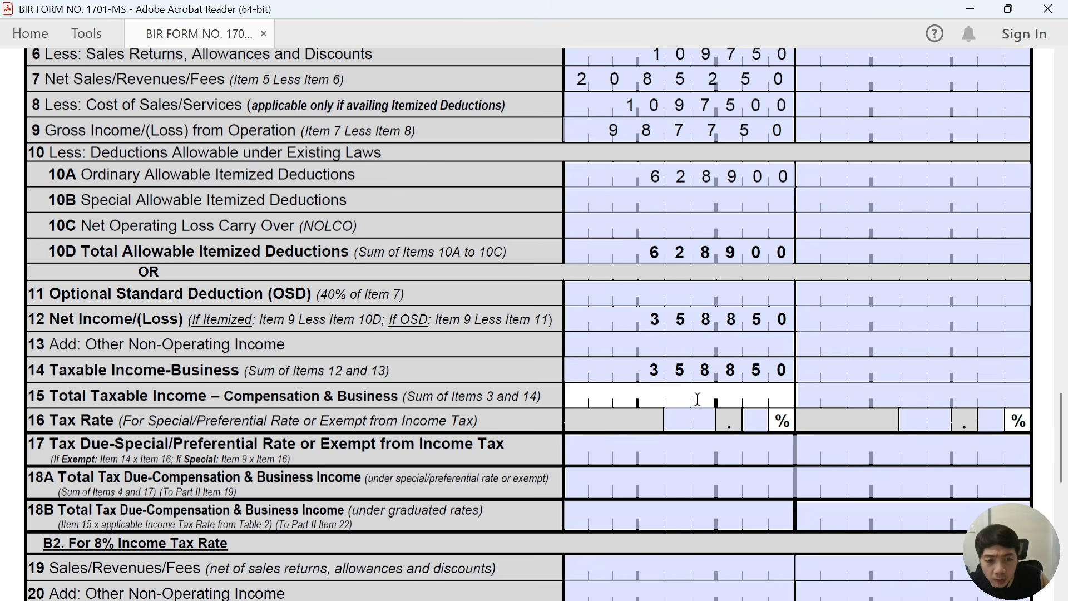
type("358")
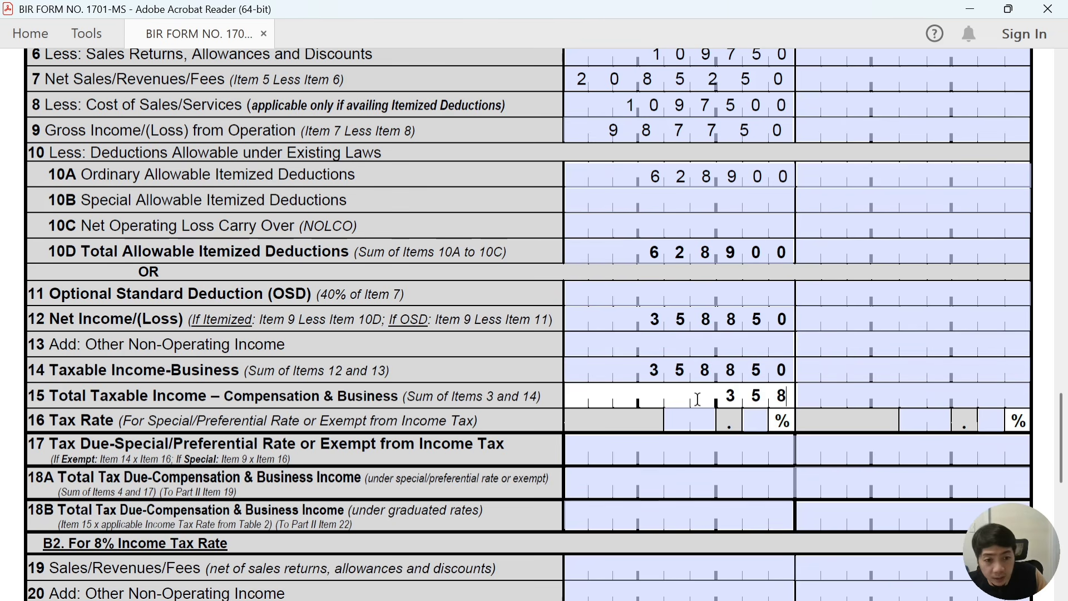
type("850")
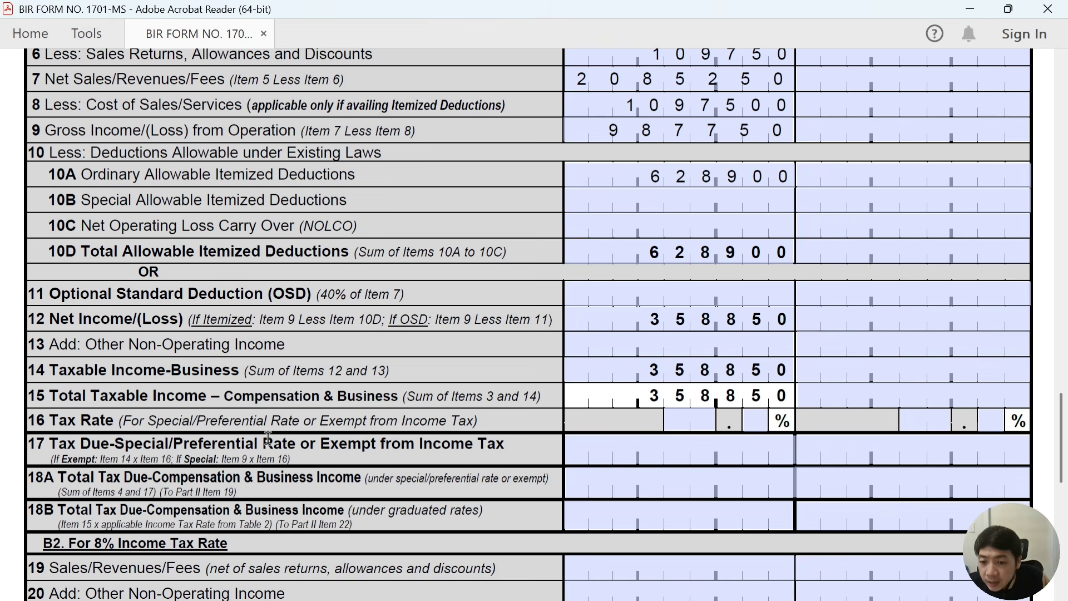
scroll(267, 439, "down", 2)
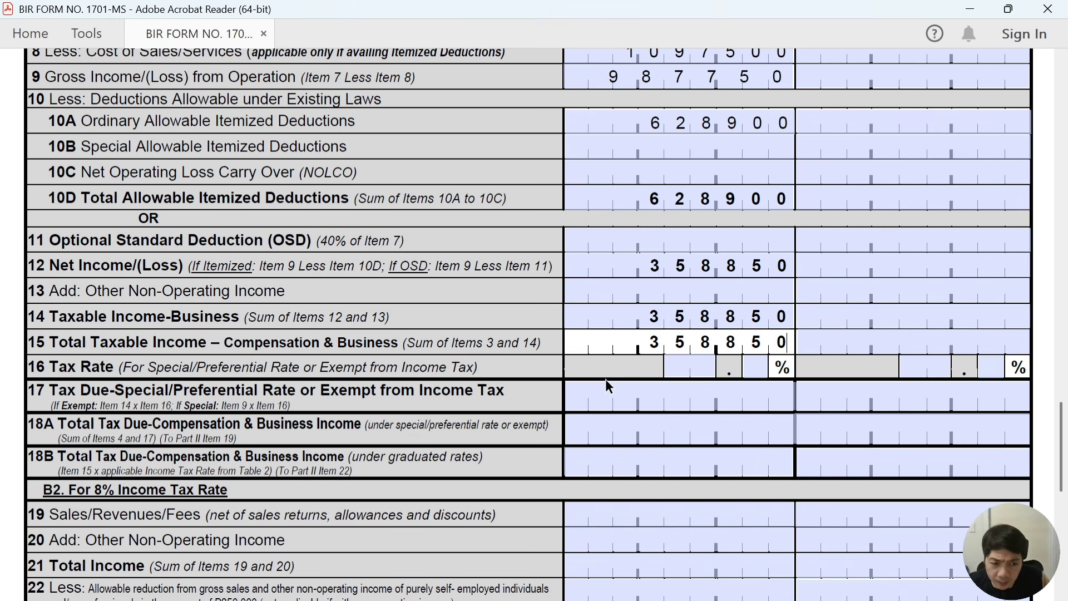
Inspect the empty Item 16 tax rate and Item 17 tax due fields, then scroll toward Part V
scroll(434, 389, "down", 1)
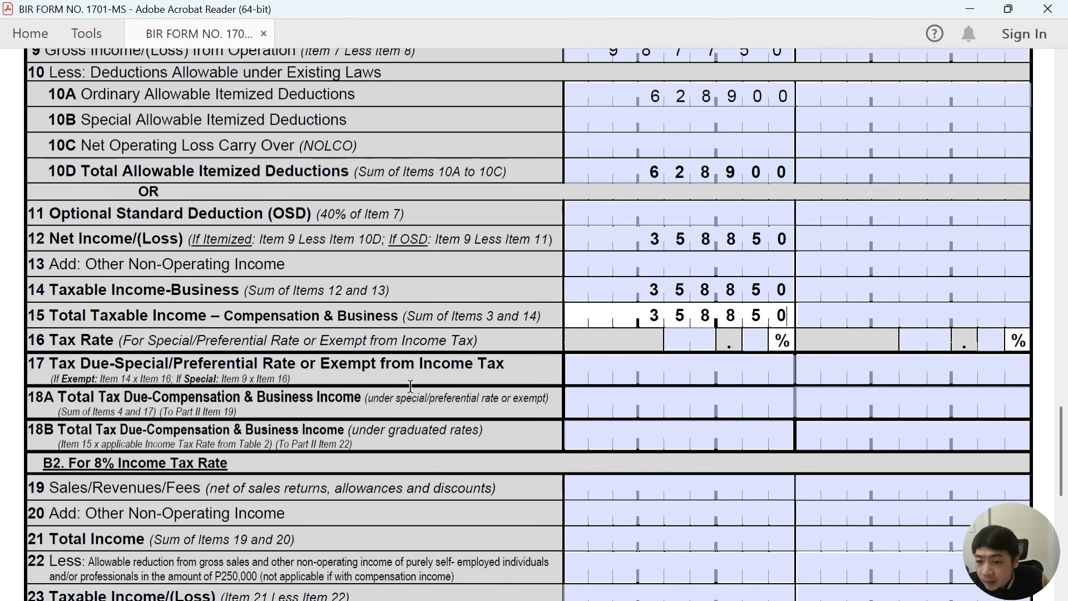
scroll(126, 373, "down", 1)
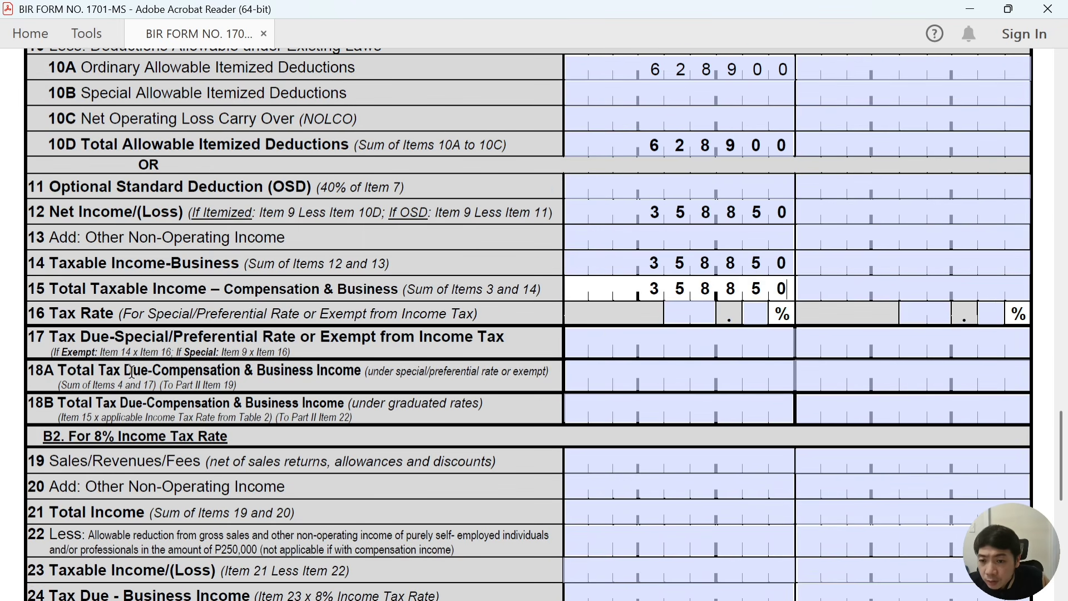
left_click(603, 342)
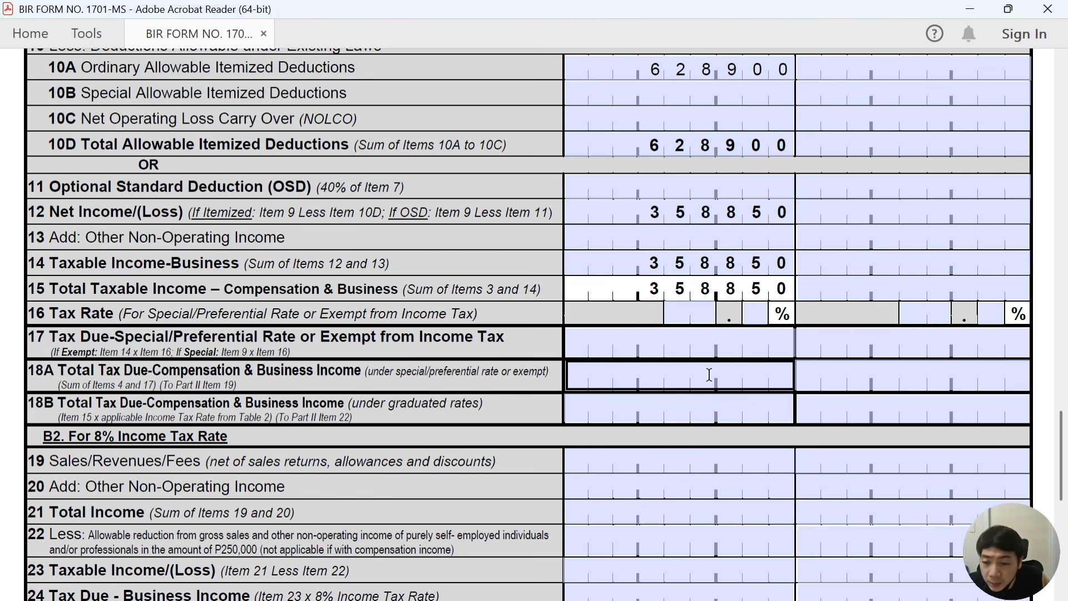
scroll(710, 374, "down", 1)
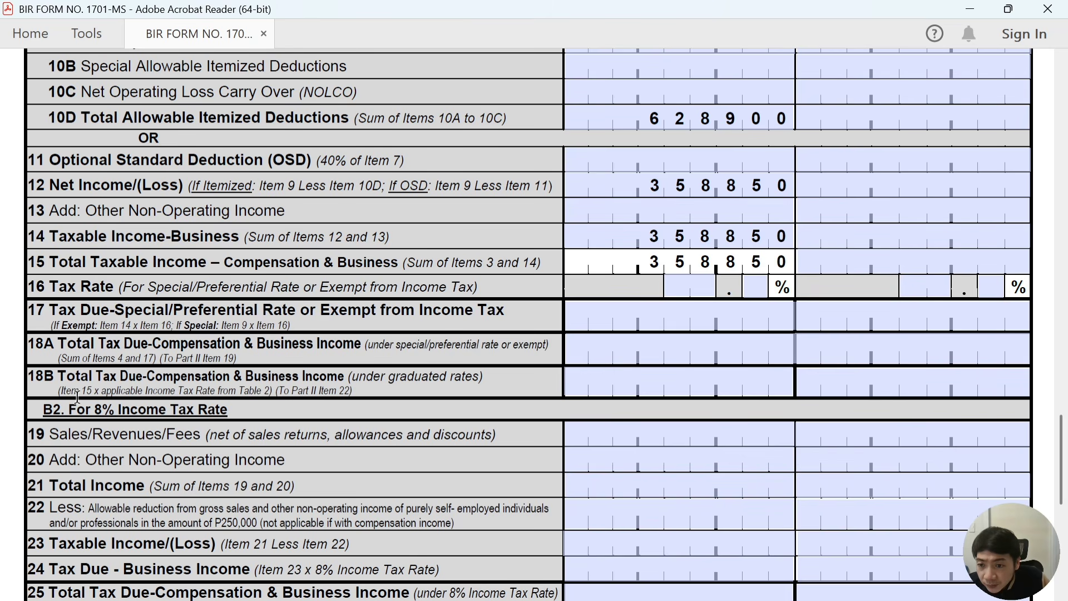
left_click(812, 310)
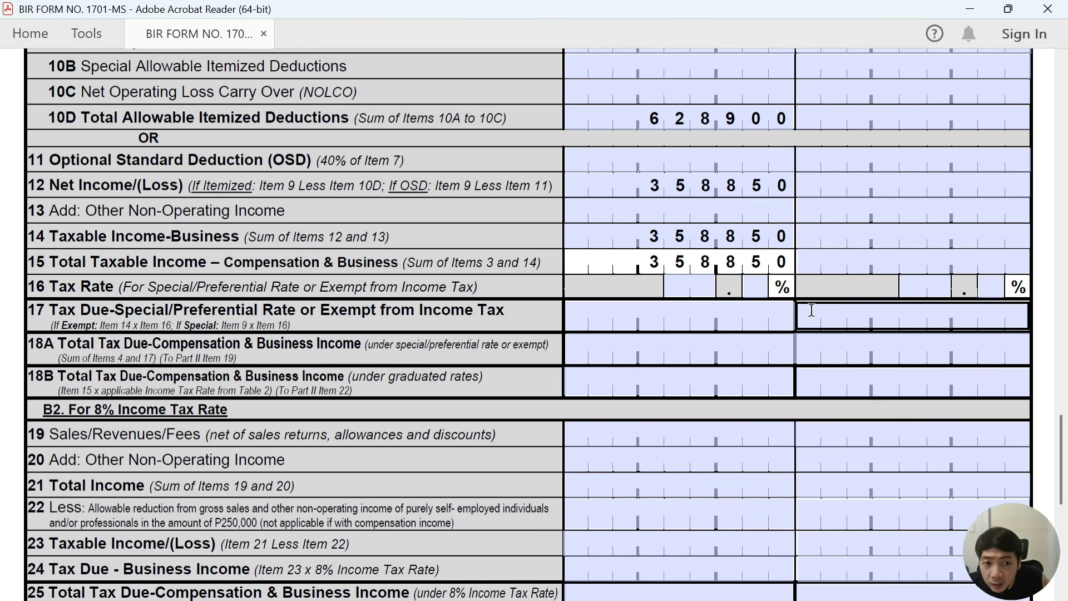
left_click(778, 284)
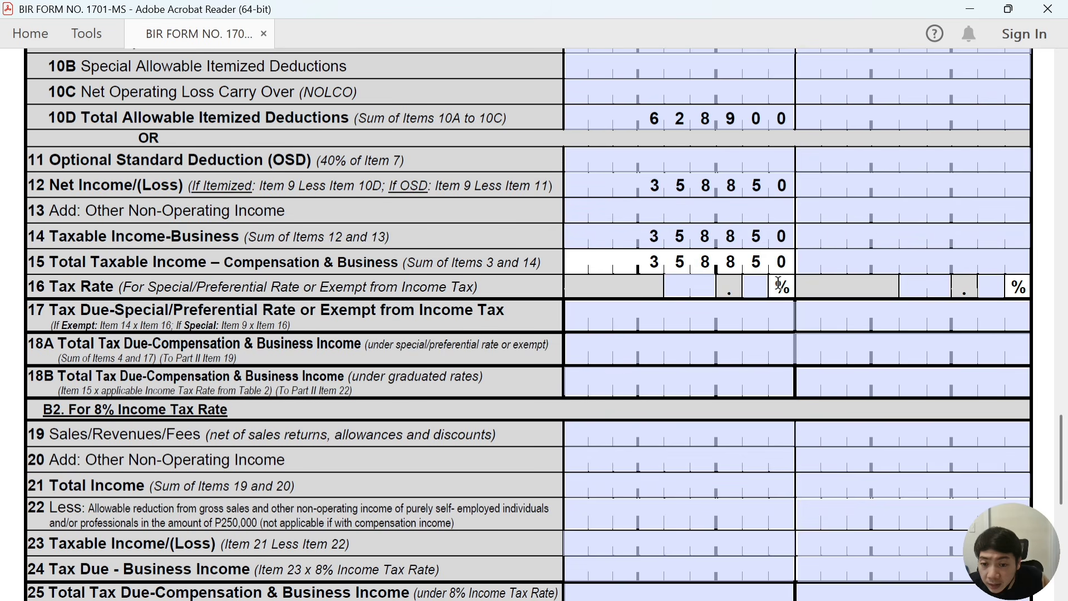
left_click(764, 289)
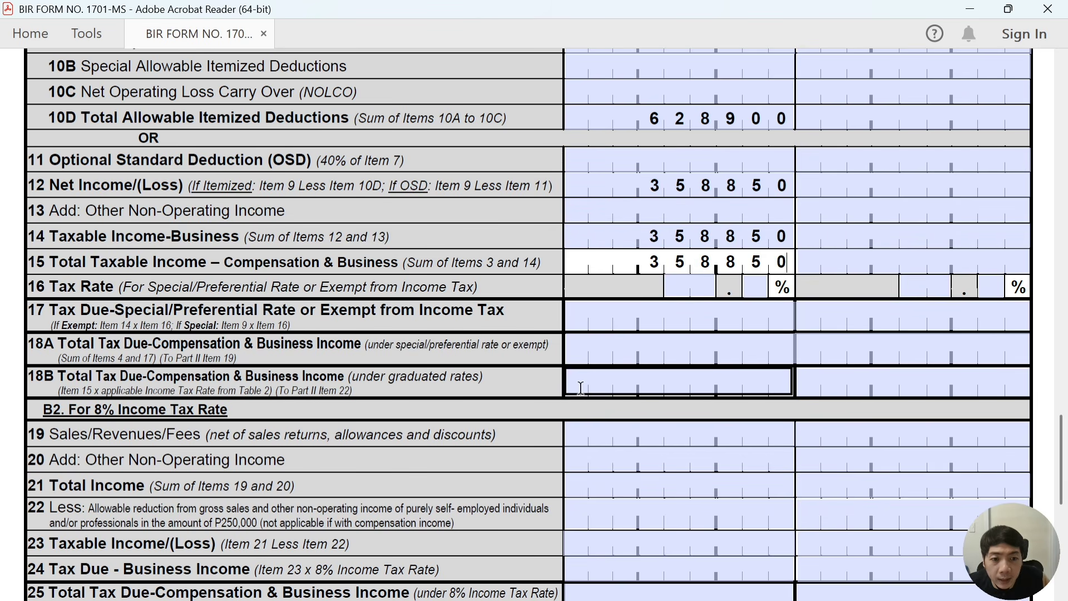
scroll(615, 382, "down", 3)
scroll(616, 379, "down", 11)
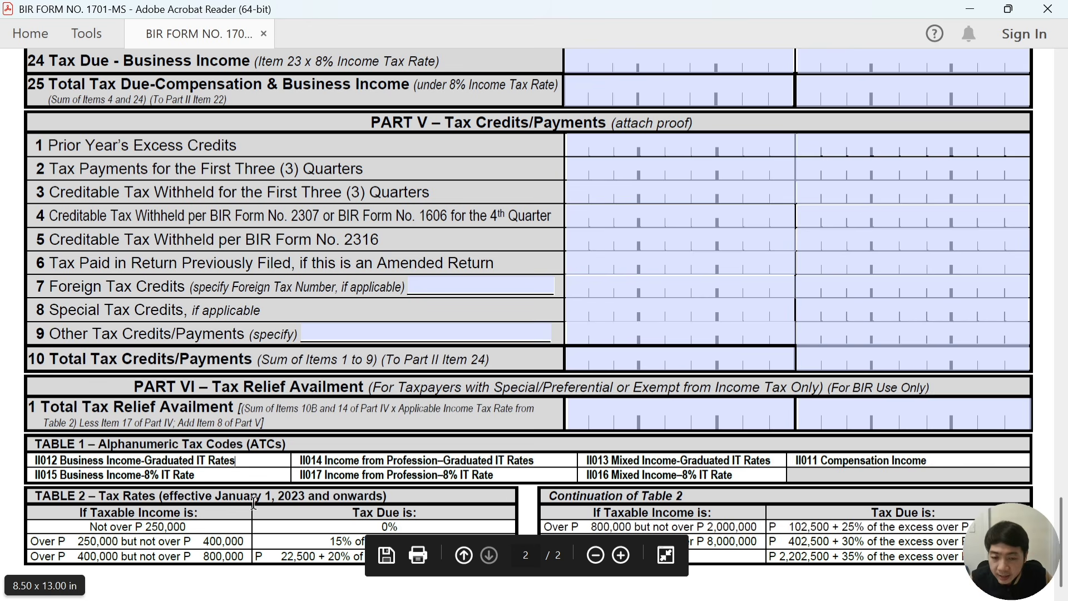
key("alt+Tab")
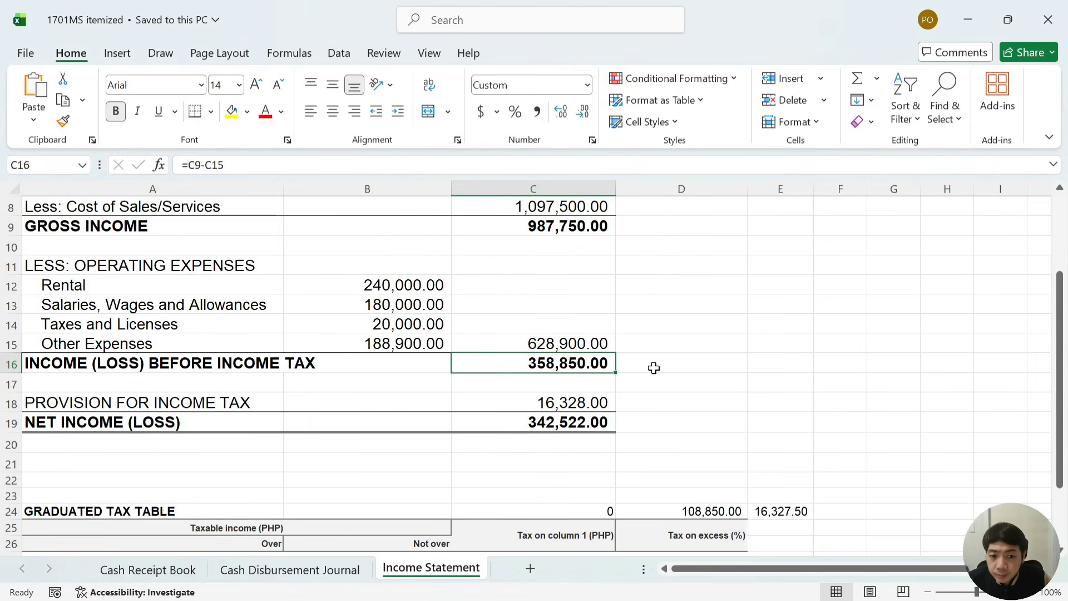
View the ROUNDUP formula behind the 16,328.00 income tax provision in cell C18
scroll(657, 359, "down", 3)
left_click(665, 350)
scroll(665, 350, "down", 1)
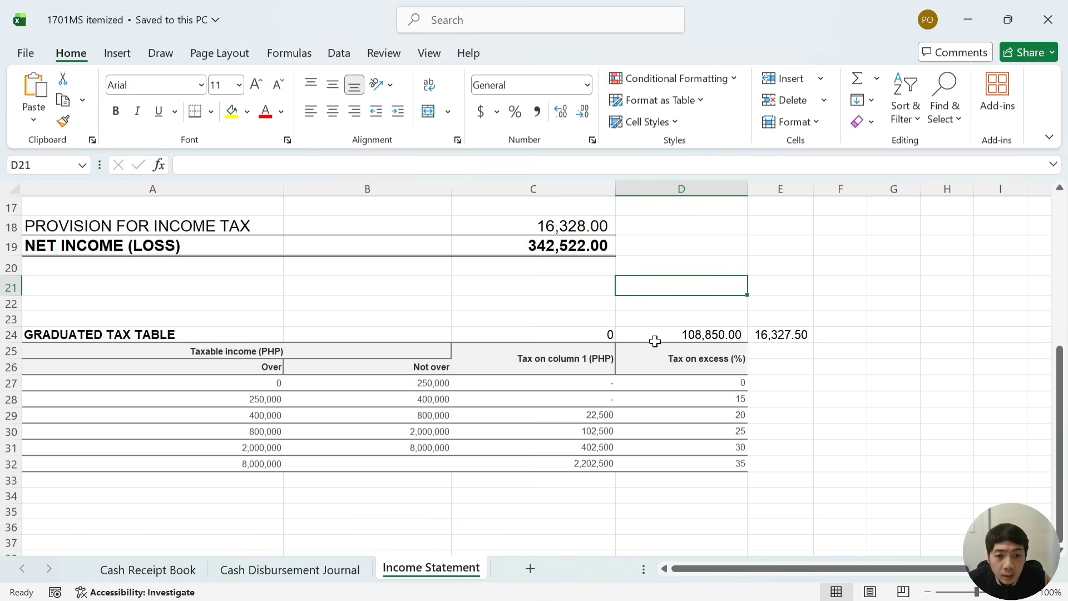
scroll(640, 345, "up", 1)
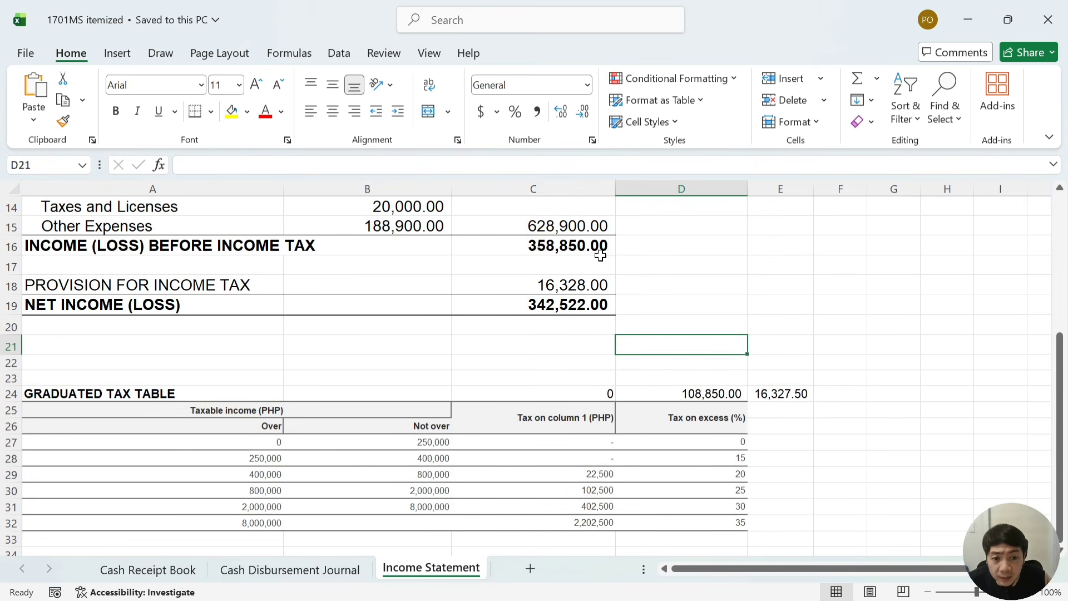
left_click(582, 290)
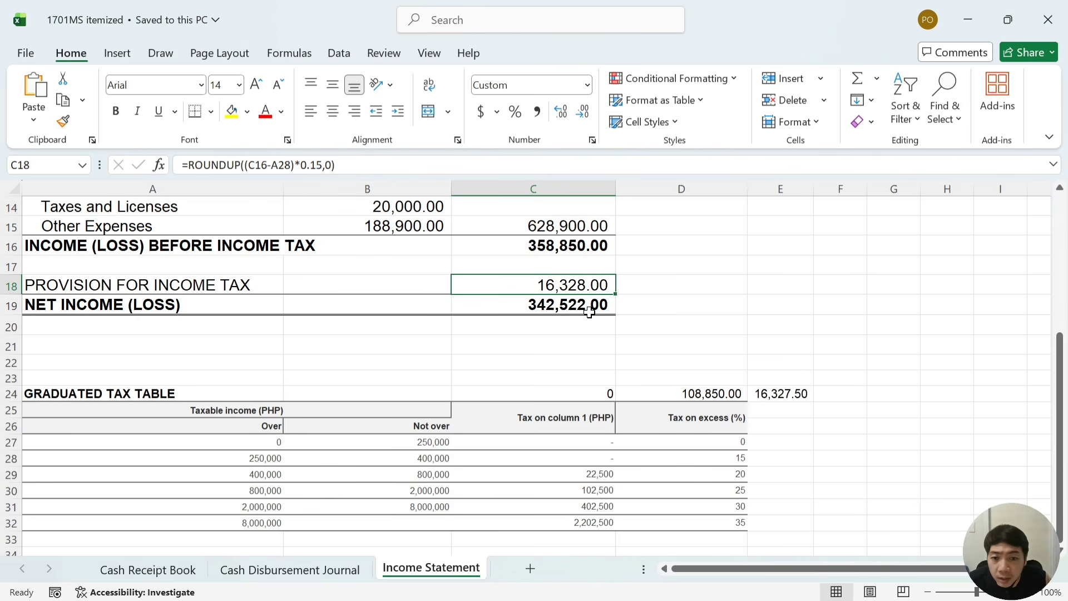
key("alt+Tab")
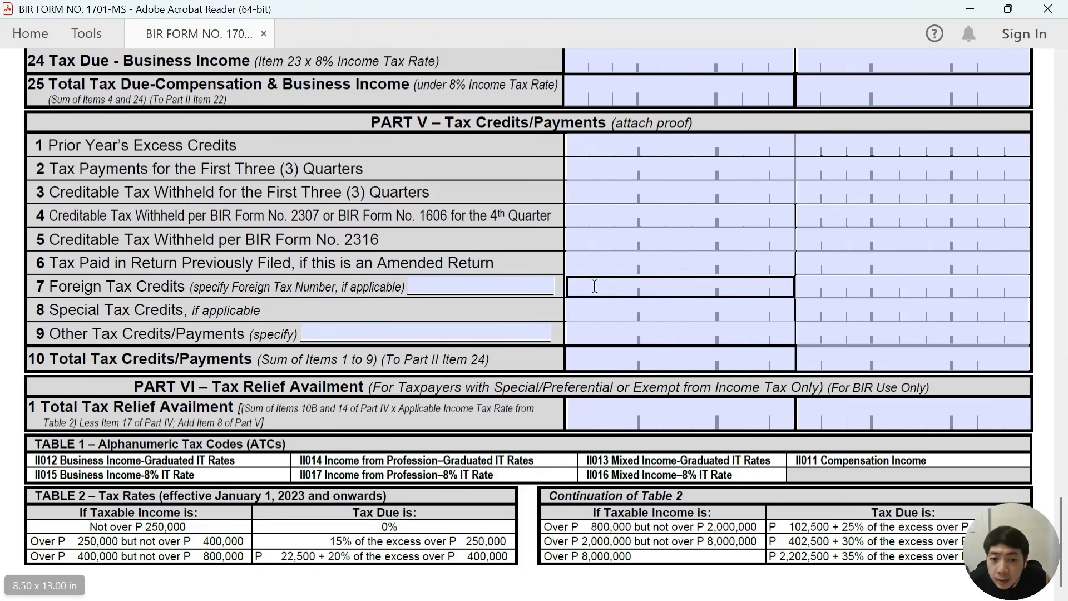
Enter 16328 in Item 18B total tax due under graduated rates, checking it against Excel
scroll(516, 285, "up", 2)
scroll(516, 286, "up", 4)
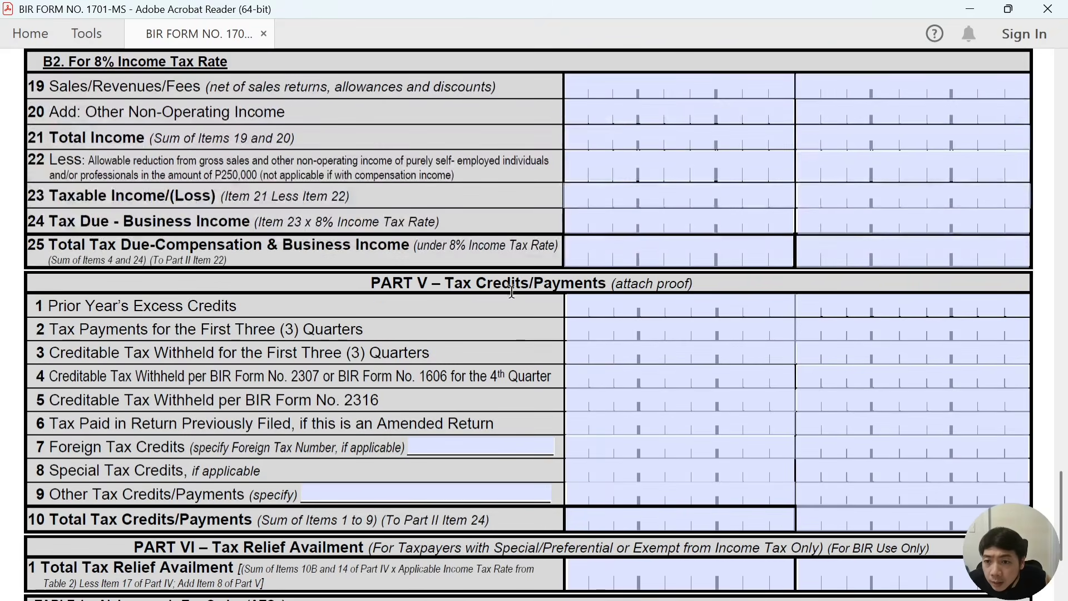
scroll(363, 282, "up", 4)
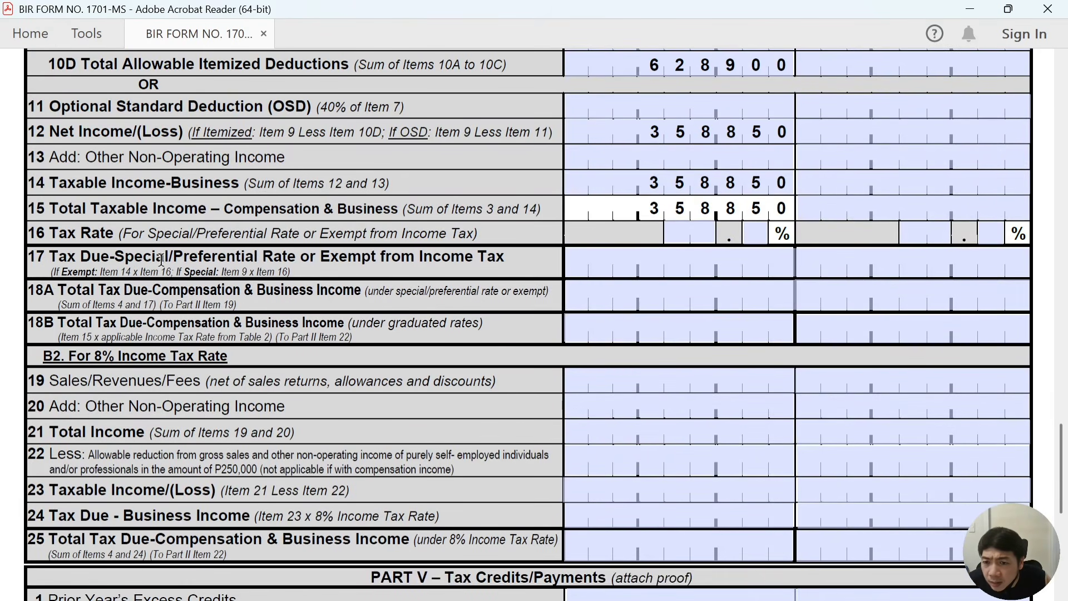
scroll(121, 303, "up", 1)
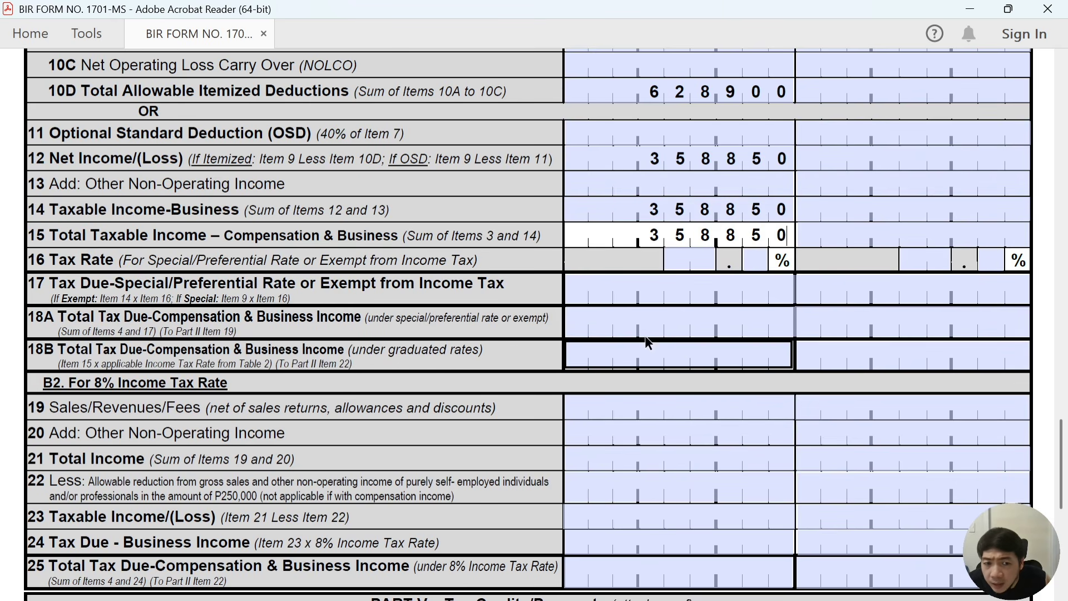
left_click(712, 352)
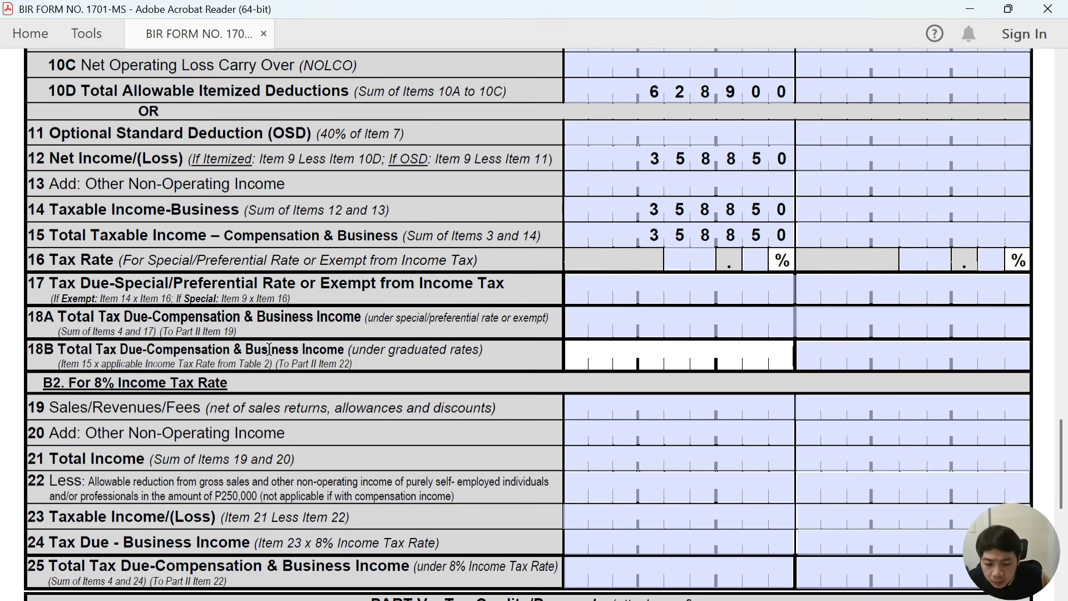
type("16")
key("alt+Tab")
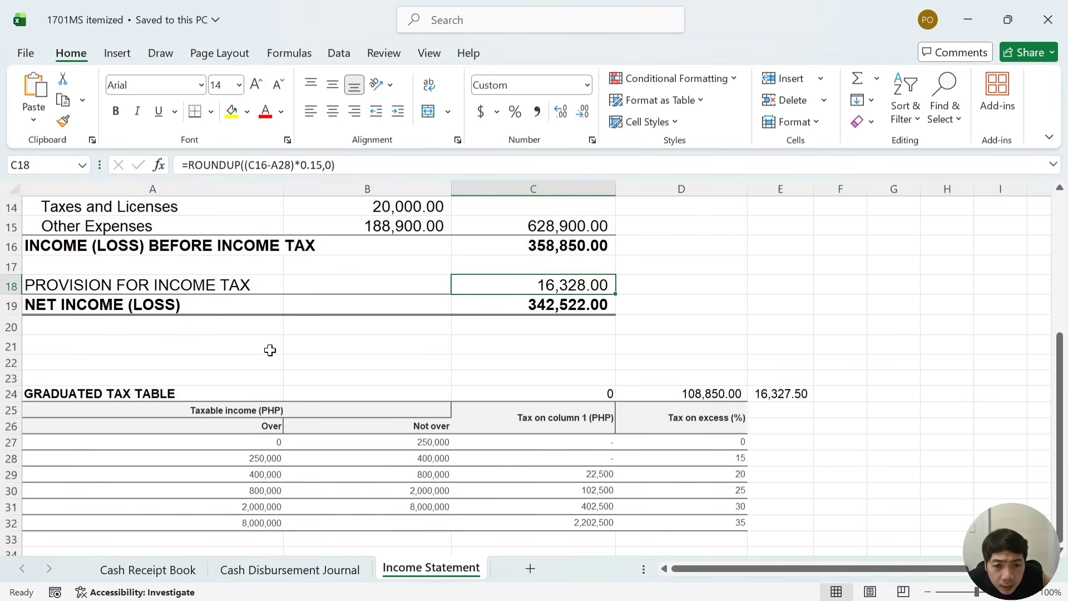
key("alt+Tab")
type("328")
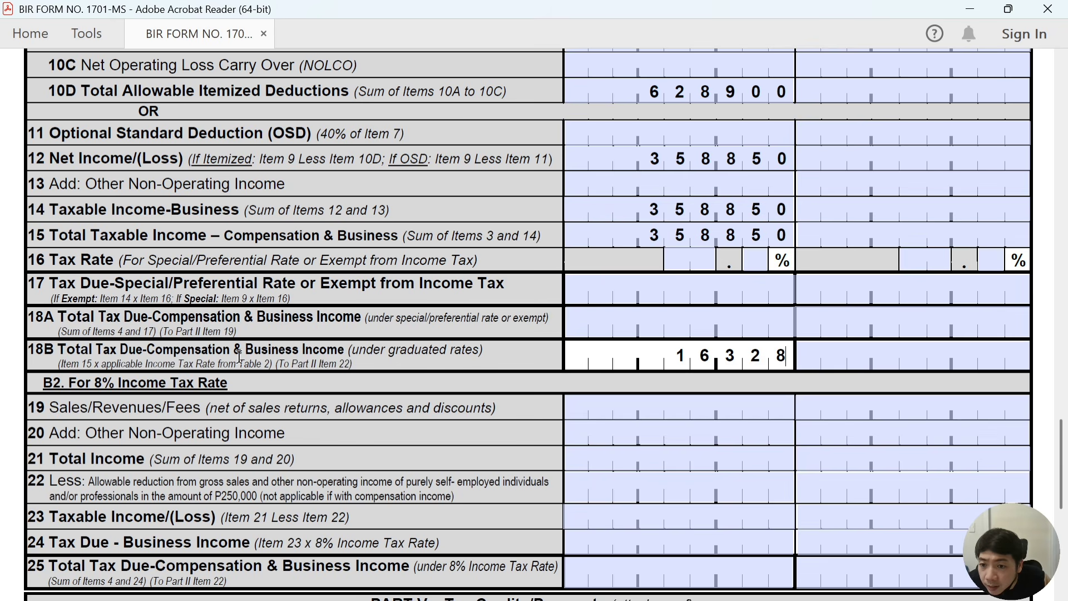
scroll(122, 384, "down", 1)
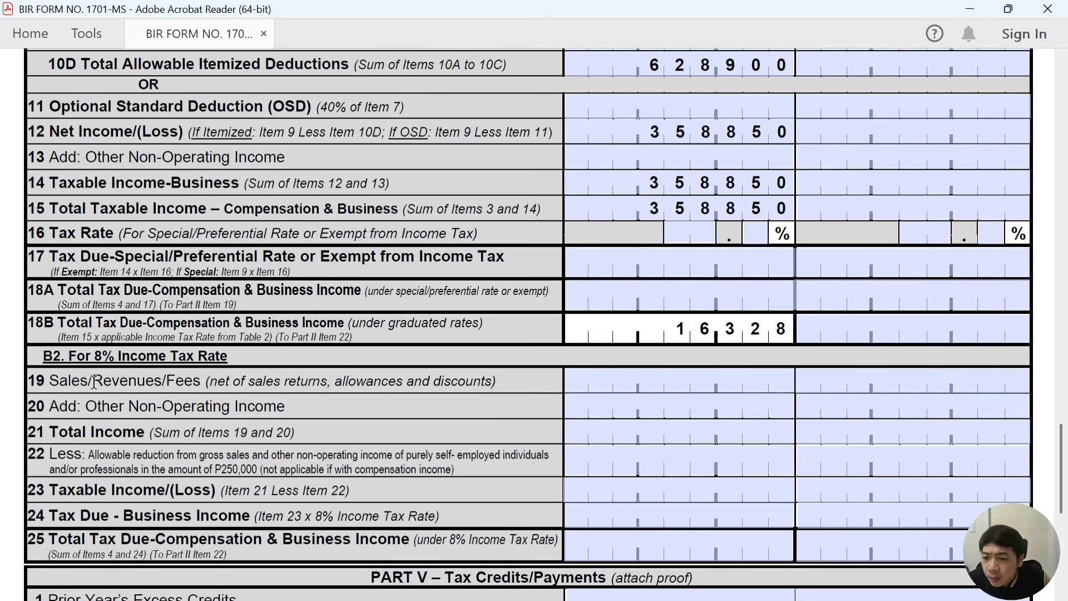
Scroll down to Part V Tax Credits/Payments and select the prior year's excess credits field
scroll(686, 404, "down", 1)
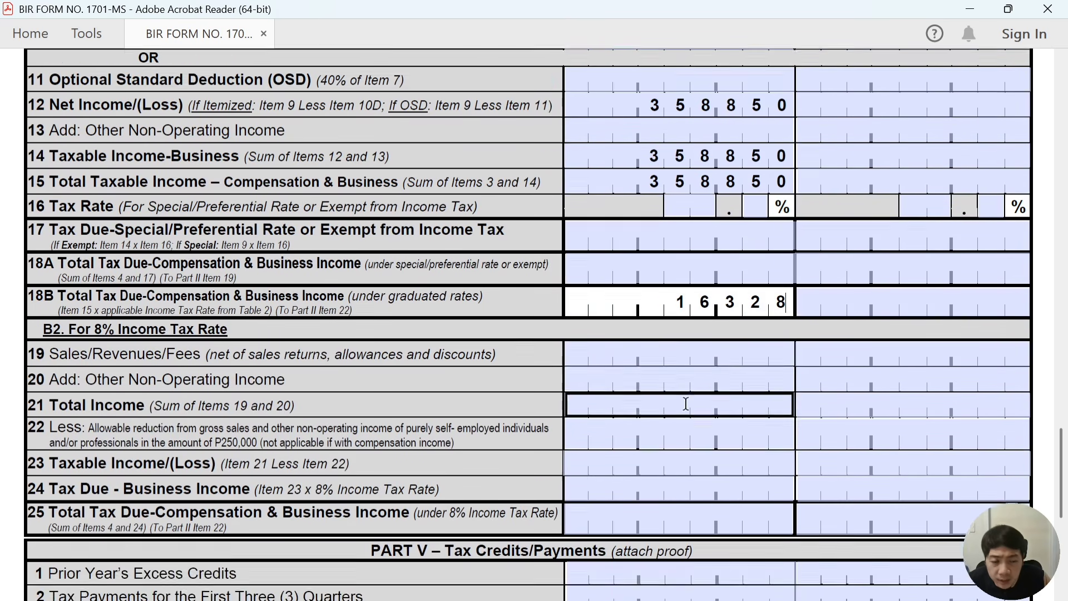
scroll(686, 404, "down", 3)
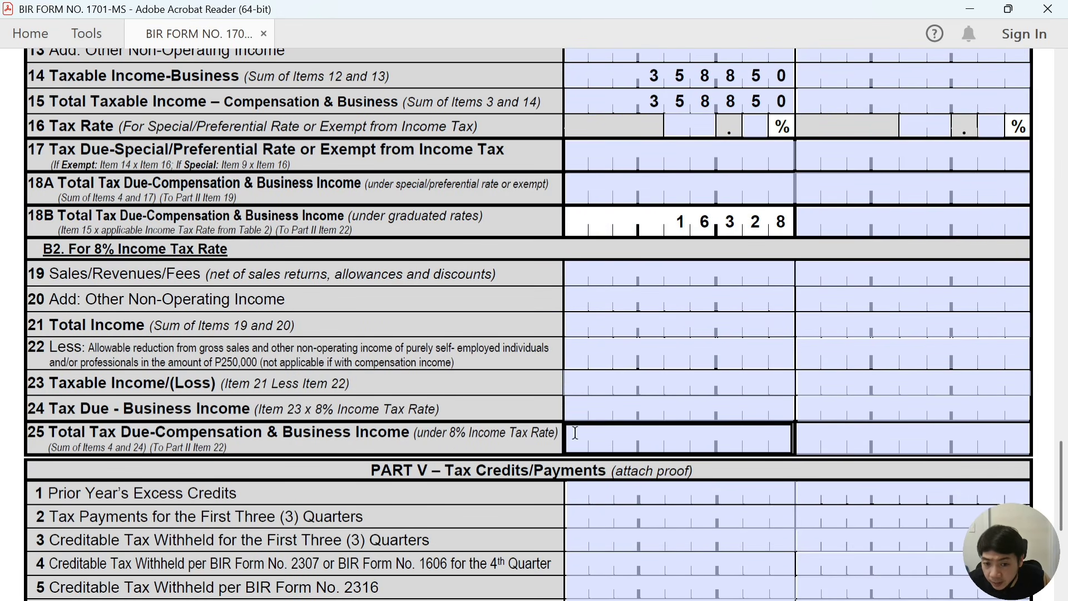
scroll(610, 420, "down", 8)
scroll(610, 420, "down", 3)
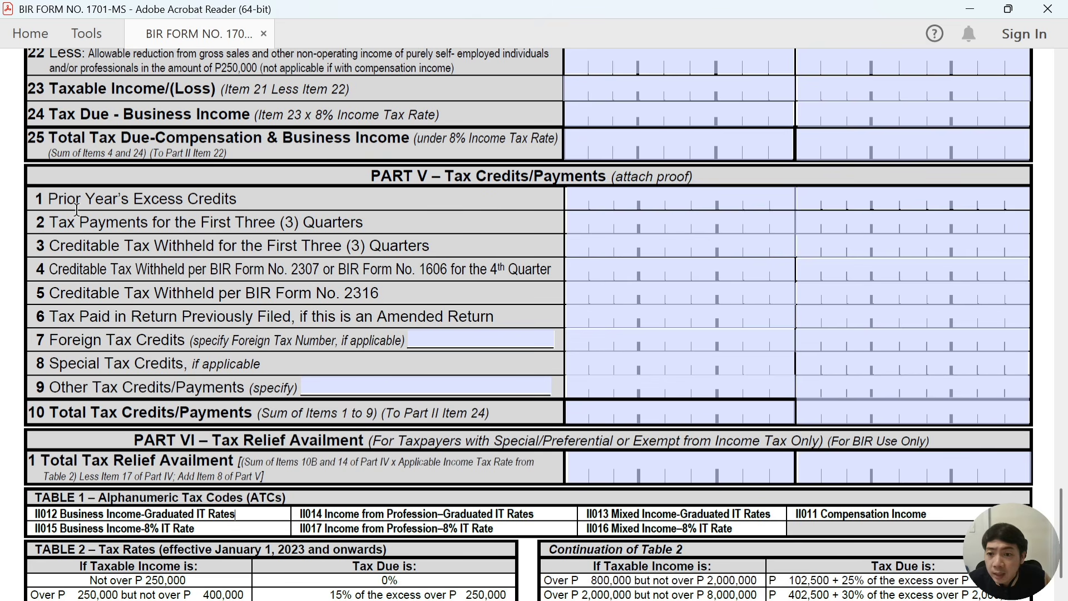
left_click(683, 206)
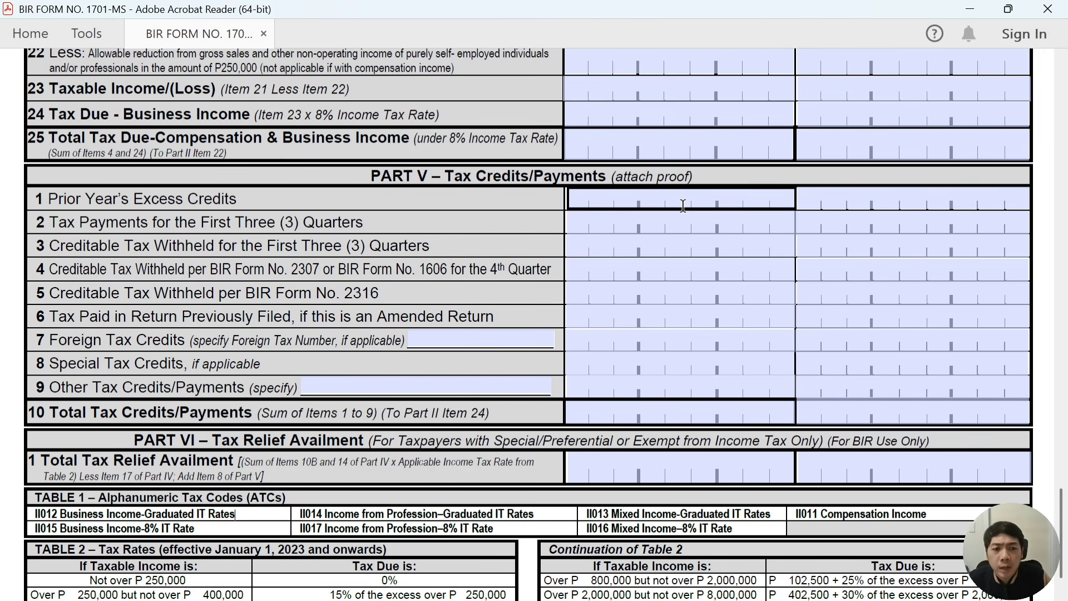
Step through the Item 1, 2 and 3 amount fields, then switch to the Excel workbook
left_click(764, 203)
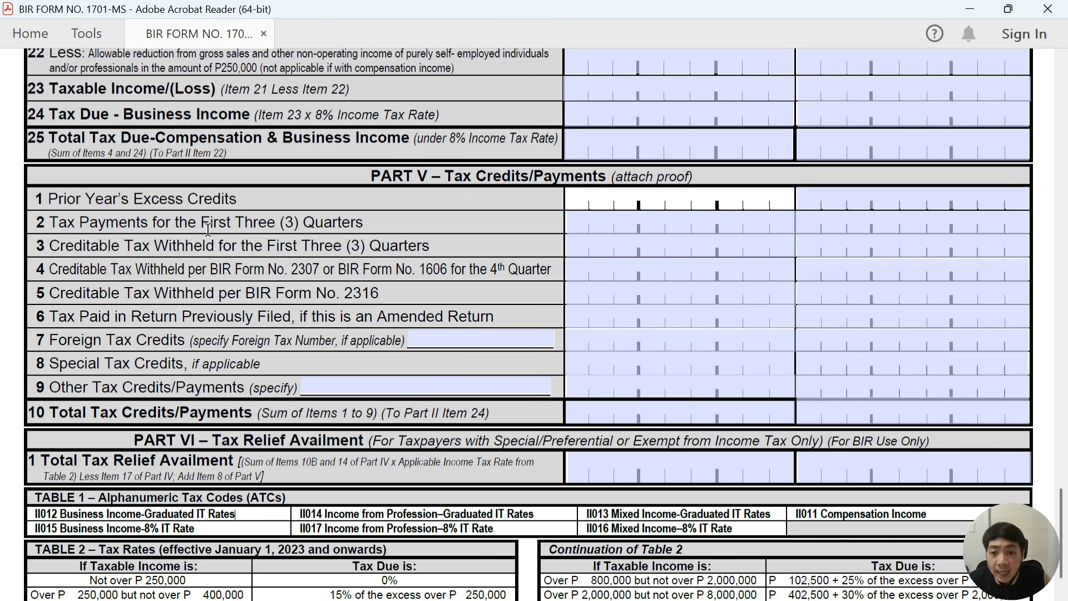
left_click(740, 228)
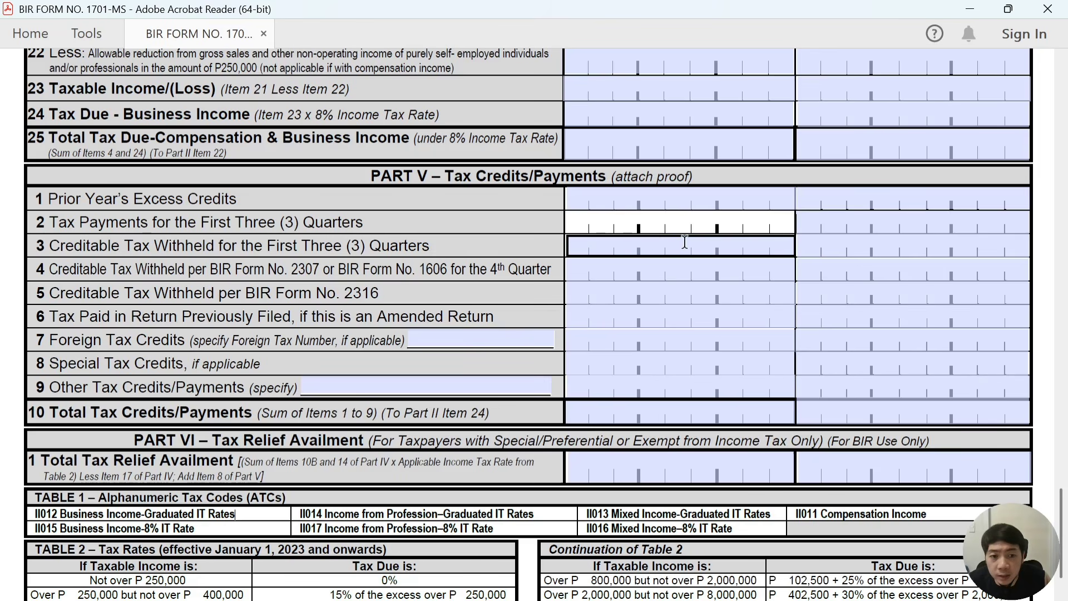
left_click(717, 249)
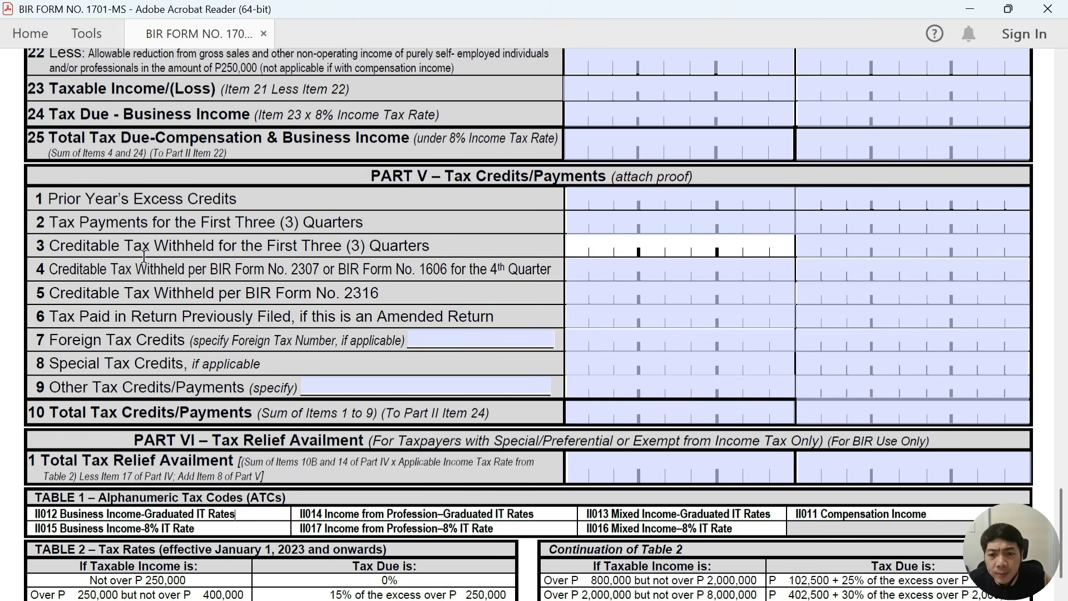
key("alt+Tab")
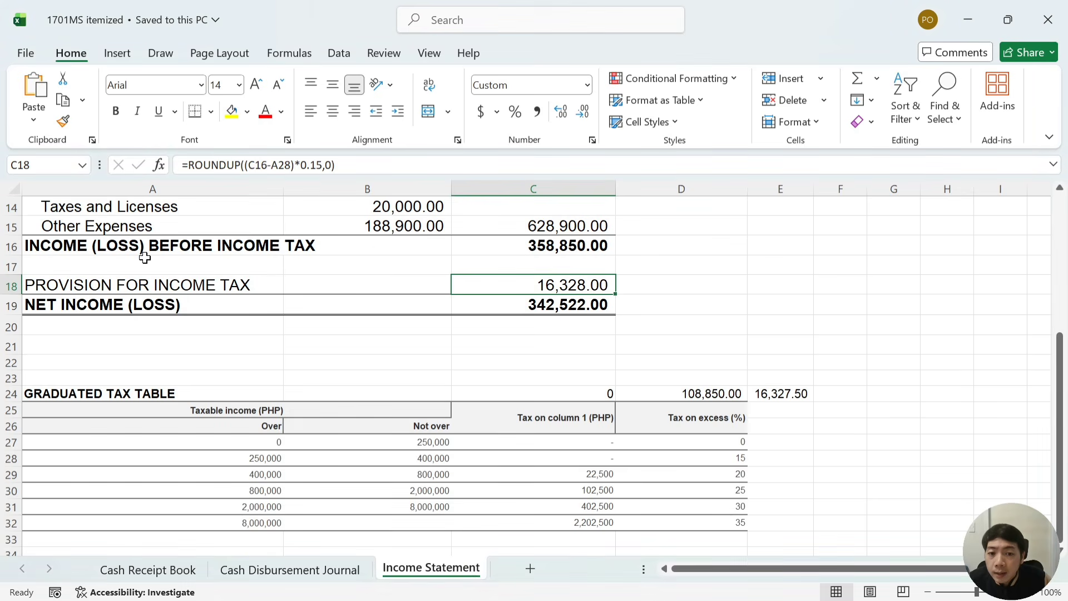
Read the 7,649.25 '1st to 3rd 2307' withholding total on the Cash Receipt Book sheet, then return to Acrobat
left_click(155, 569)
left_click(424, 410)
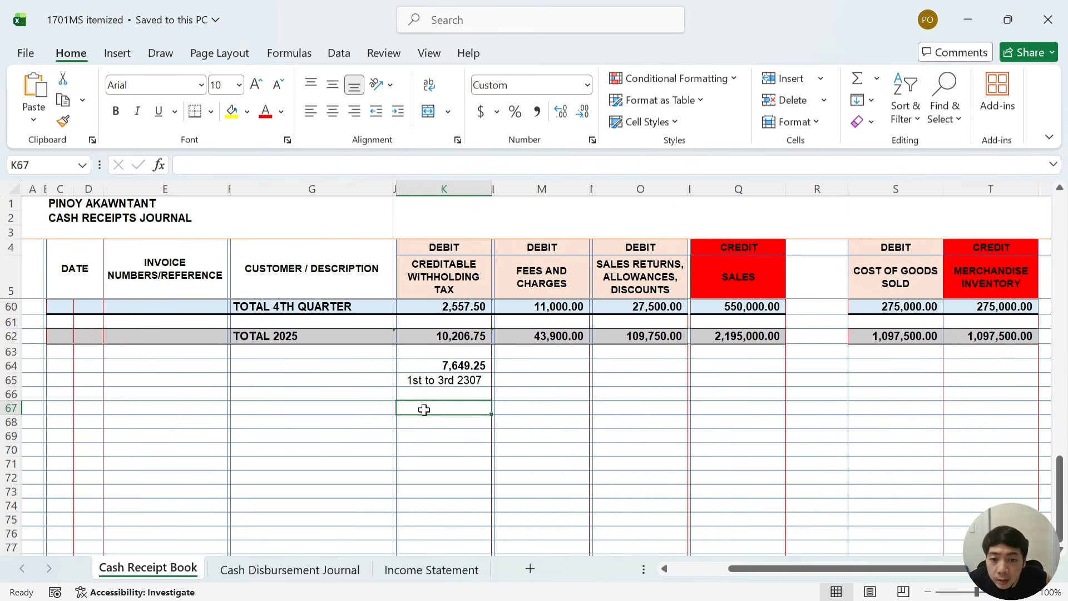
key("Up")
key("Up")
key("Up")
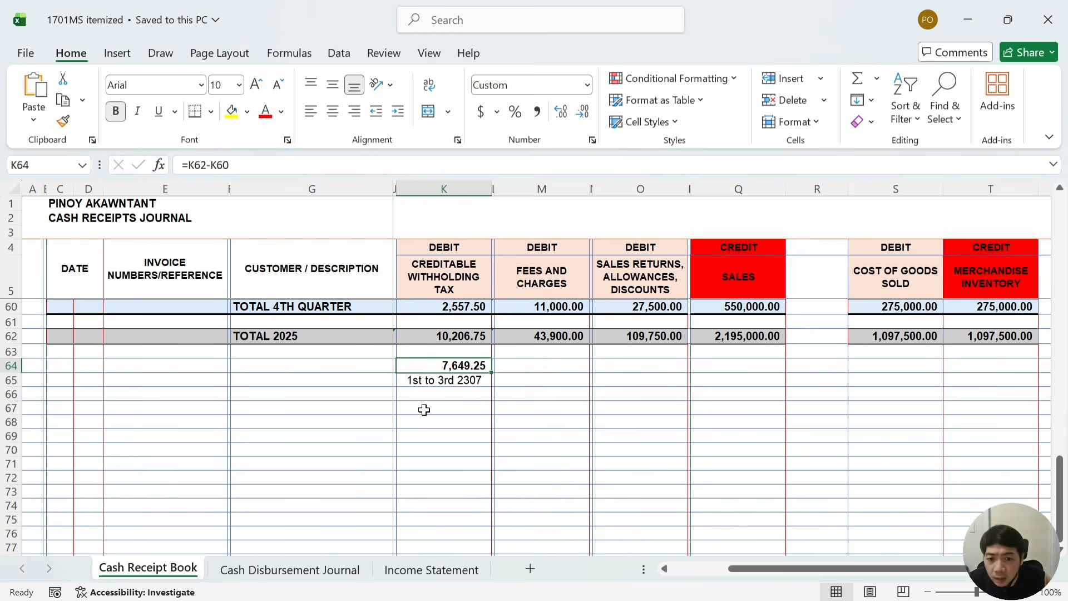
scroll(424, 409, "up", 4)
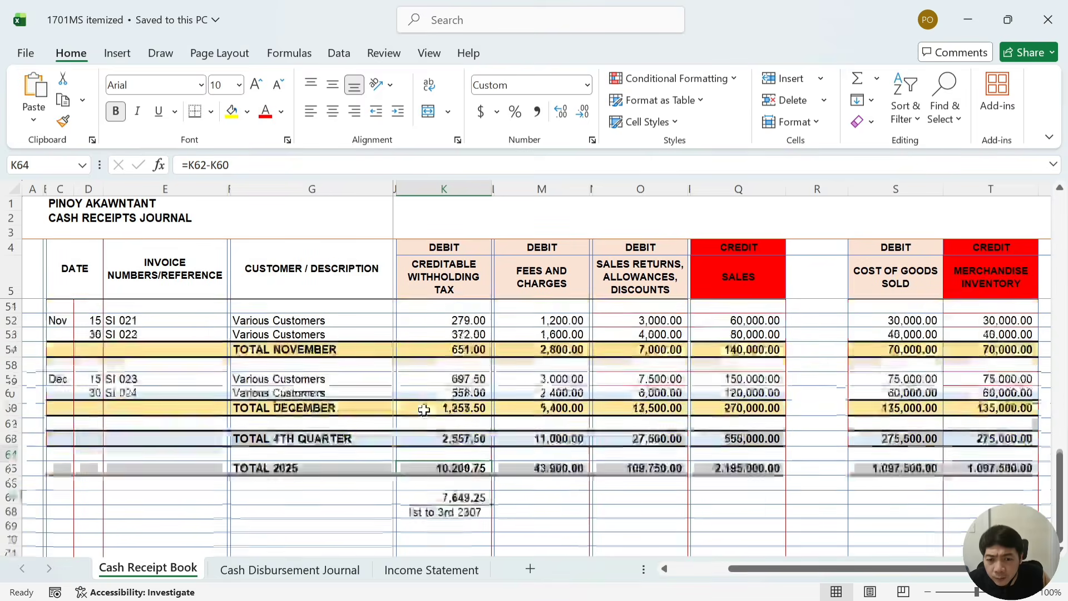
scroll(424, 410, "down", 2)
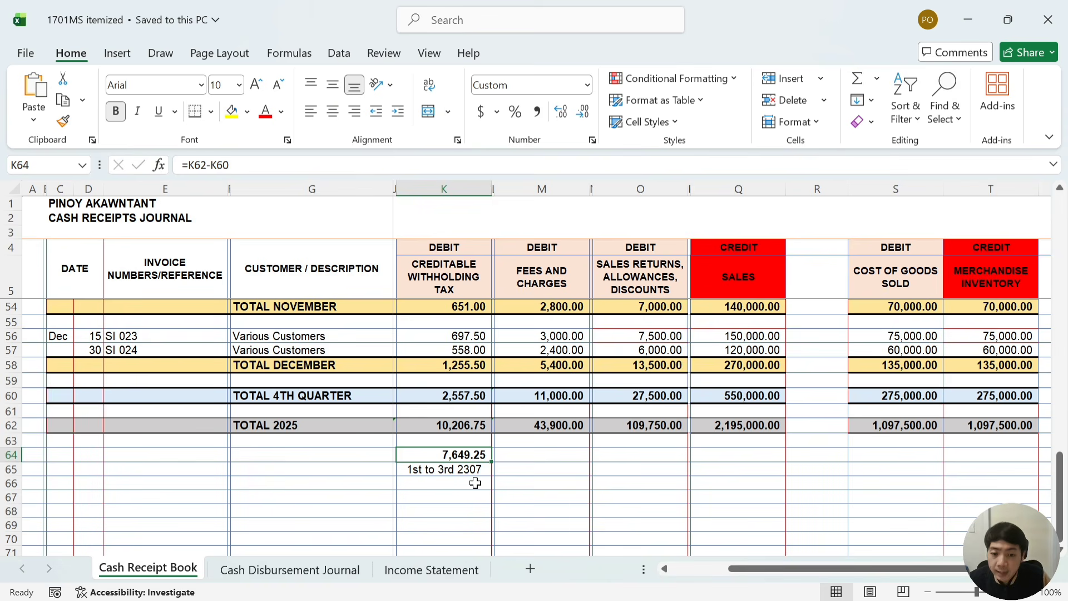
key("alt")
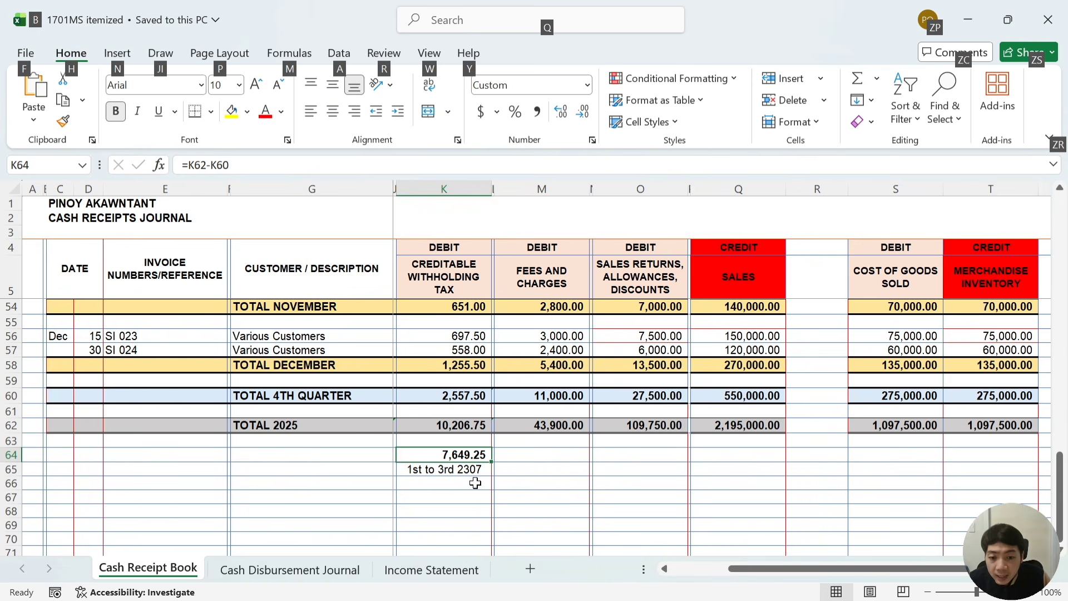
key("alt+Tab")
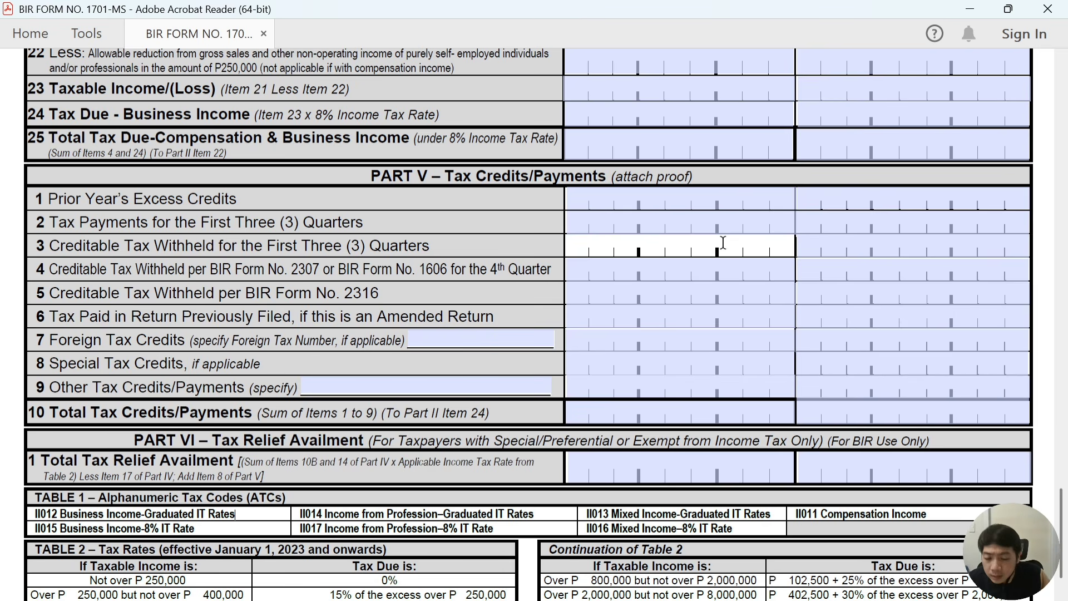
Enter 7649 in Item 3, then 2558 in Item 4 after checking Excel's 4th-quarter withholding total
type("7649")
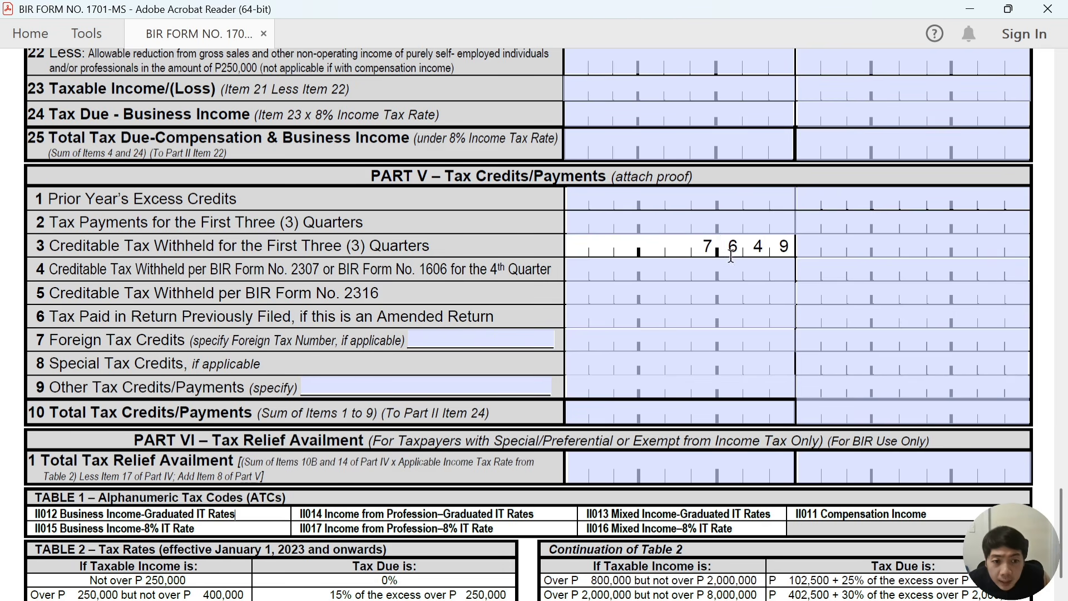
key("Tab")
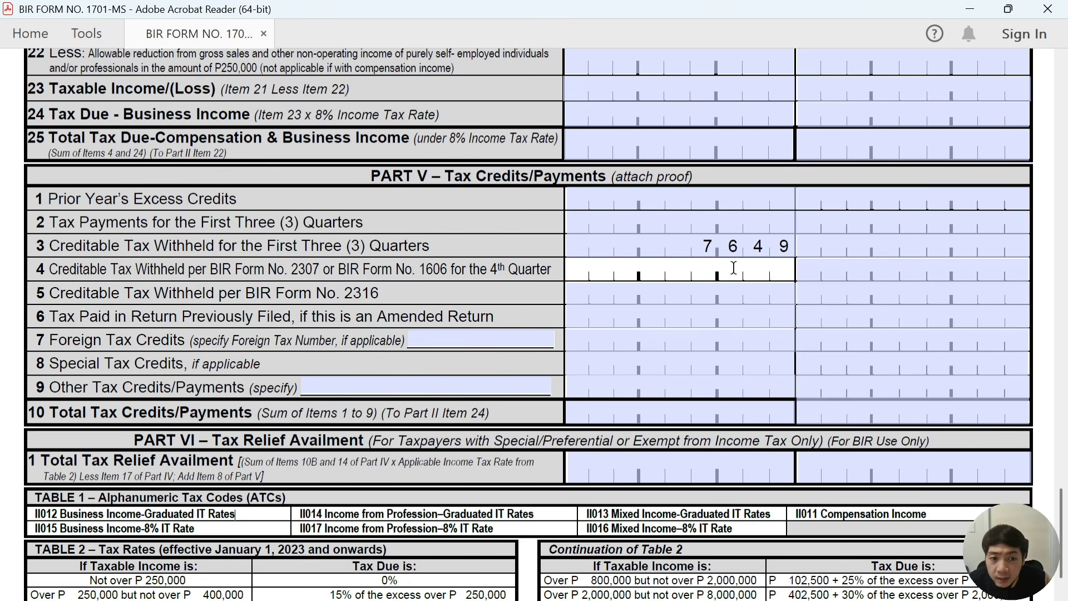
key("alt+Tab")
key("Up")
key("Up")
key("Up")
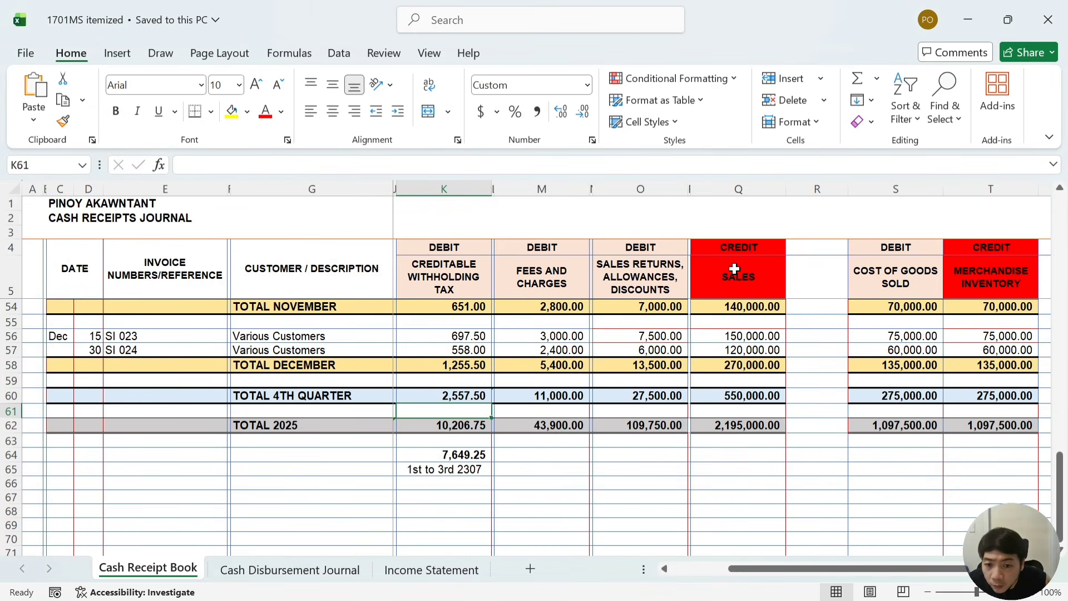
key("Up")
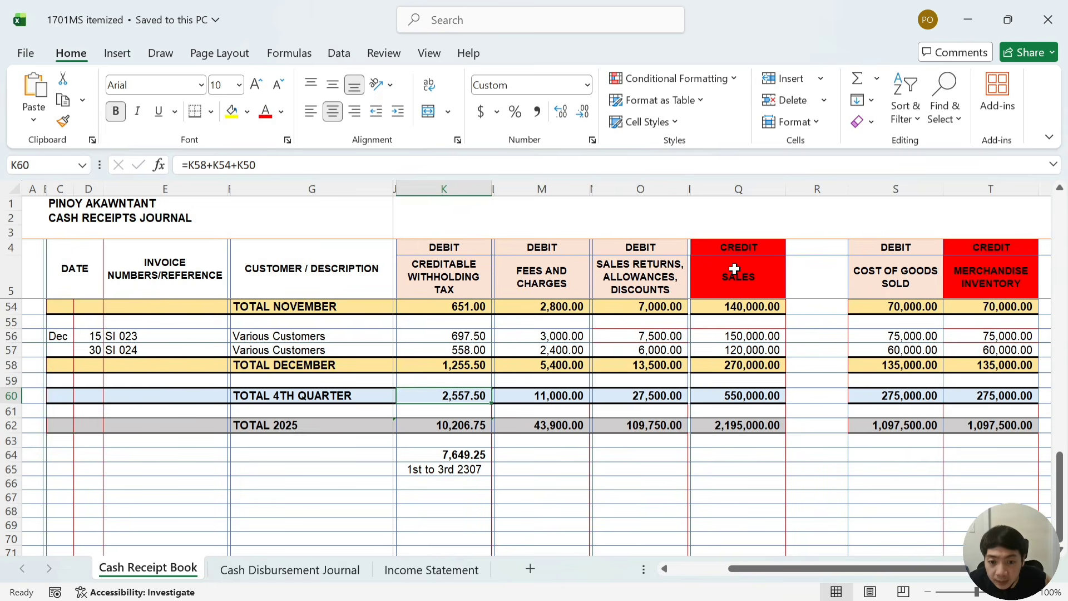
key("alt+Tab")
type("255")
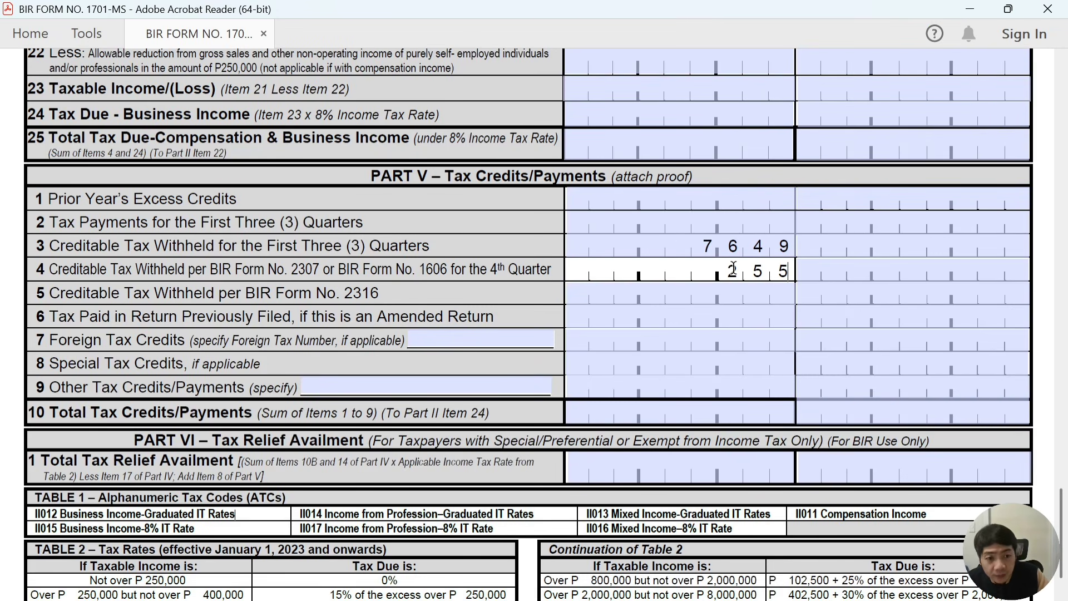
type("8")
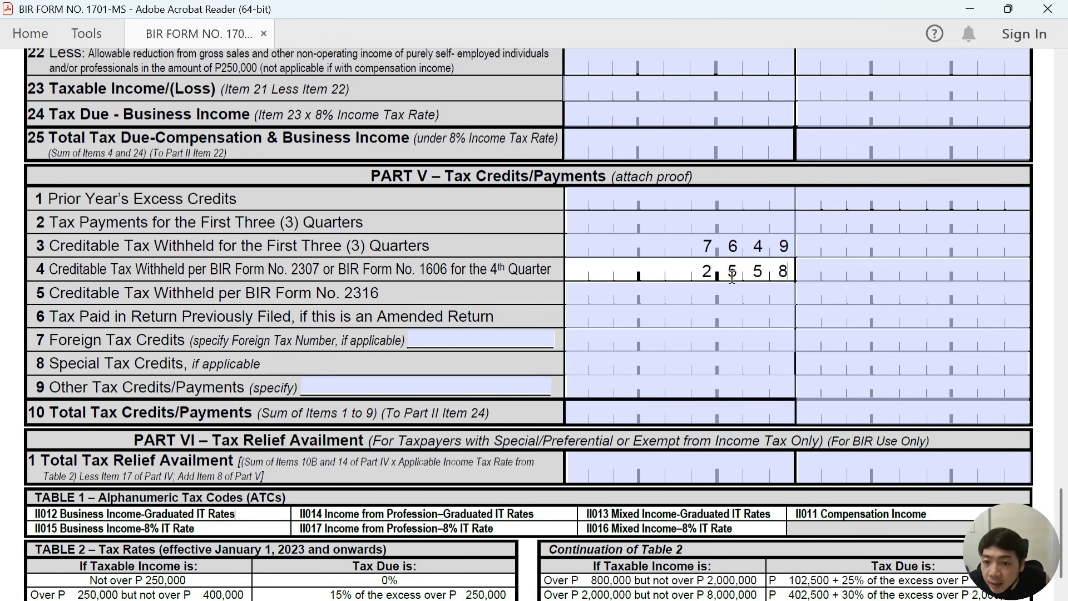
left_click(729, 292)
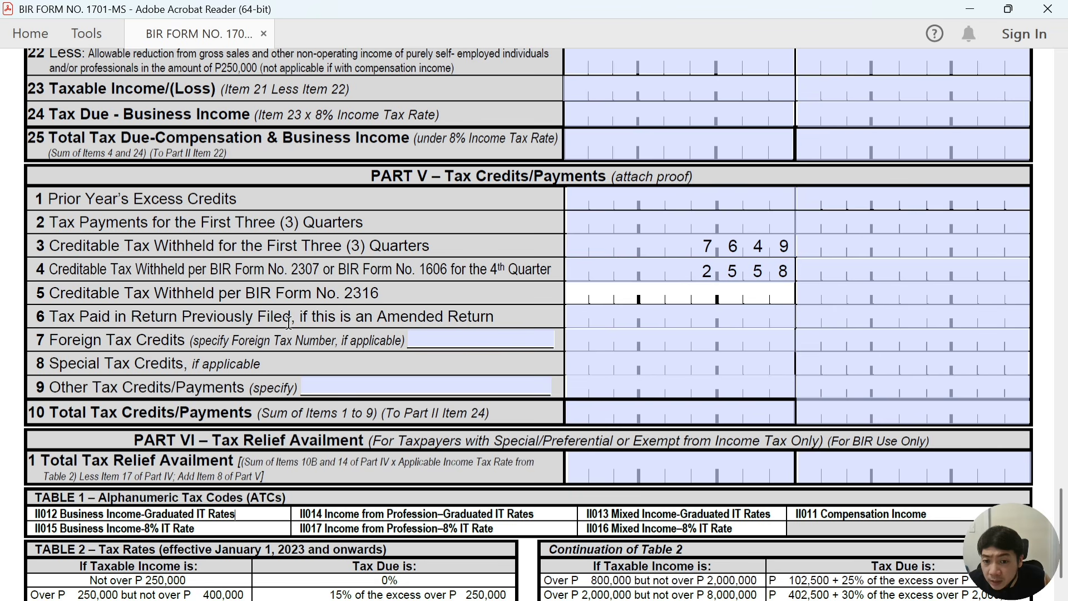
left_click(762, 323)
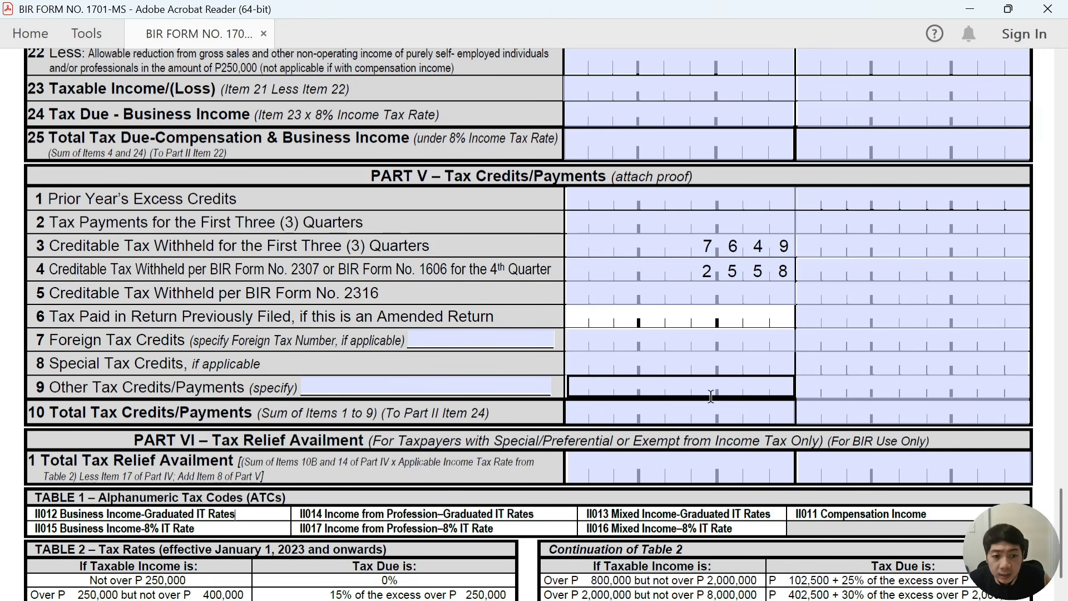
left_click(774, 388)
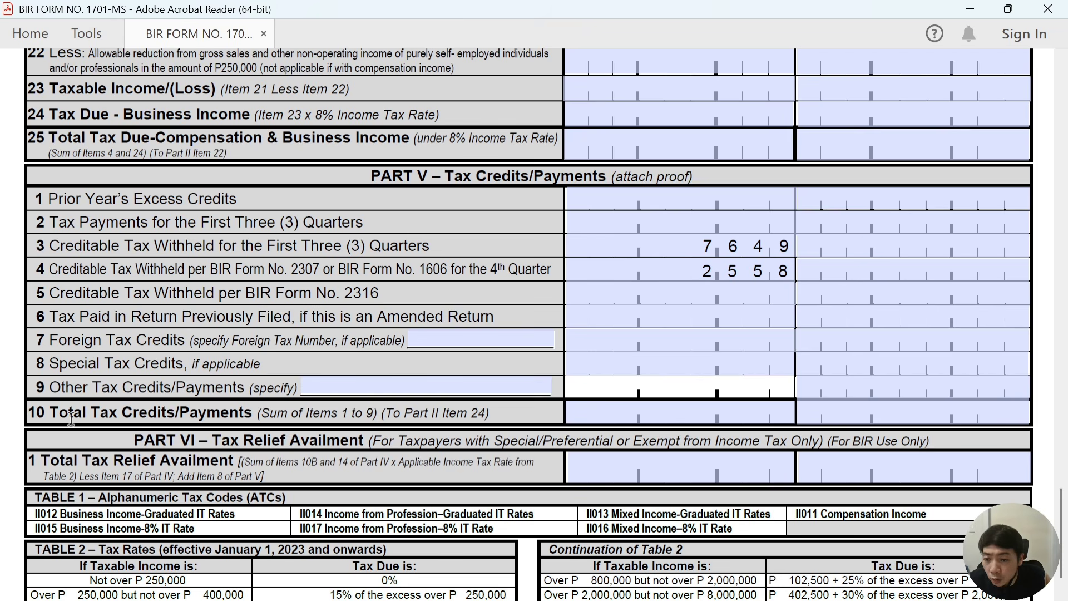
left_click(726, 412)
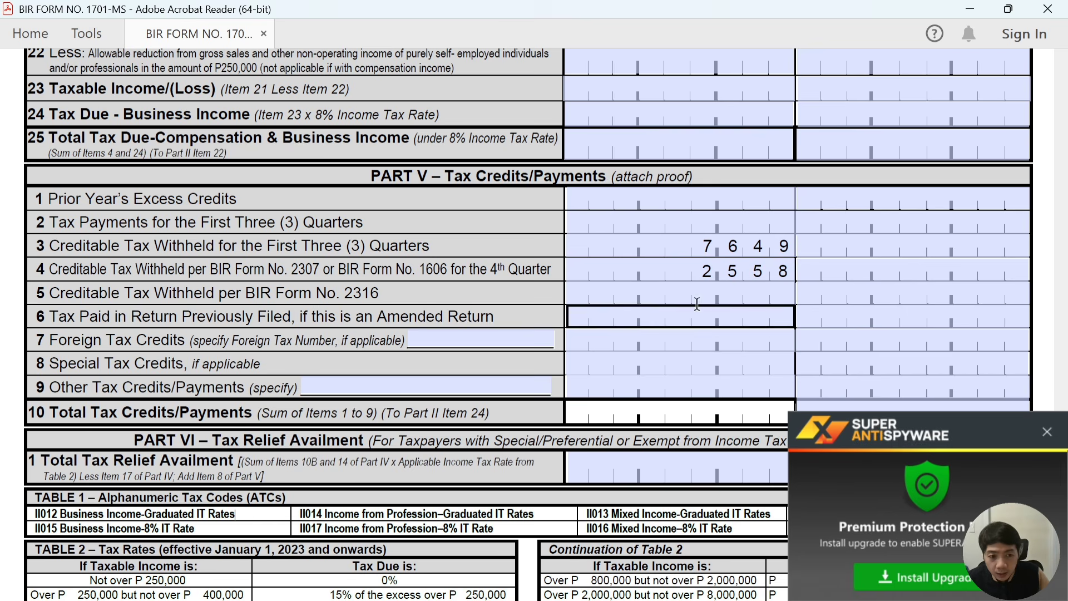
left_click(1047, 432)
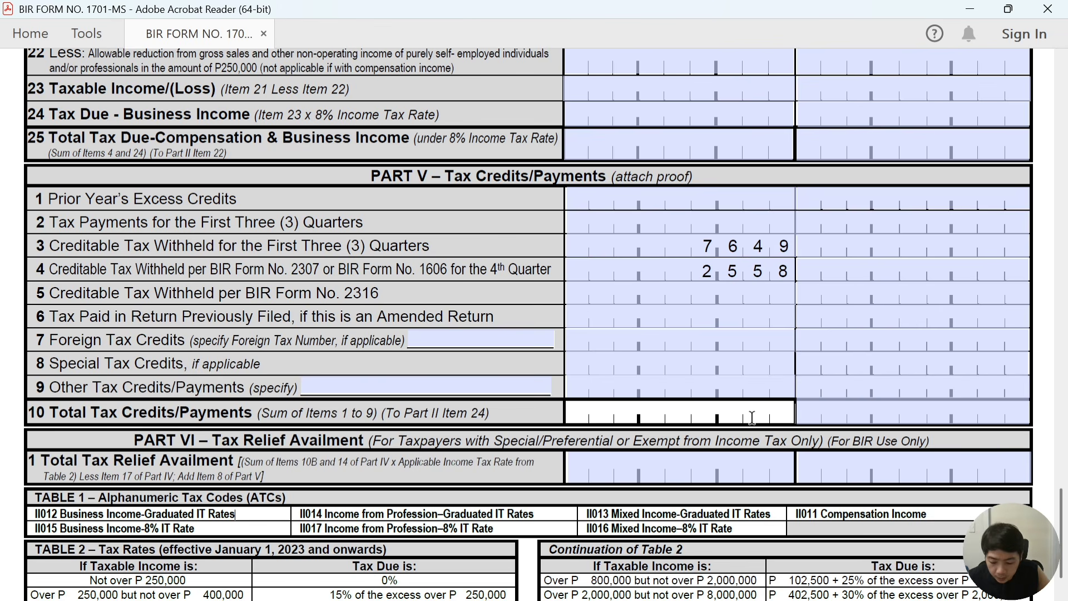
Type 10207 as Item 10 Total Tax Credits/Payments, the sum of Items 3 and 4
type("102")
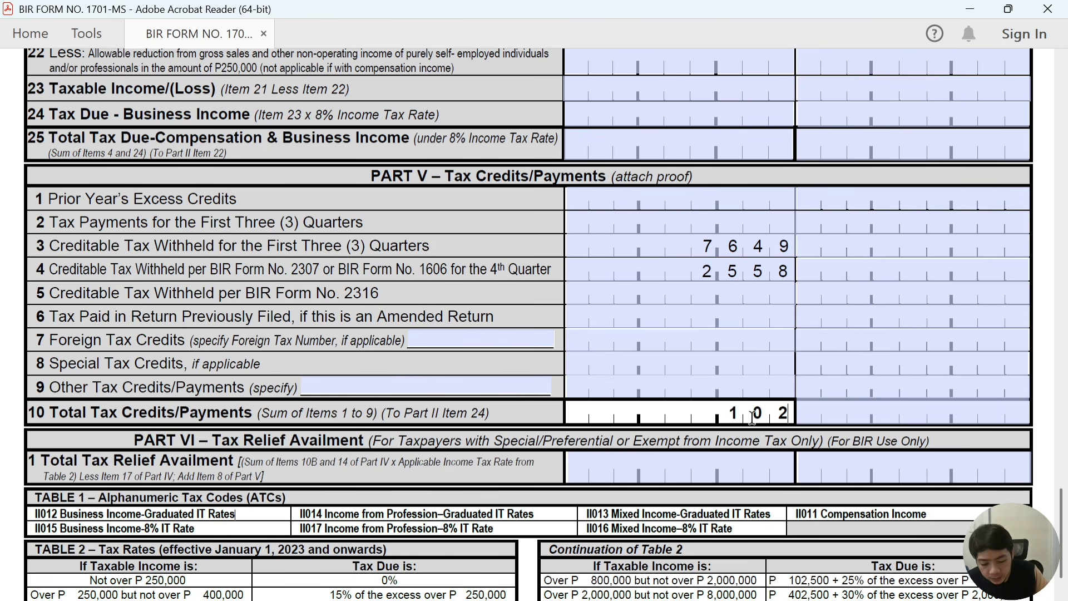
type("07")
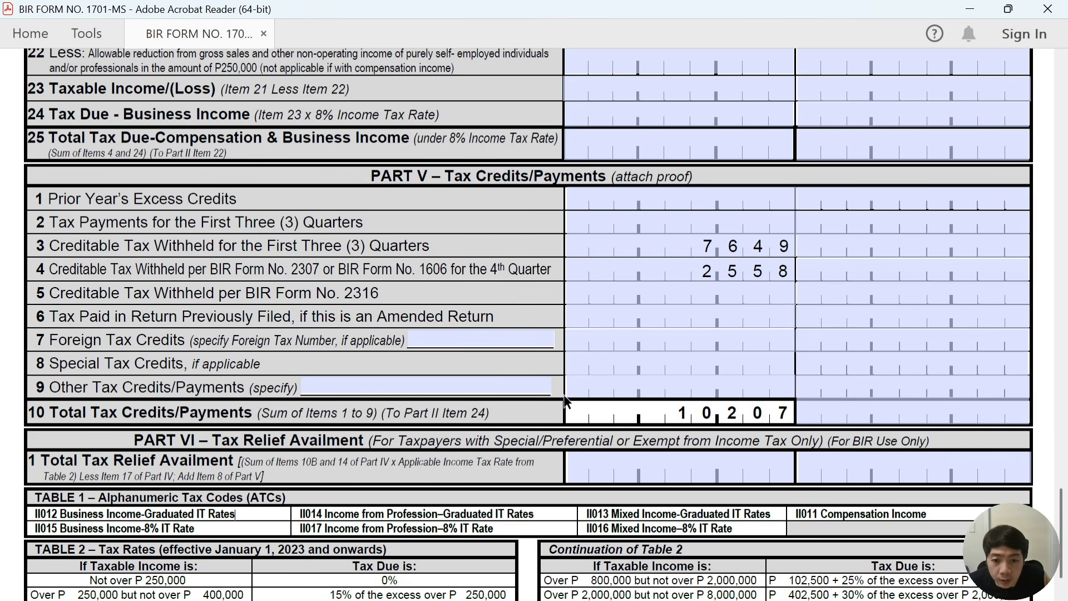
scroll(566, 403, "down", 2)
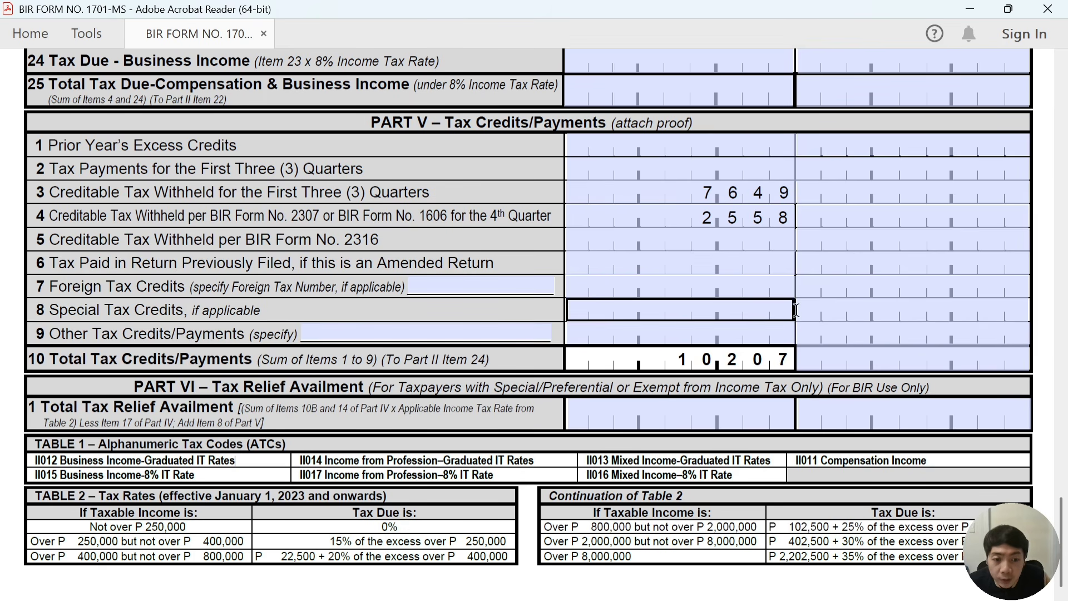
Scroll back up from page 2 to Part II items 16–31 on page 1
left_click(805, 341)
scroll(805, 340, "up", 10)
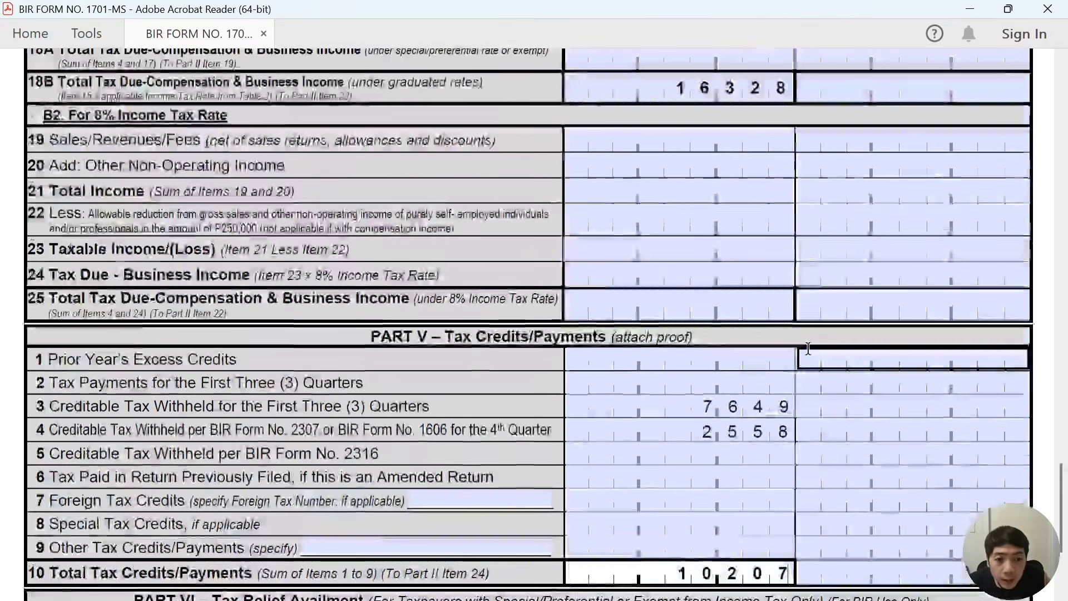
scroll(810, 355, "up", 18)
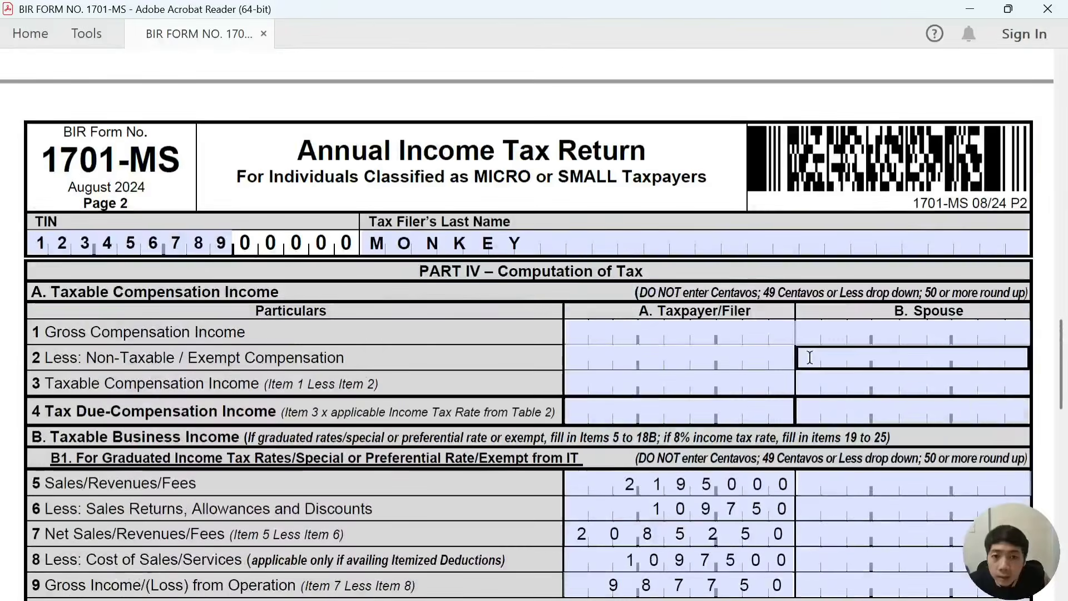
scroll(810, 360, "up", 9)
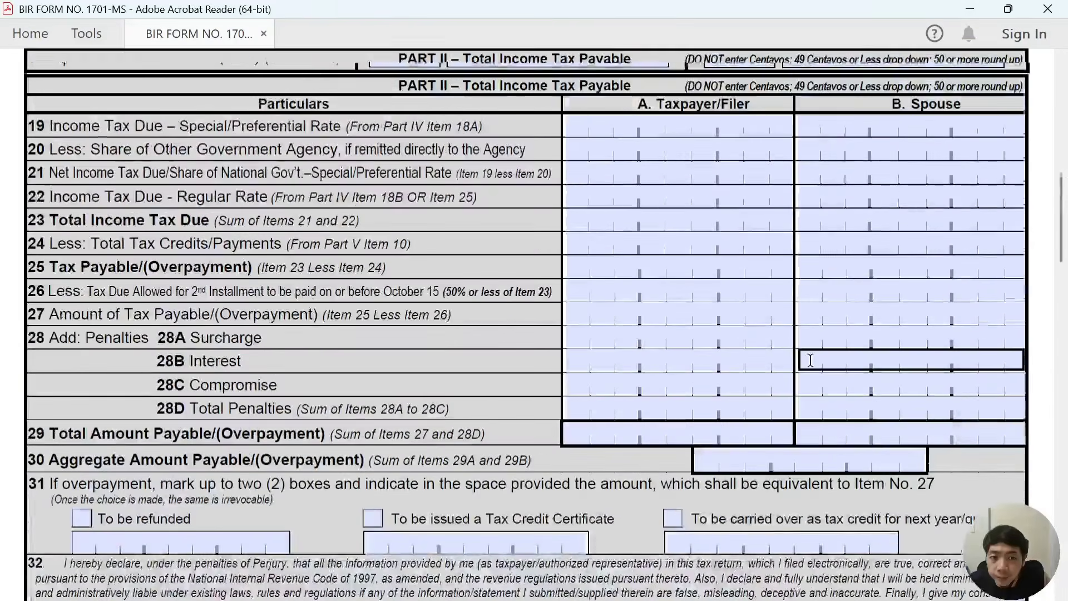
scroll(811, 368, "up", 1)
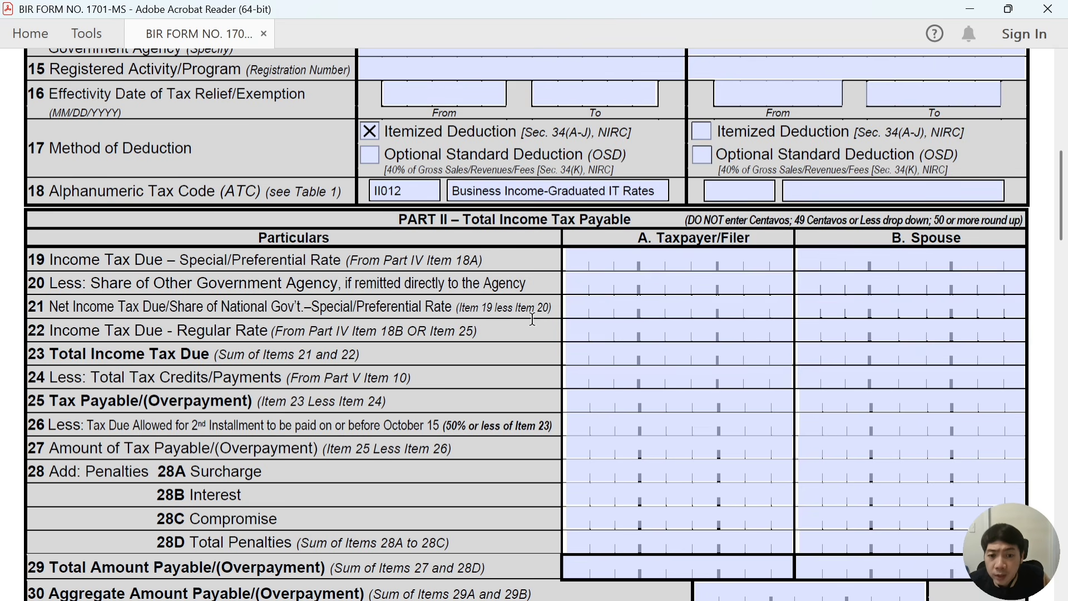
left_click(693, 313)
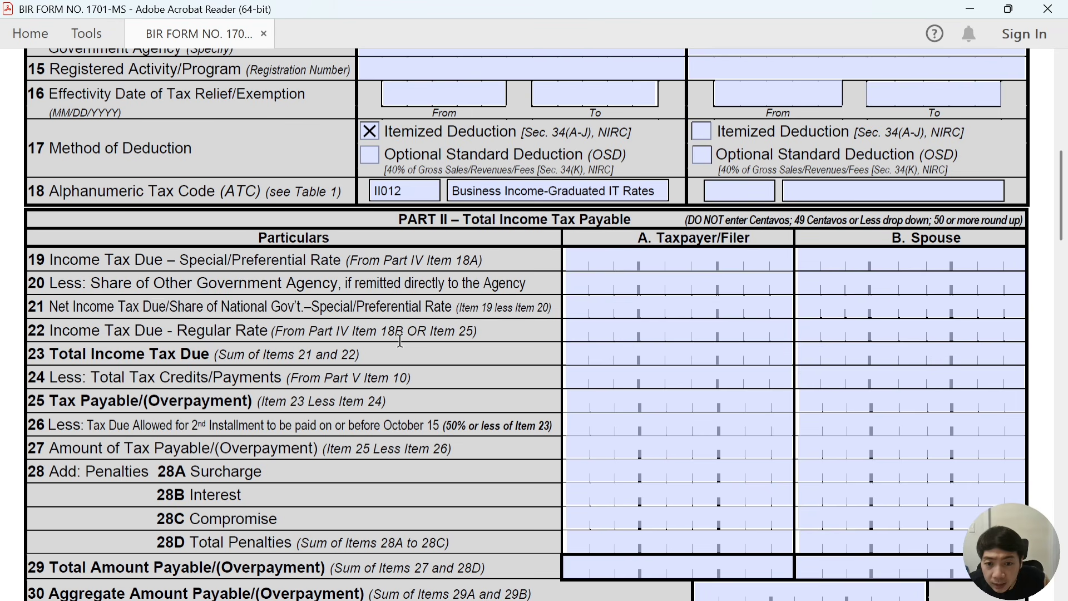
left_click_drag(1064, 230, 1064, 501)
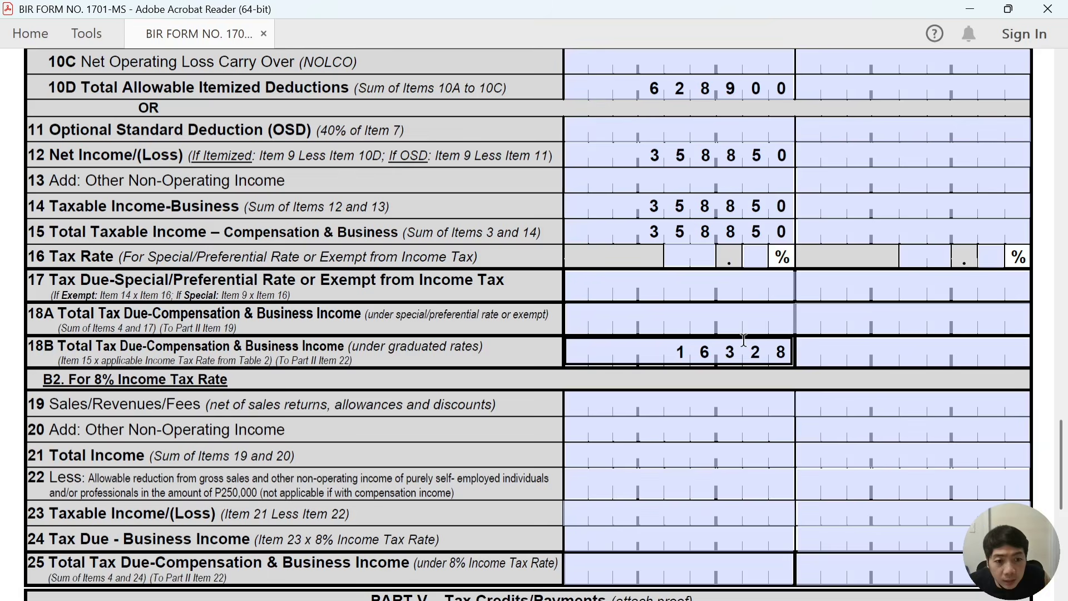
scroll(744, 339, "up", 15)
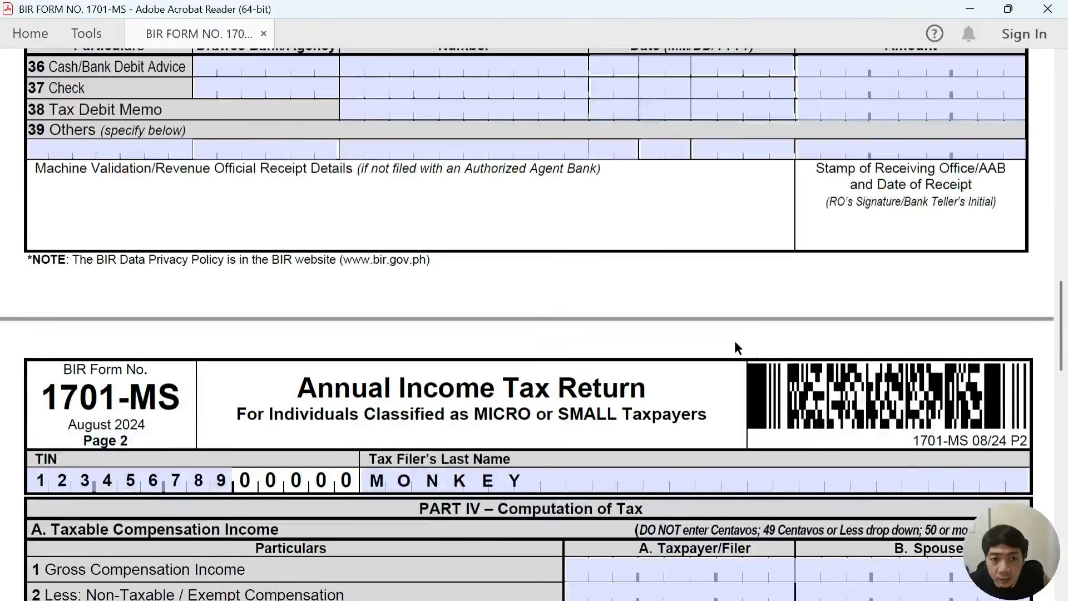
scroll(734, 340, "up", 15)
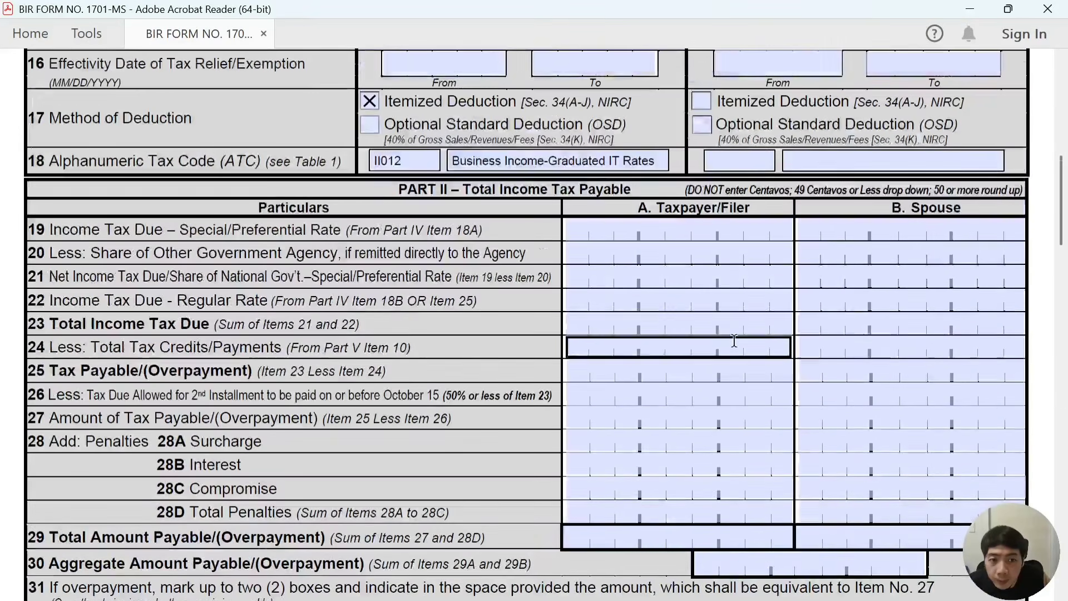
Enter 16328 in Item 22 Income Tax Due-Regular Rate and Item 23 Total Income Tax Due
left_click(648, 303)
type("16")
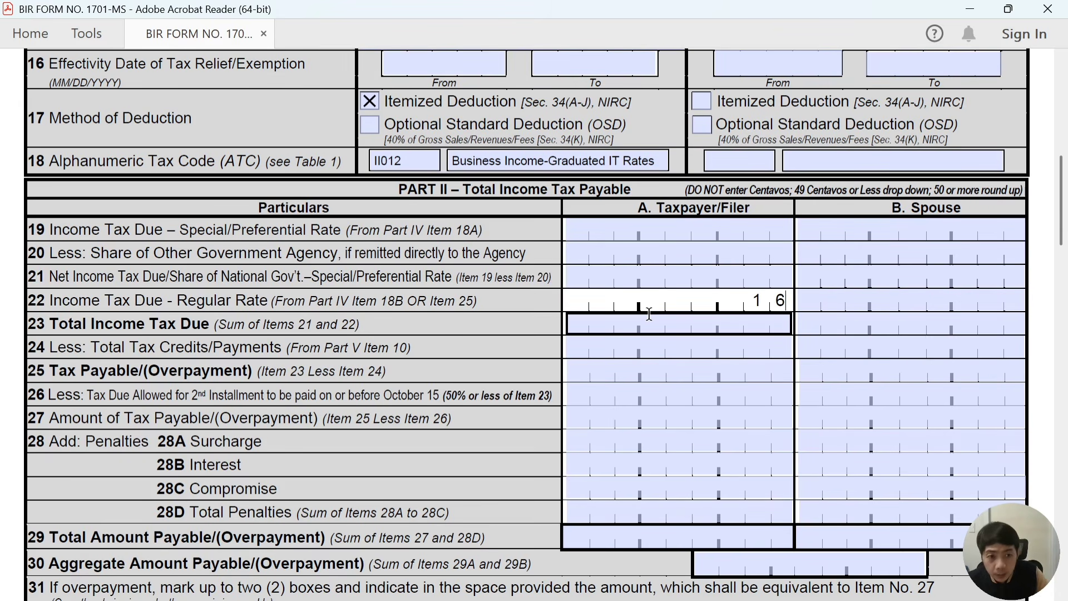
type("3")
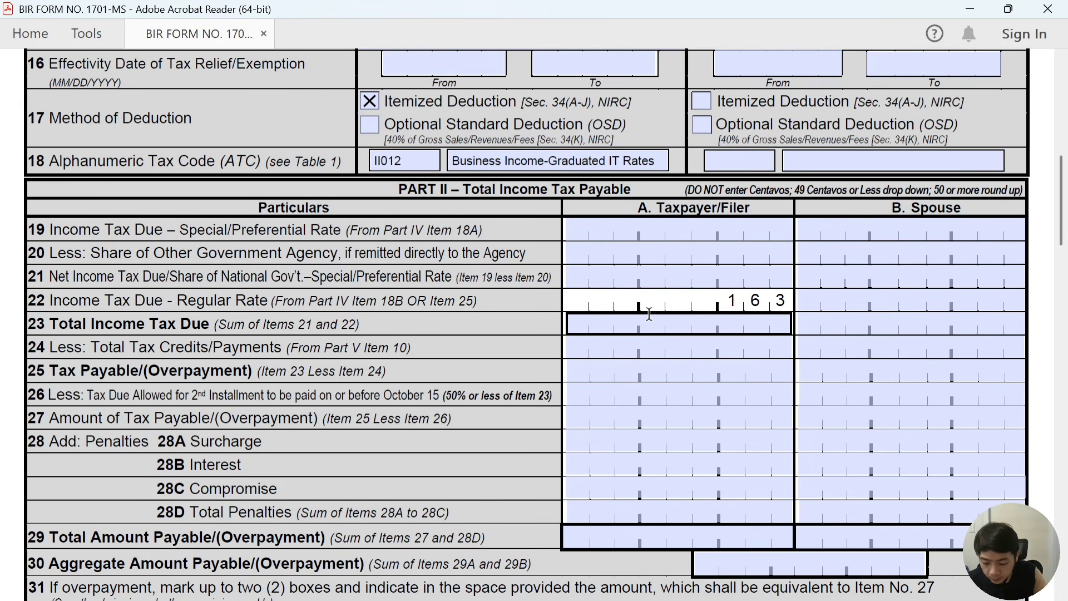
type("28")
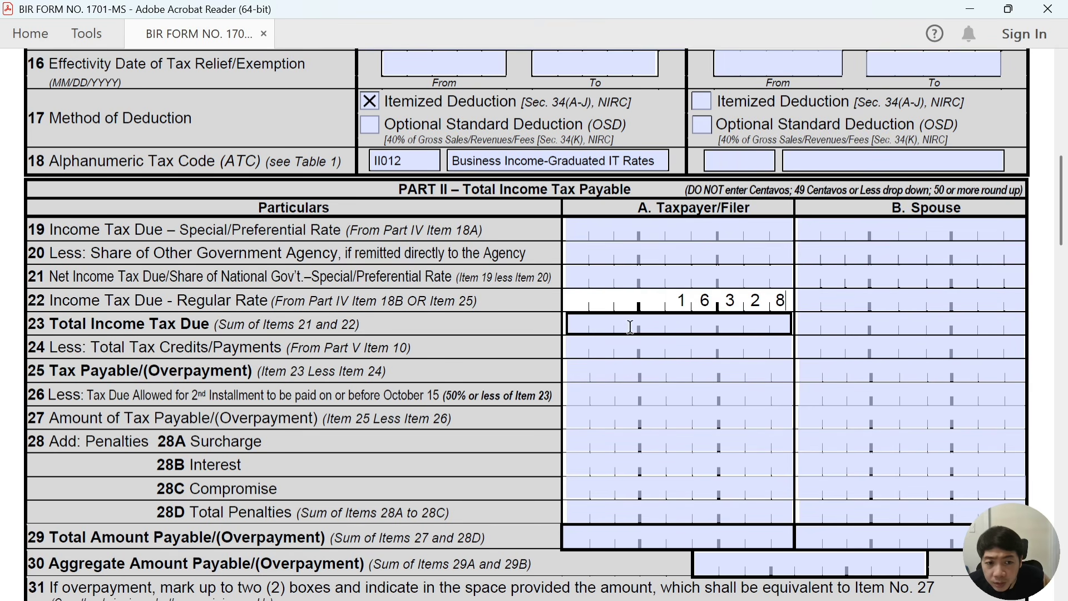
left_click(662, 326)
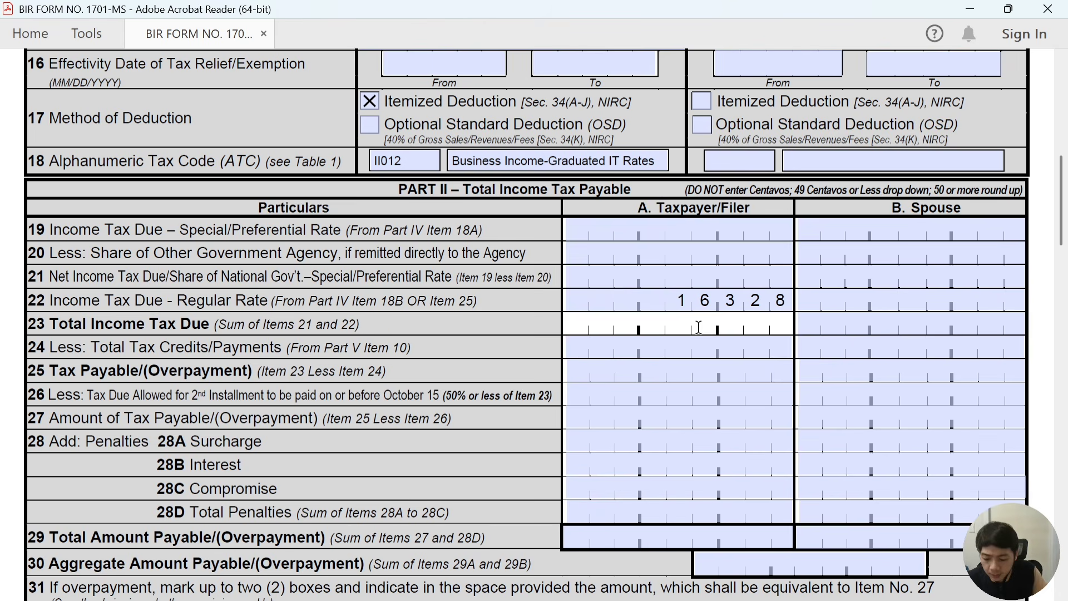
type("1632")
key("BackSpace")
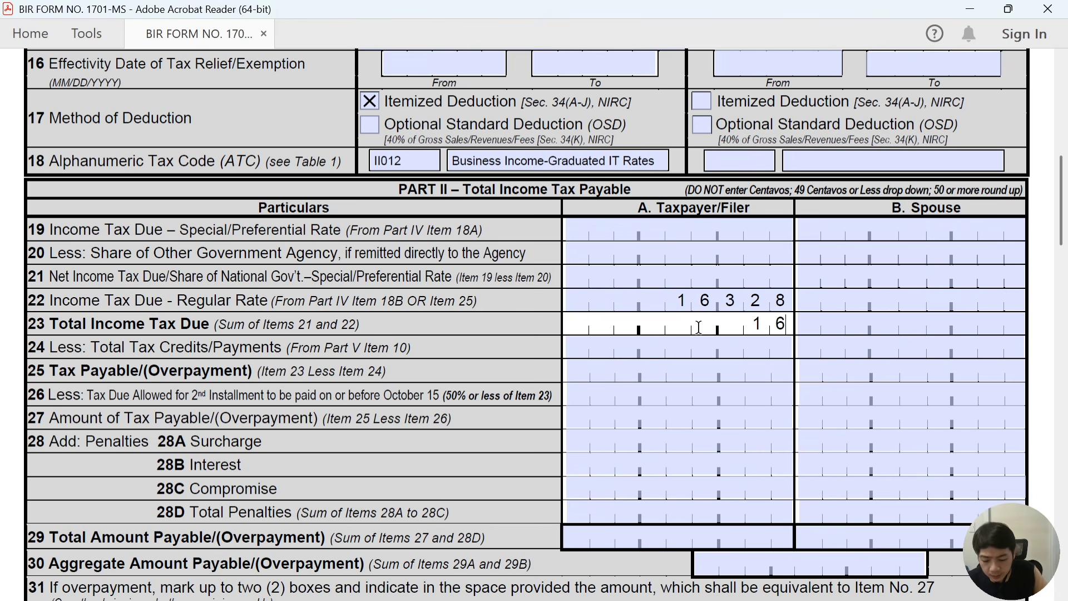
type("328")
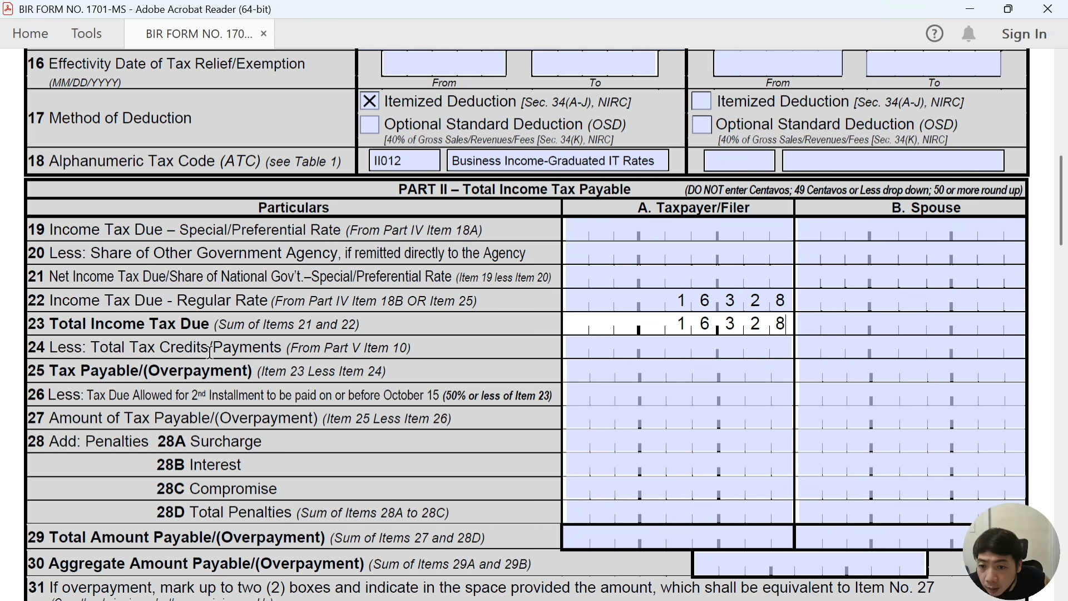
left_click(570, 355)
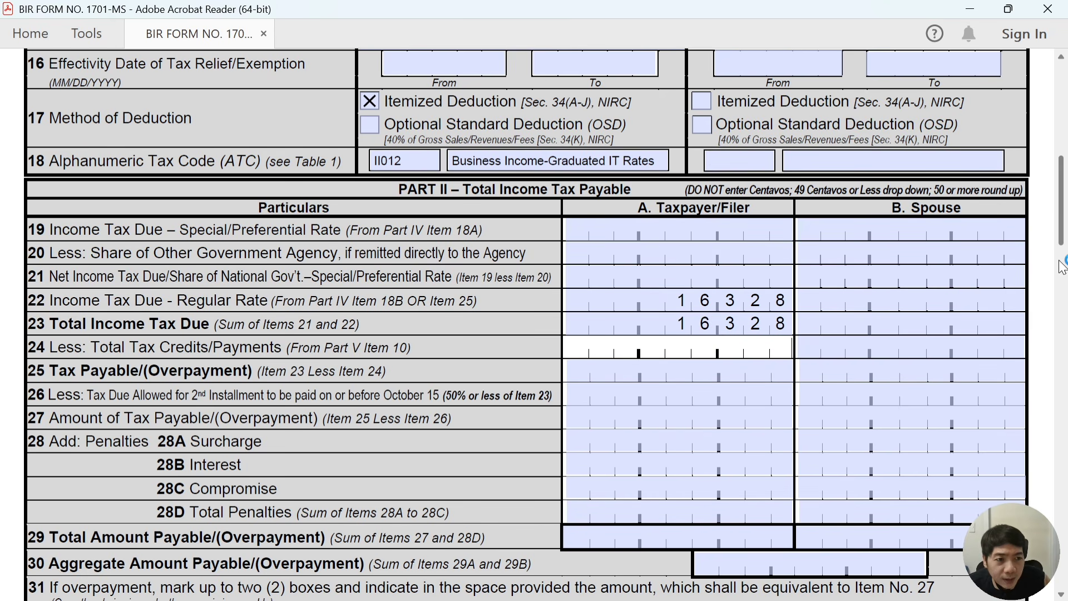
Scroll down to check the Item 10 total credits value, then return to Part II
left_click_drag(1061, 225, 1064, 520)
scroll(961, 478, "down", 6)
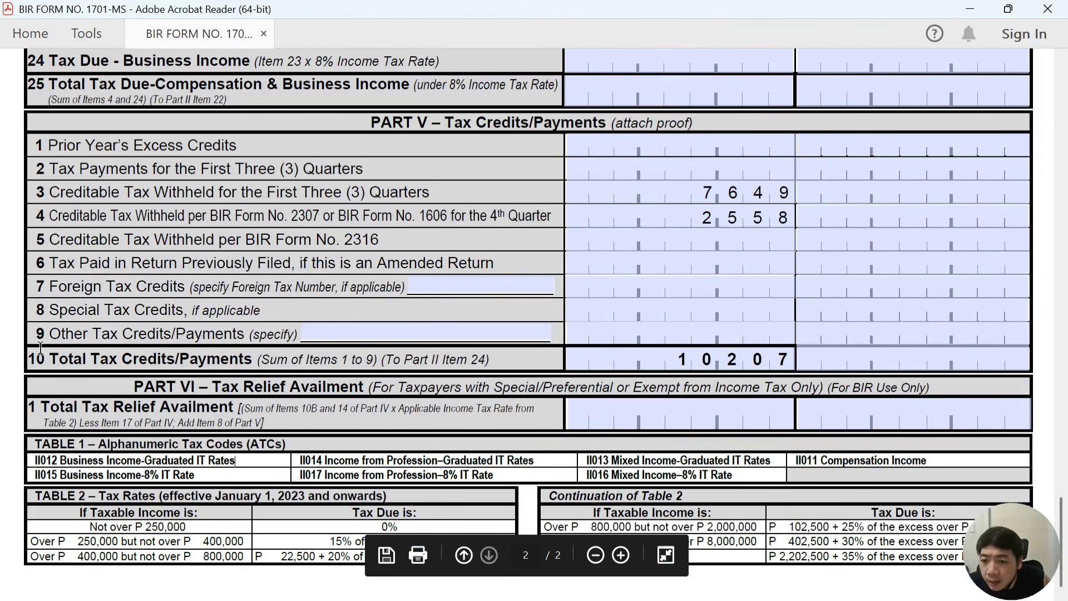
left_click(789, 349)
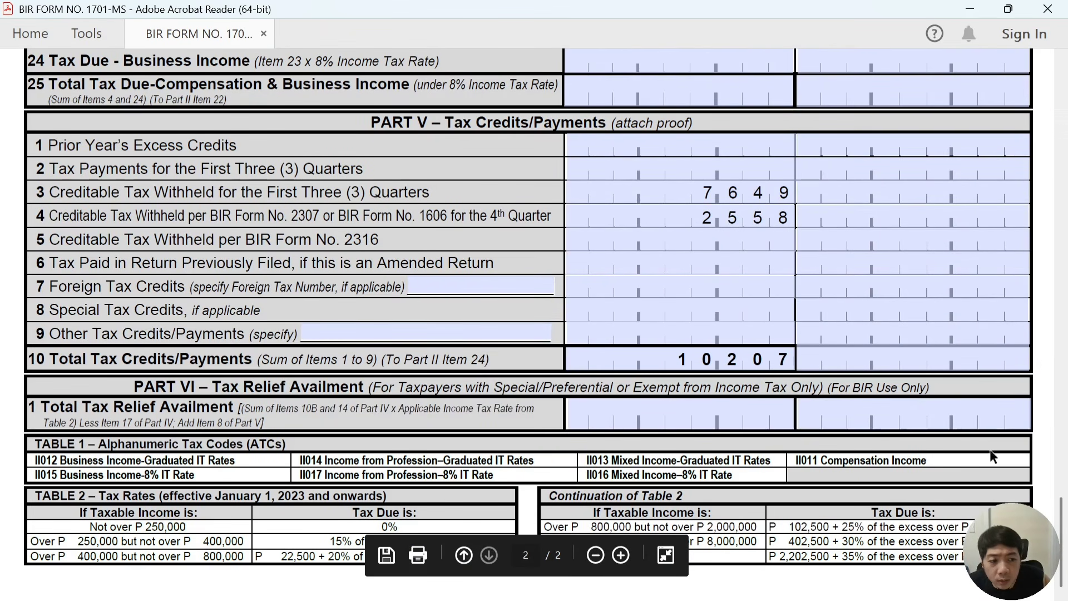
left_click_drag(1064, 522, 1067, 198)
Enter 10207 in Item 24 Total Tax Credits and 6121 in Item 25 Tax Payable
left_click(747, 267)
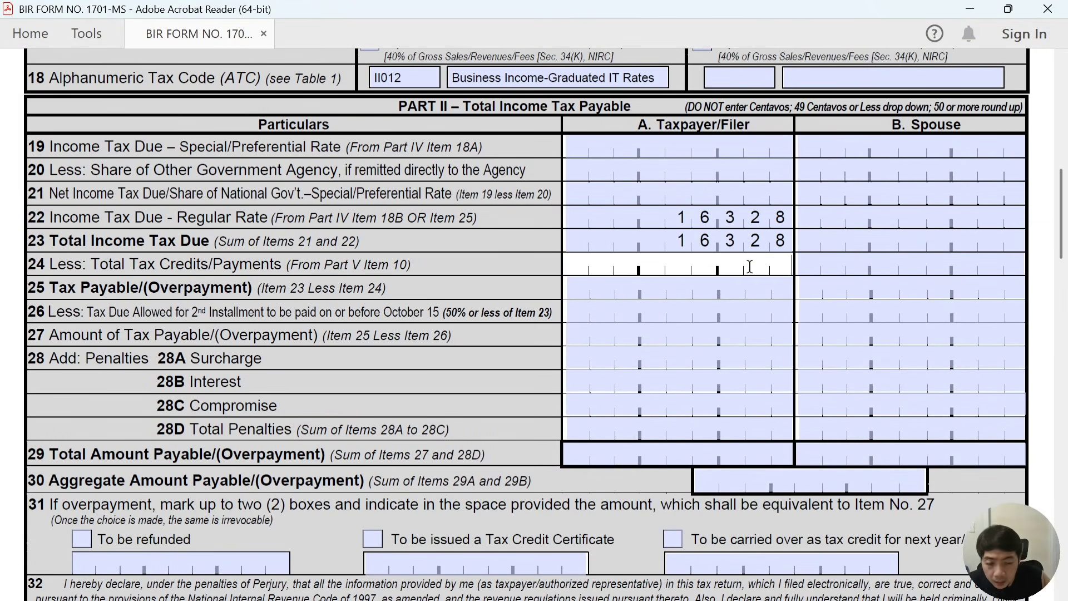
type("10207")
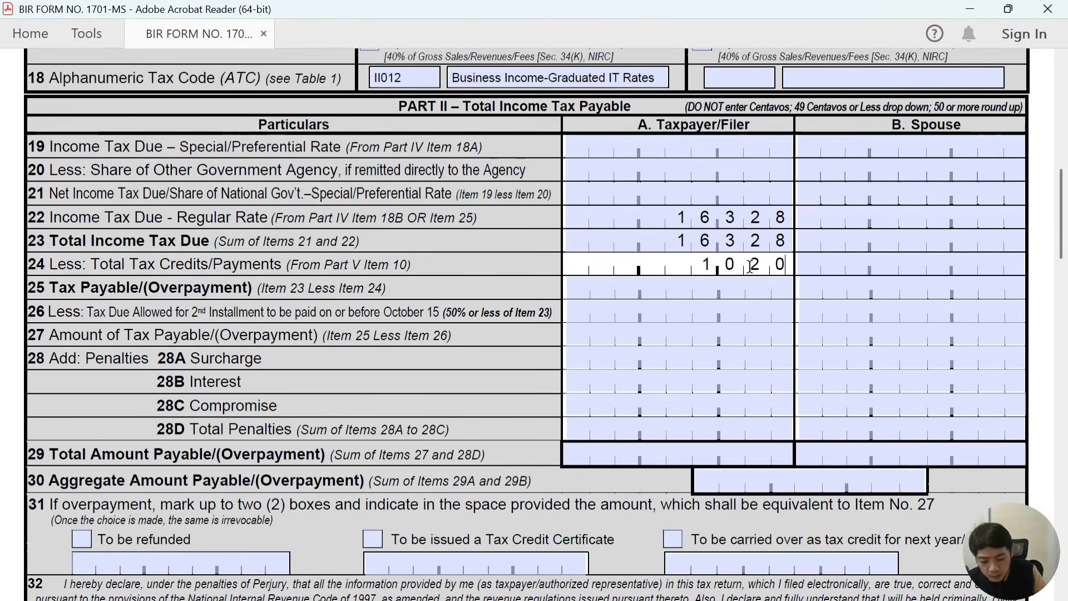
left_click(752, 291)
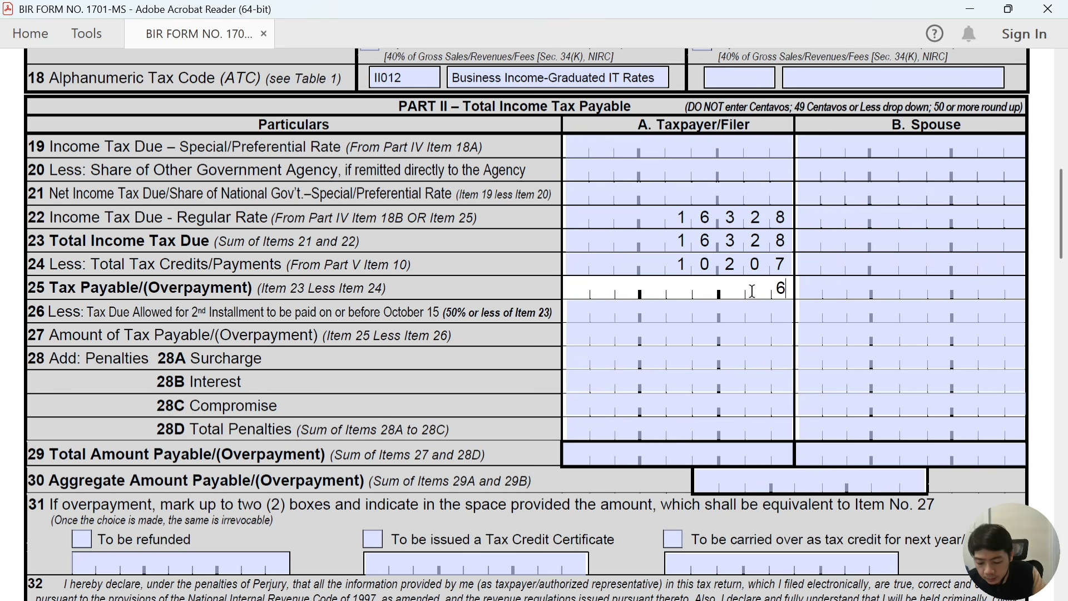
type("121")
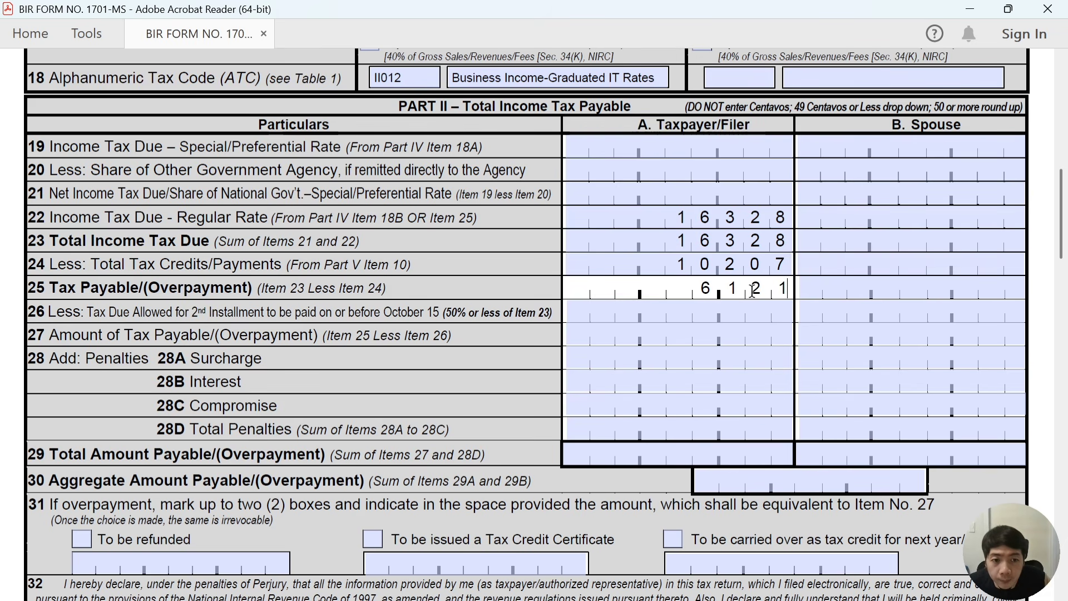
left_click(767, 352)
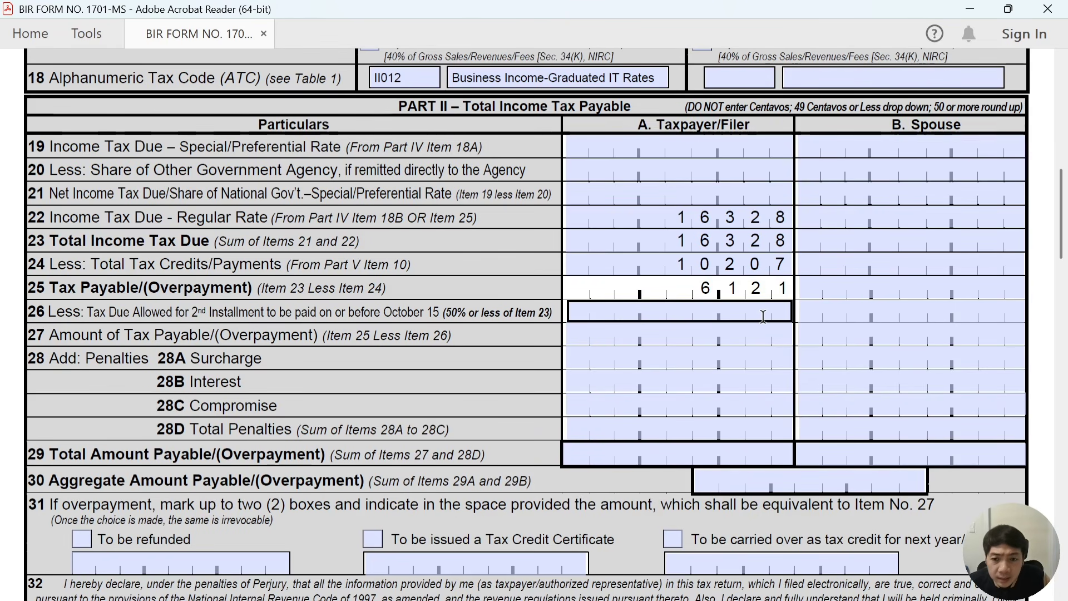
Enter 6121 in Item 27, Item 29 Total Amount Payable and Item 30 Aggregate Amount Payable
left_click(701, 318)
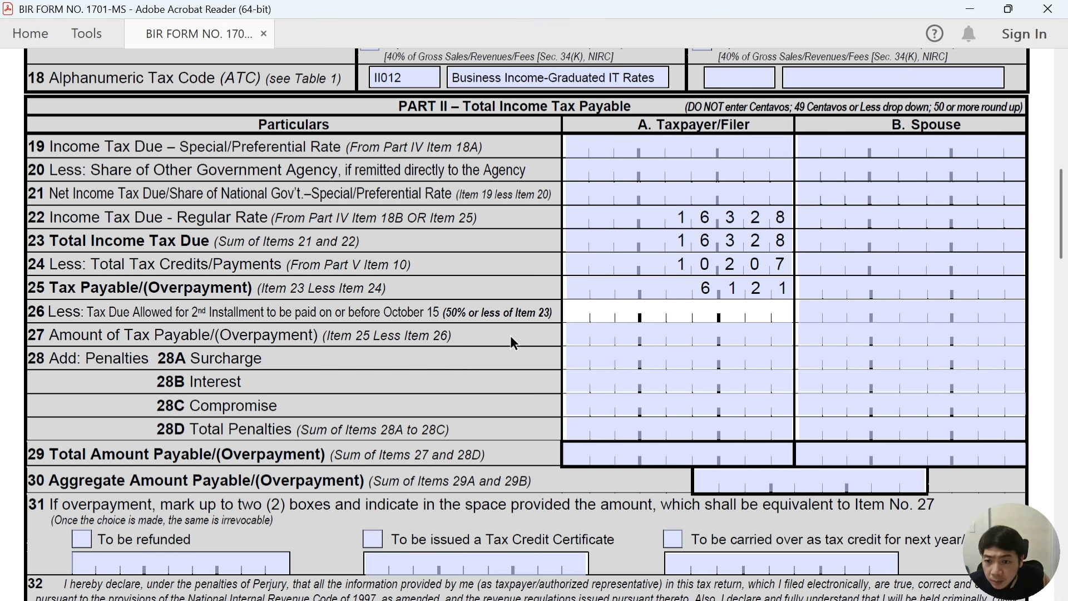
left_click(680, 336)
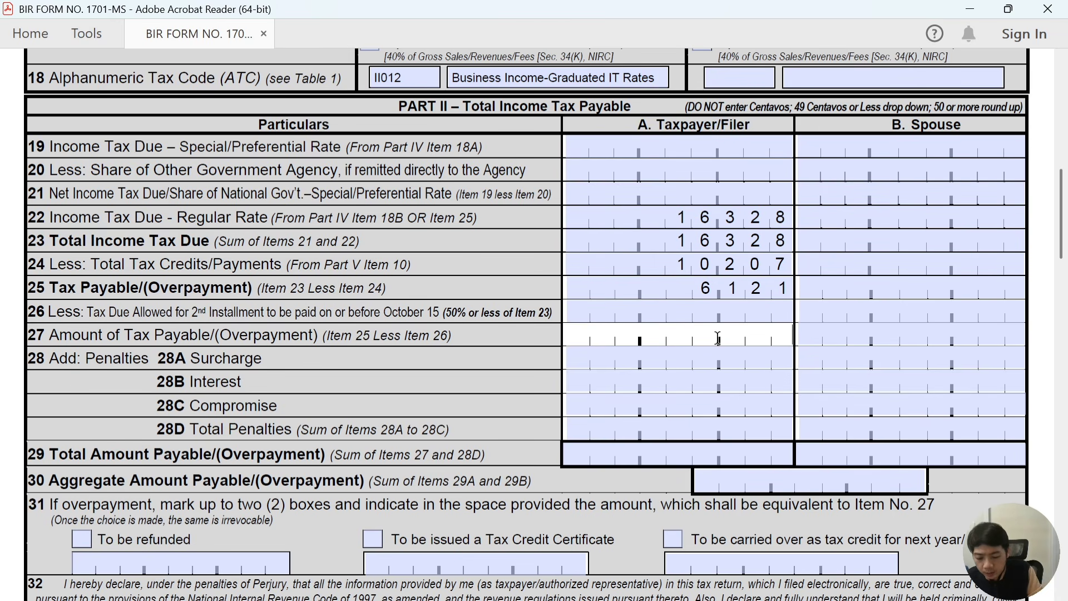
type("6121")
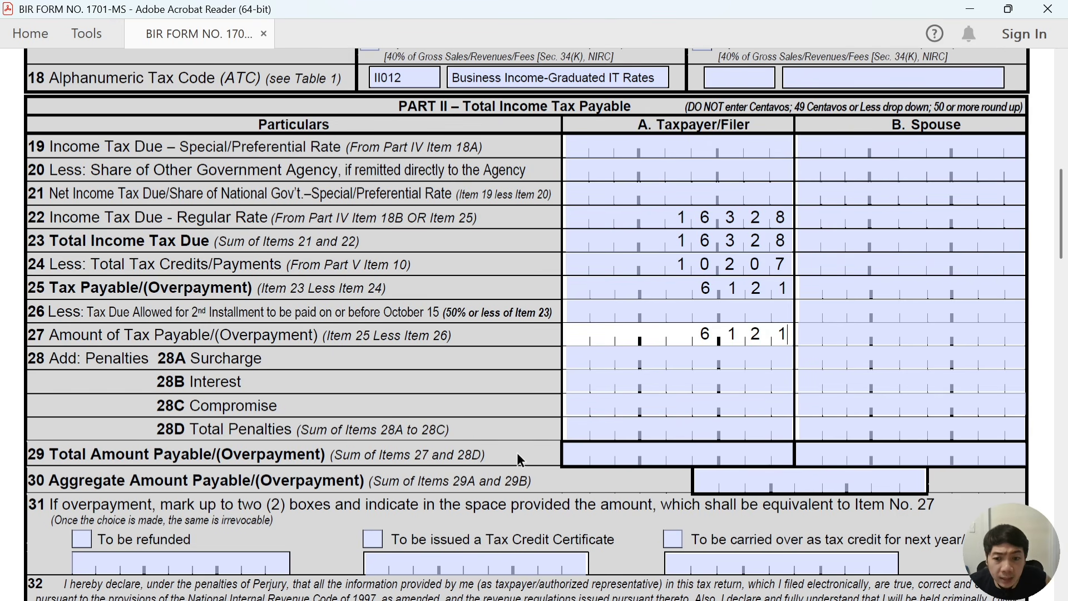
scroll(505, 436, "down", 3)
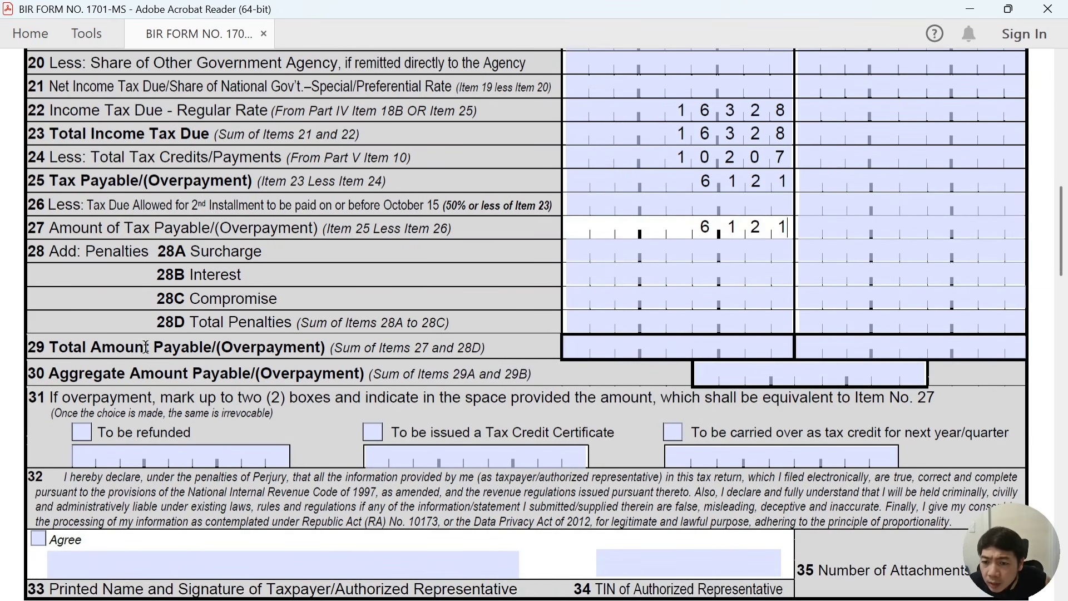
left_click(695, 348)
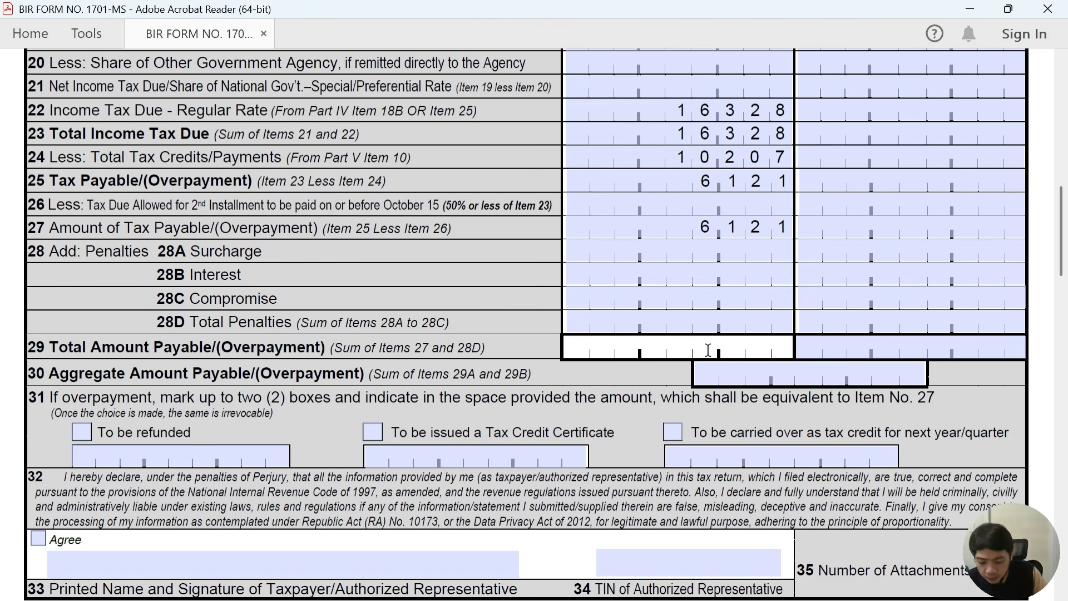
type("6121")
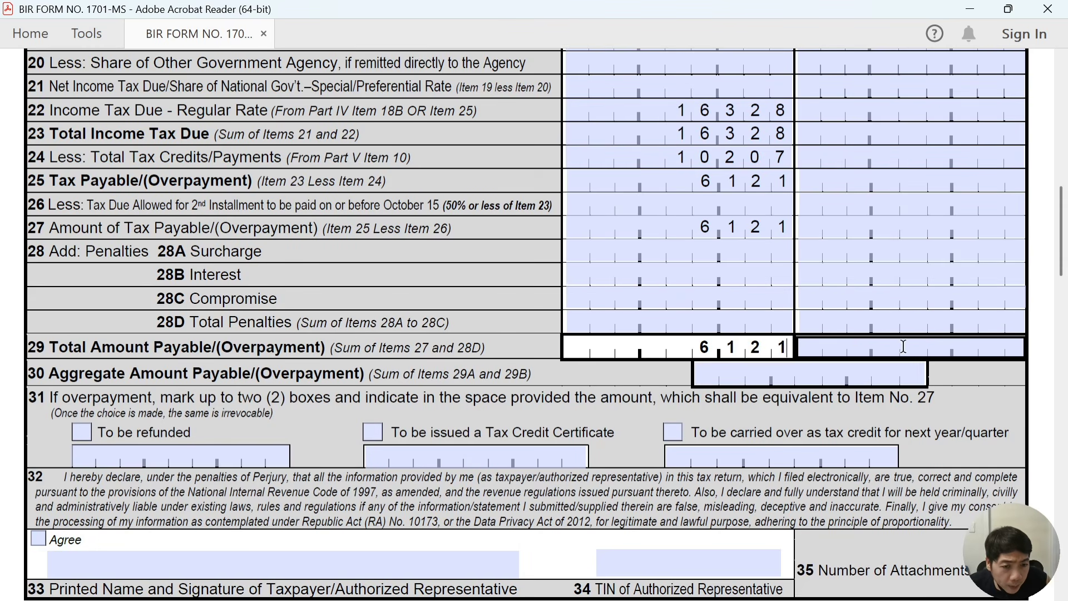
left_click(795, 377)
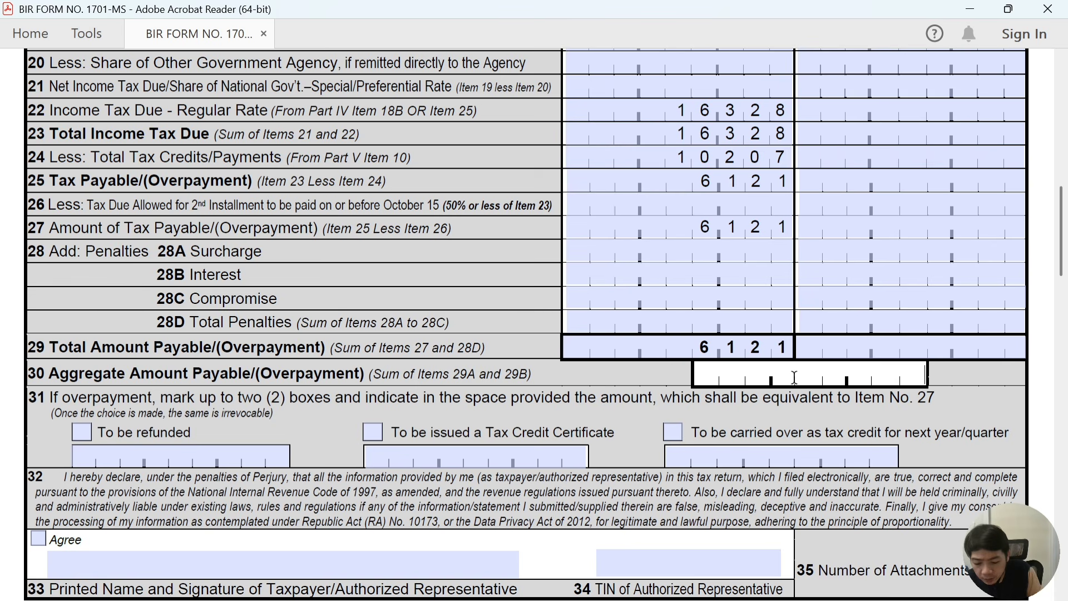
type("6121")
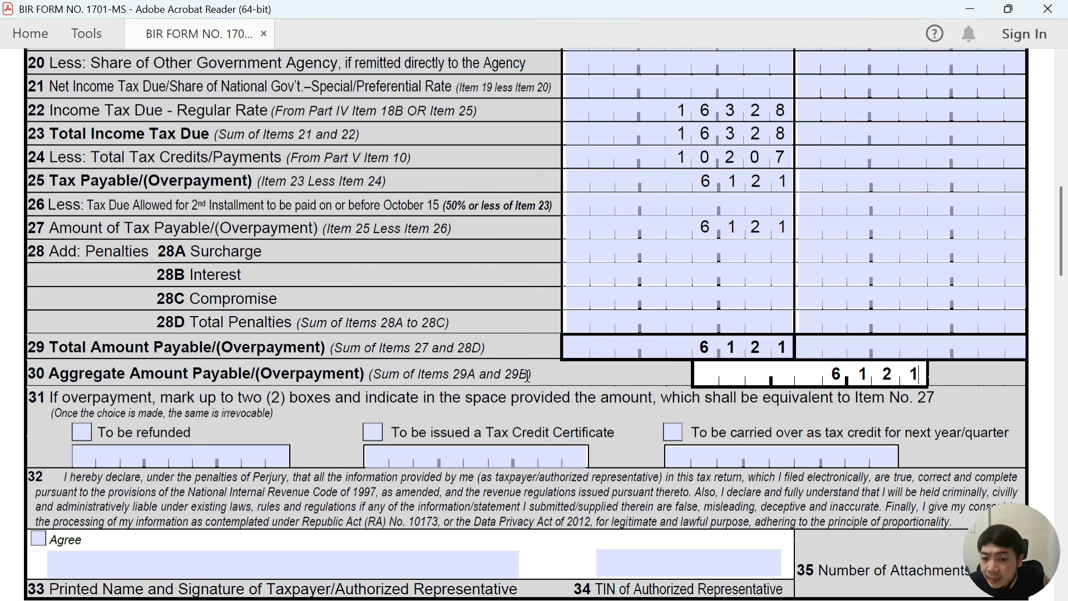
Tick the Item 32 Agree declaration and enter the taxpayer's printed name in Item 33
scroll(359, 375, "down", 3)
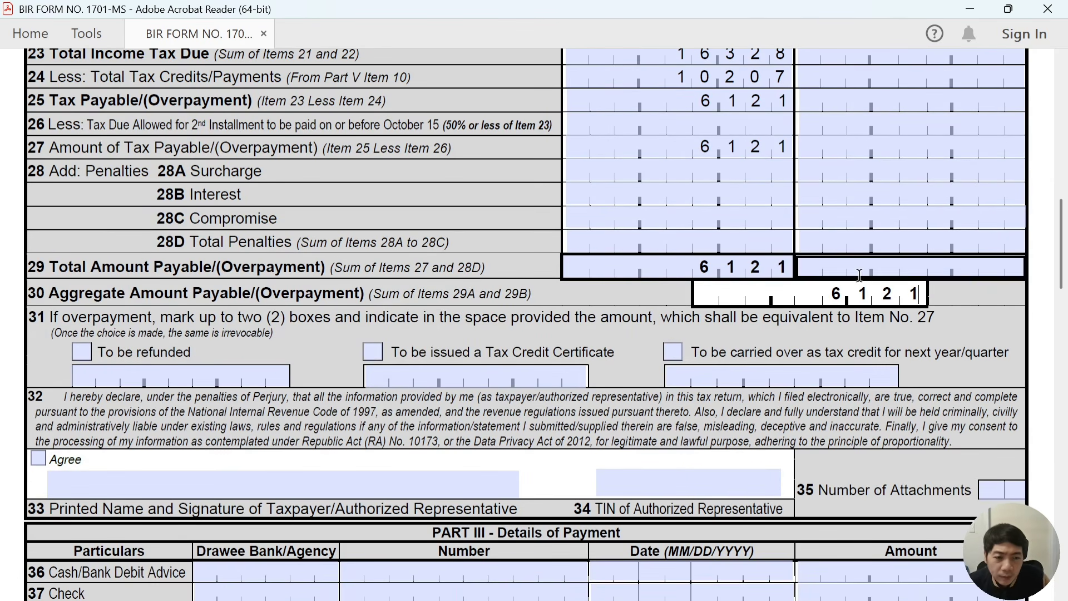
scroll(356, 381, "down", 1)
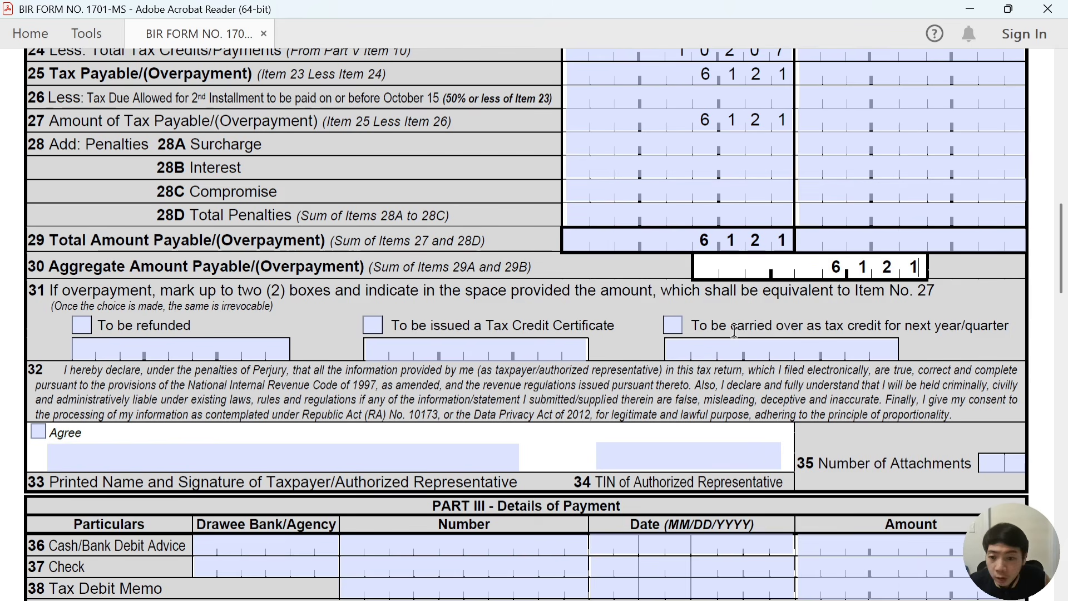
scroll(729, 330, "down", 3)
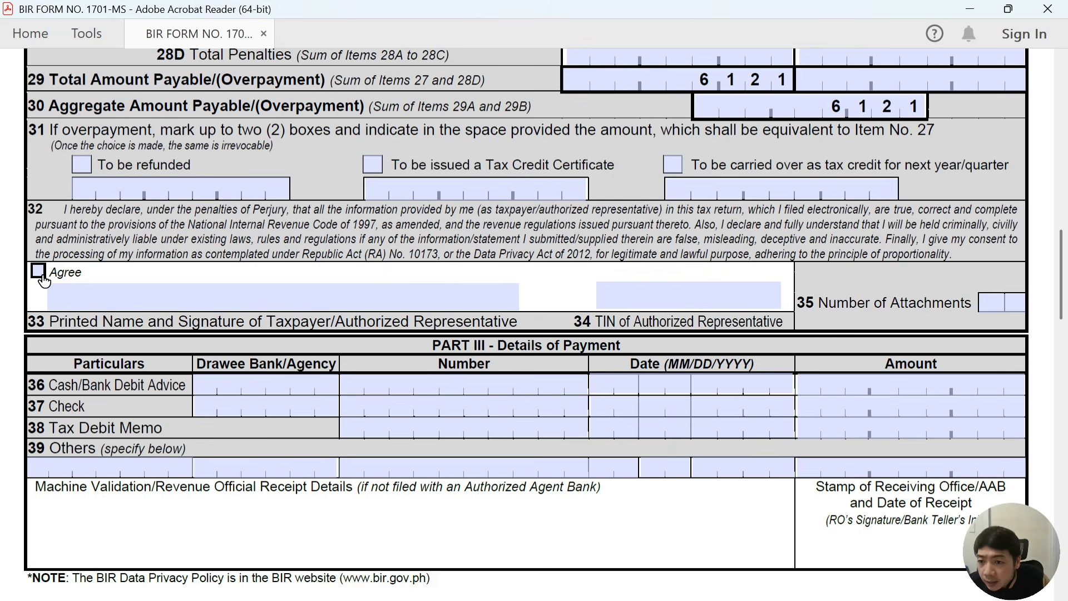
left_click(38, 271)
left_click(156, 307)
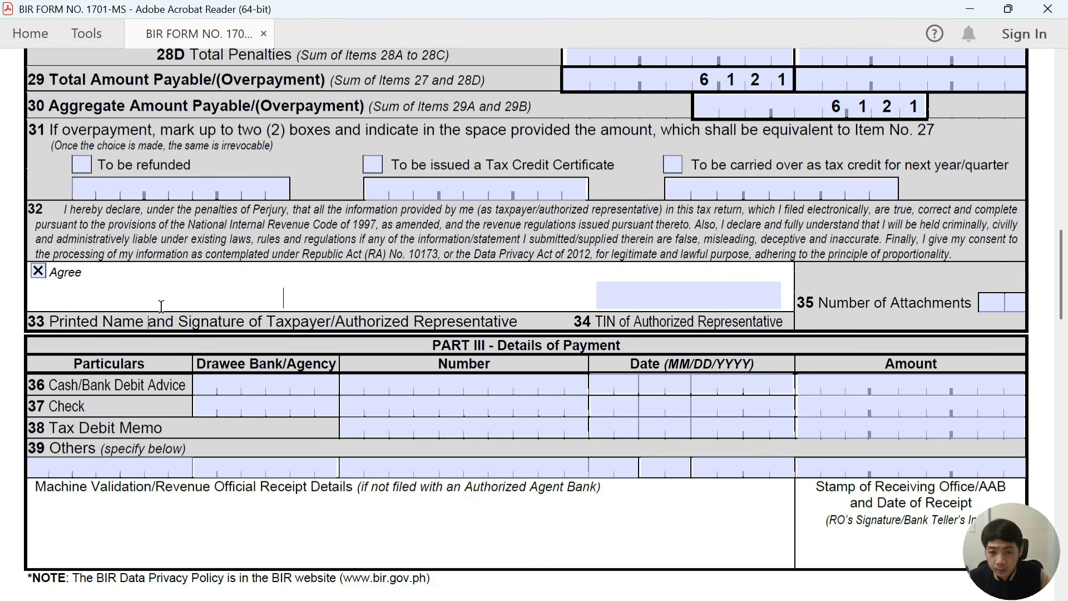
type("MONKEY D. LUF")
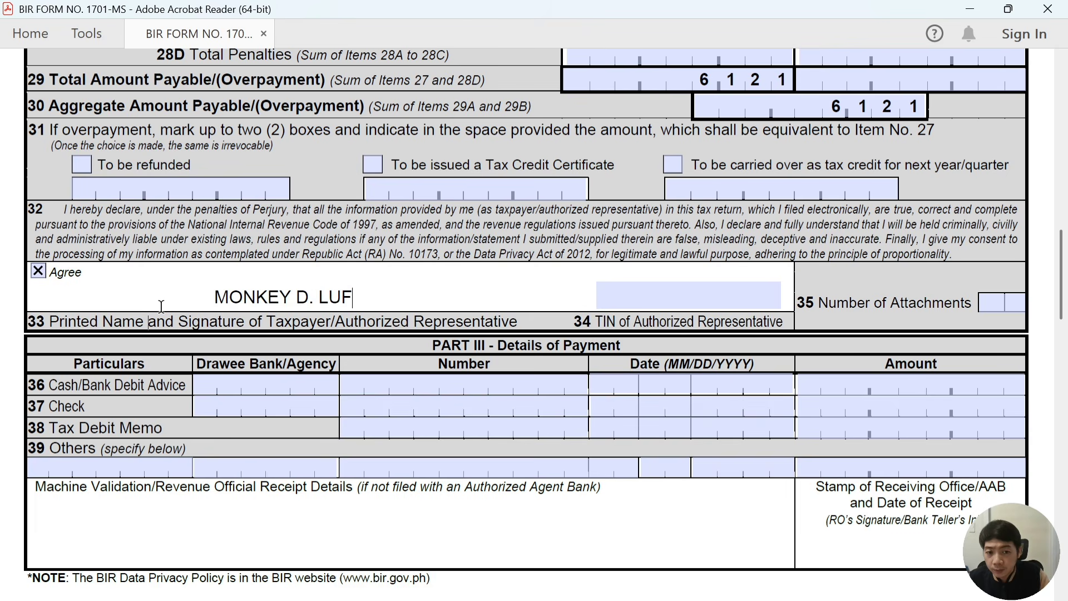
type("FY")
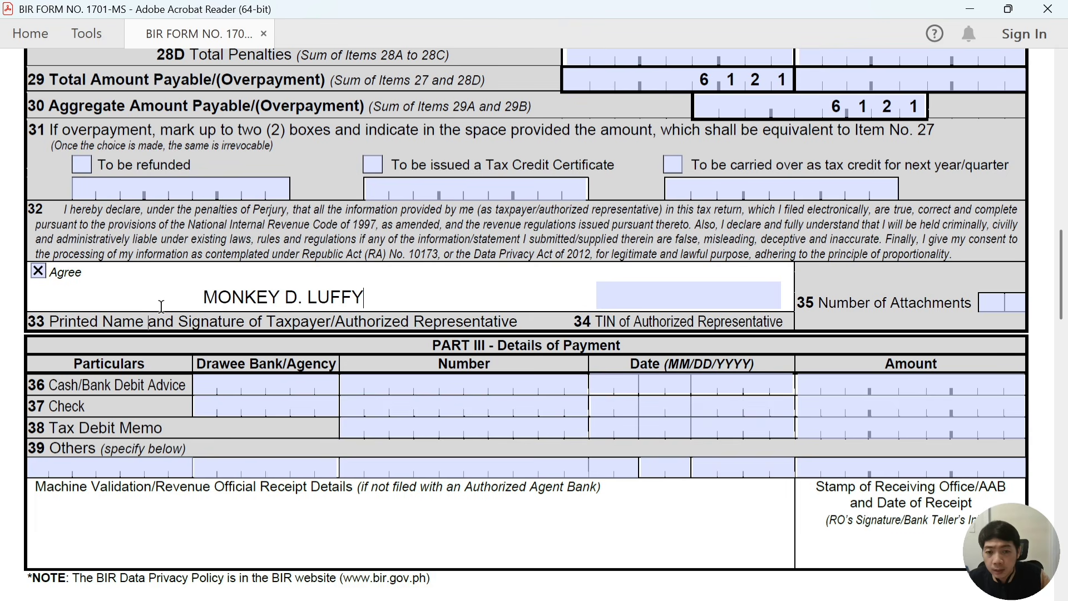
Type the authorized representative's TIN into Item 34, correcting its last digit
left_click(675, 295)
type("123-456-789")
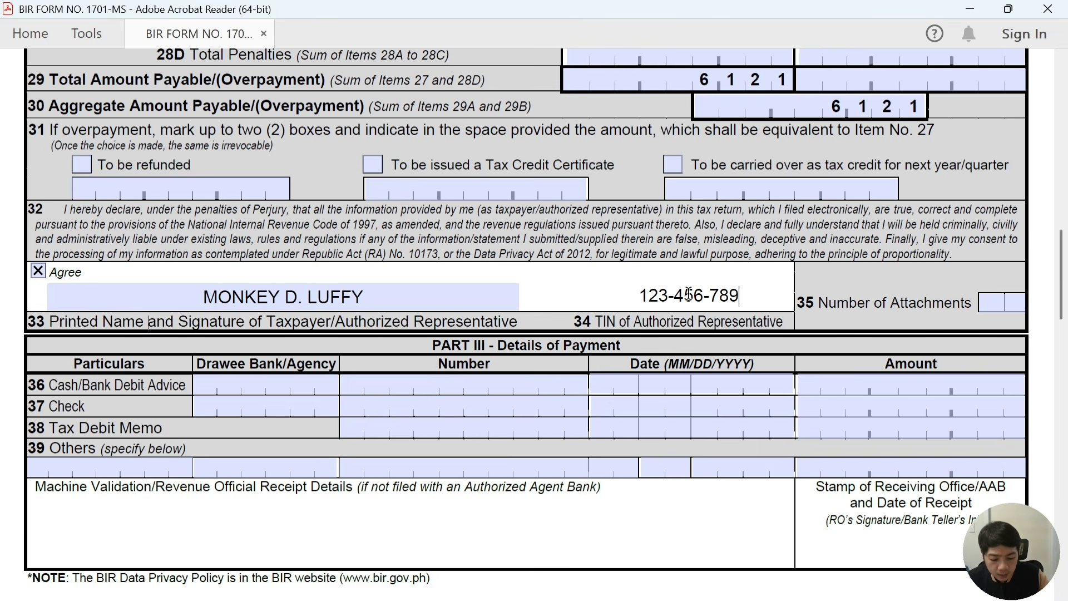
key("BackSpace")
type("-")
key("BackSpace")
type("9")
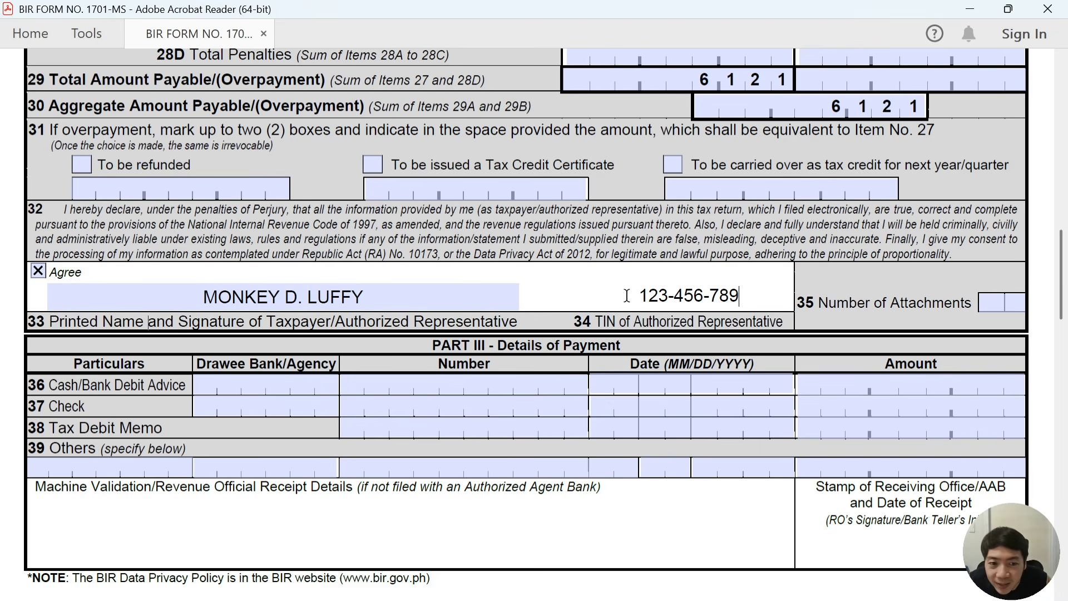
Return to the top of the completed form and open the Print dialog with Ctrl+P
scroll(492, 326, "down", 3)
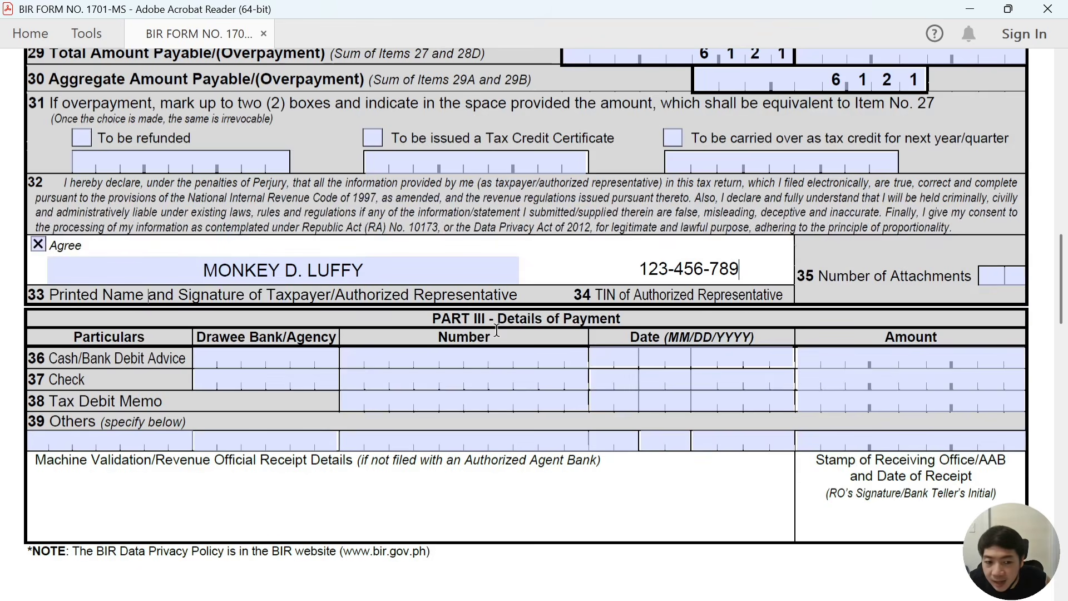
scroll(499, 330, "up", 18)
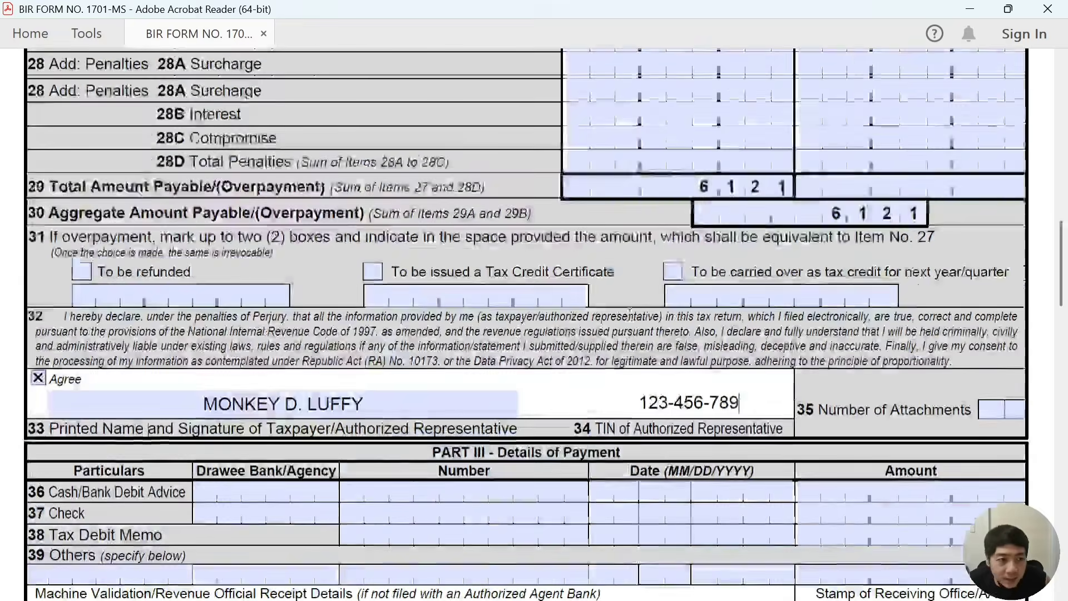
scroll(627, 324, "up", 20)
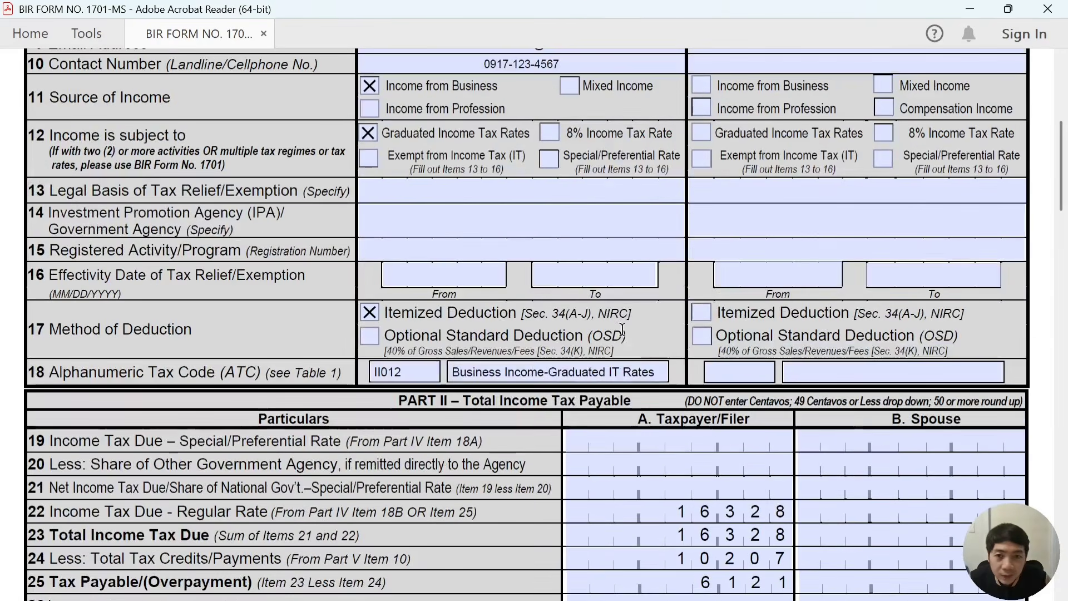
scroll(627, 342, "up", 2)
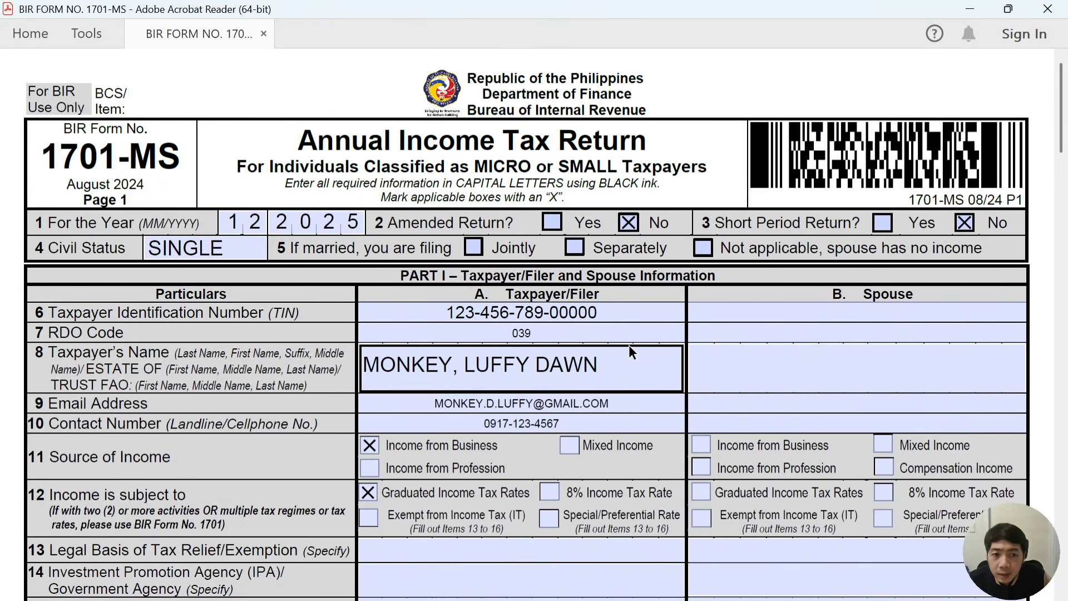
key("ctrl+p")
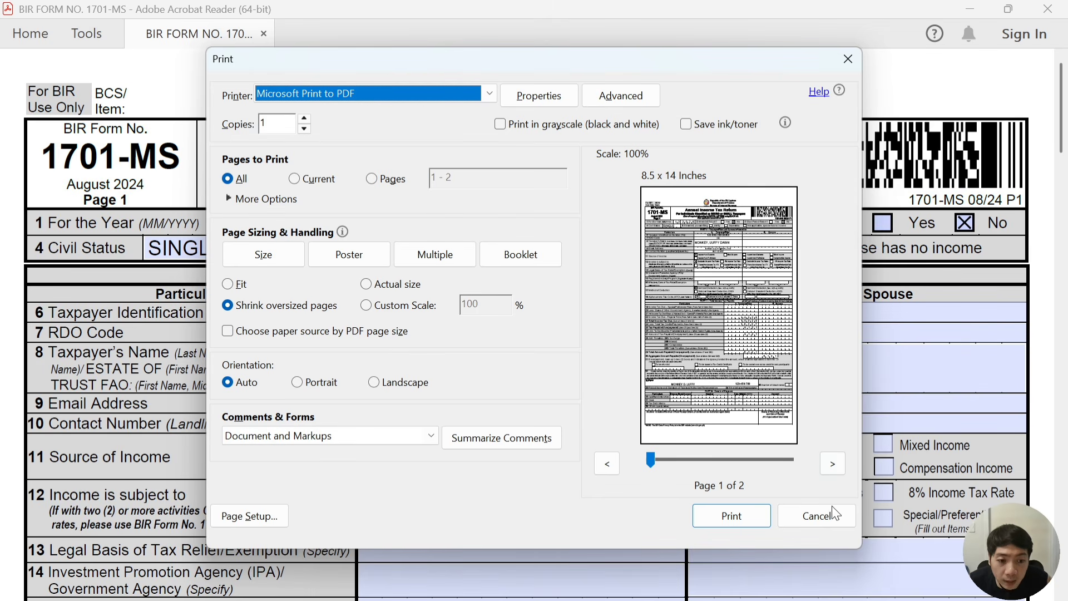
Cancel the Print dialog without printing, returning to page 1 of the filled BIR Form 1701-MS
left_click(824, 517)
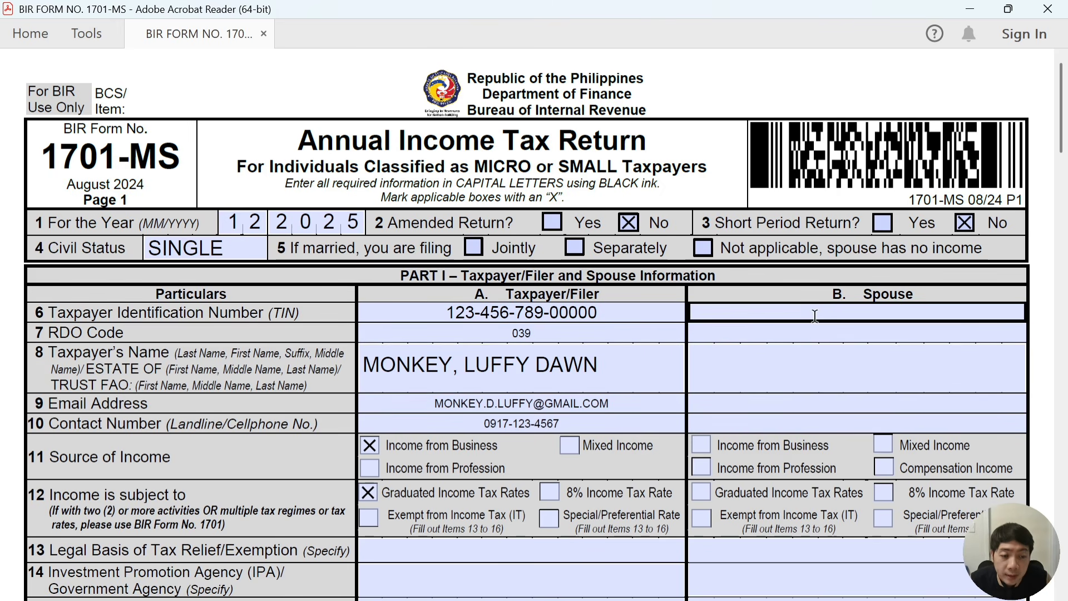
scroll(820, 312, "down", 2)
scroll(820, 312, "down", 3)
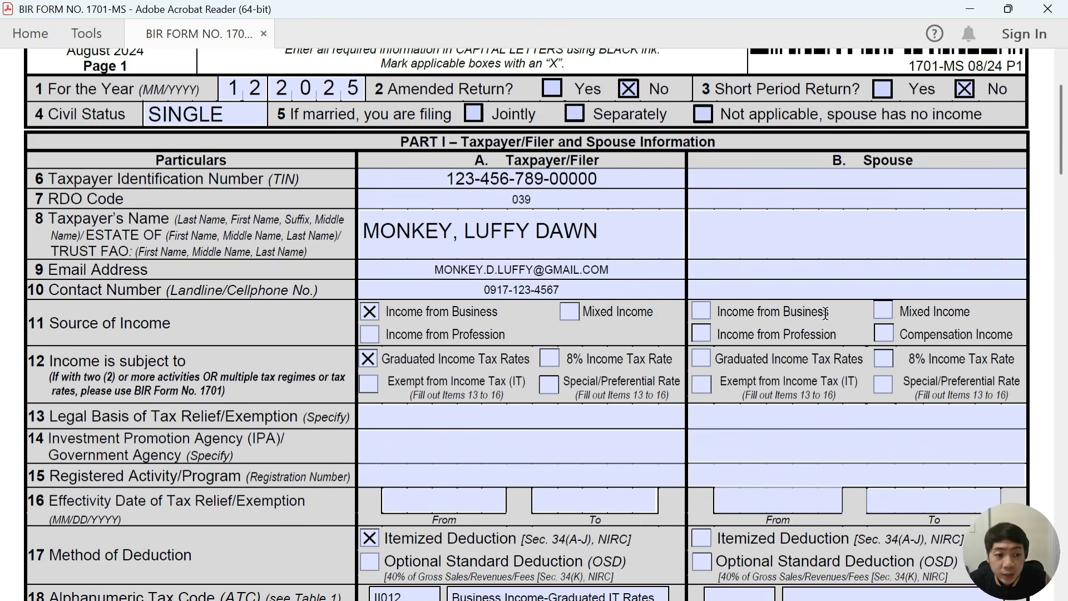
scroll(822, 330, "down", 1)
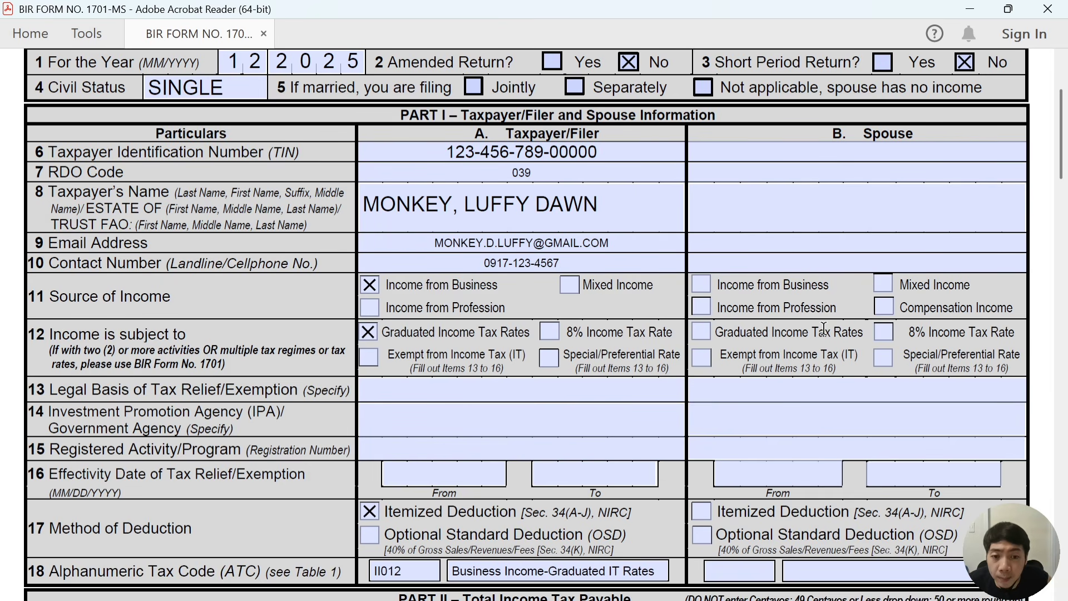
scroll(611, 334, "up", 2)
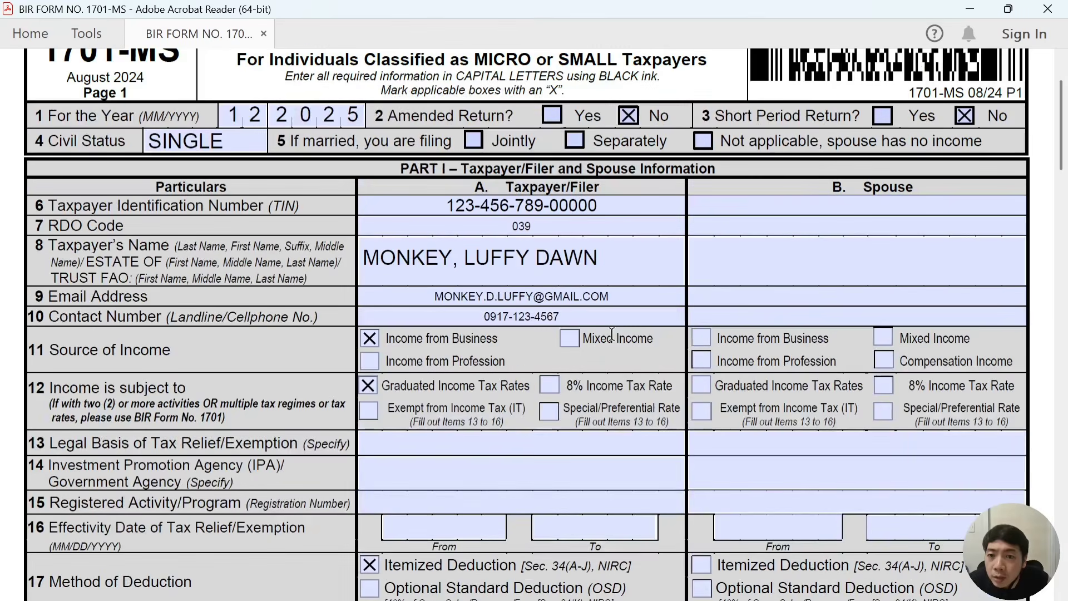
scroll(612, 333, "up", 4)
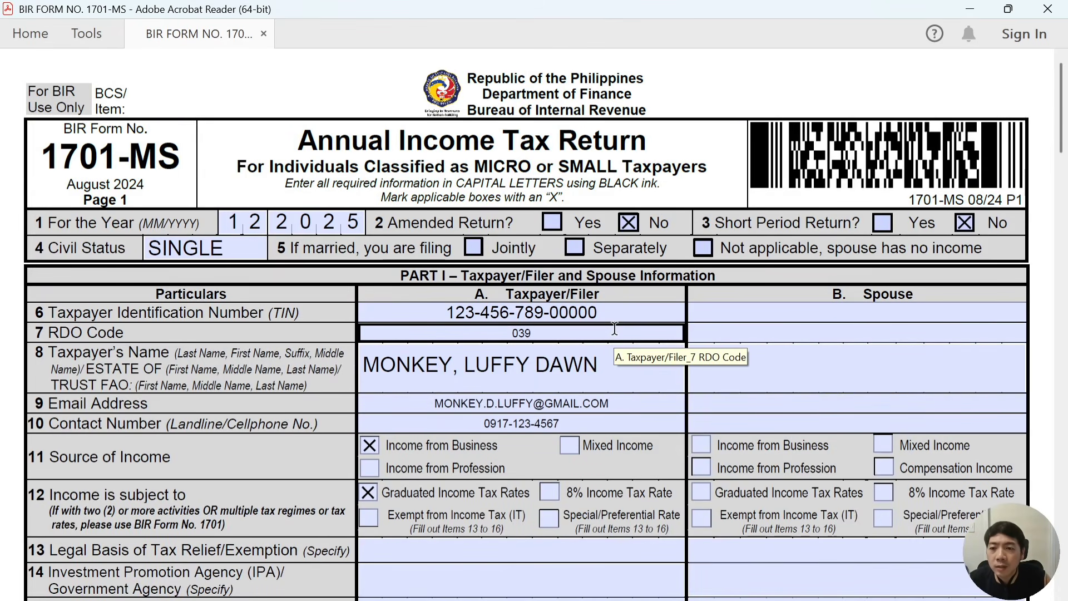